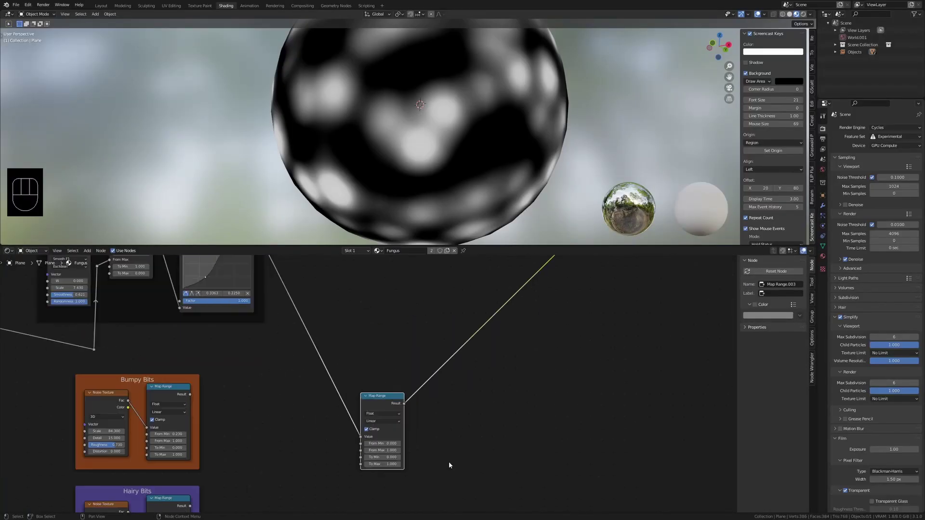
- Add a Math node set to Multiply beside the Map Range node
{"action": "key", "text": "shift+d"}
{"action": "key", "text": "ctrl+z"}
{"action": "key", "text": "shift+a"}
{"action": "type", "text": "math"}
{"action": "key", "text": "Return"}
{"action": "left_click", "coordinate": [448, 337]}
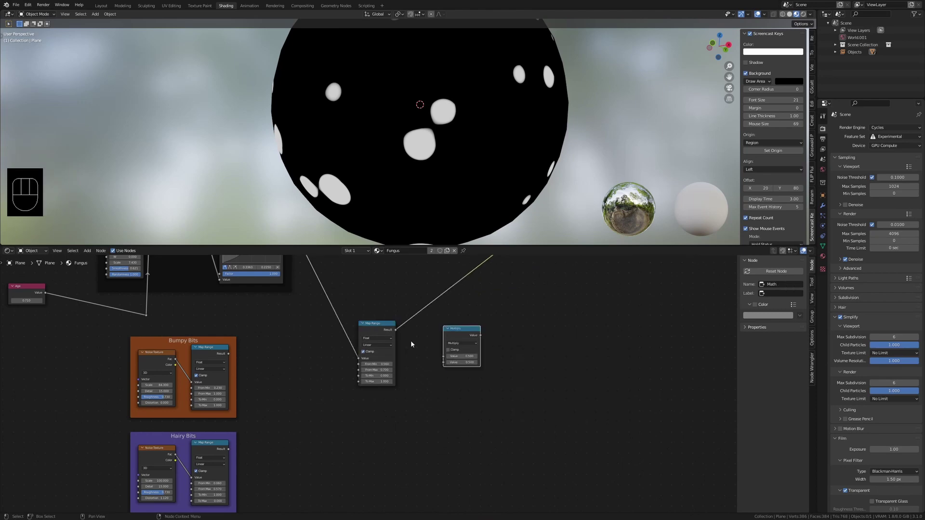
- Connect the standalone Map Range's Result and the Bumpy Bits Result to the Multiply node's inputs, and preview the product
{"action": "left_click_drag", "start_coordinate": [396, 330], "coordinate": [442, 357]}
{"action": "left_click_drag", "start_coordinate": [228, 354], "coordinate": [443, 363]}
{"action": "left_click", "coordinate": [460, 332], "text": "ctrl+shift"}
- Frame the Multiply setup and label the frame Isolate Bumpy Bits (IH)
{"action": "key", "text": "g"}
{"action": "key", "text": "ctrl+j"}
{"action": "double_click", "coordinate": [783, 280]}
{"action": "type", "text": "Isolate Bumpy Bits (IH)"}
- Enable a custom colour on the new frame and copy the Bumpy Bits frame's colour to it
{"action": "left_click", "coordinate": [755, 292]}
{"action": "left_click", "coordinate": [183, 341]}
{"action": "key", "text": "ctrl+c"}
{"action": "left_click", "coordinate": [424, 380]}
{"action": "key", "text": "ctrl+v"}
{"action": "key", "text": "g"}
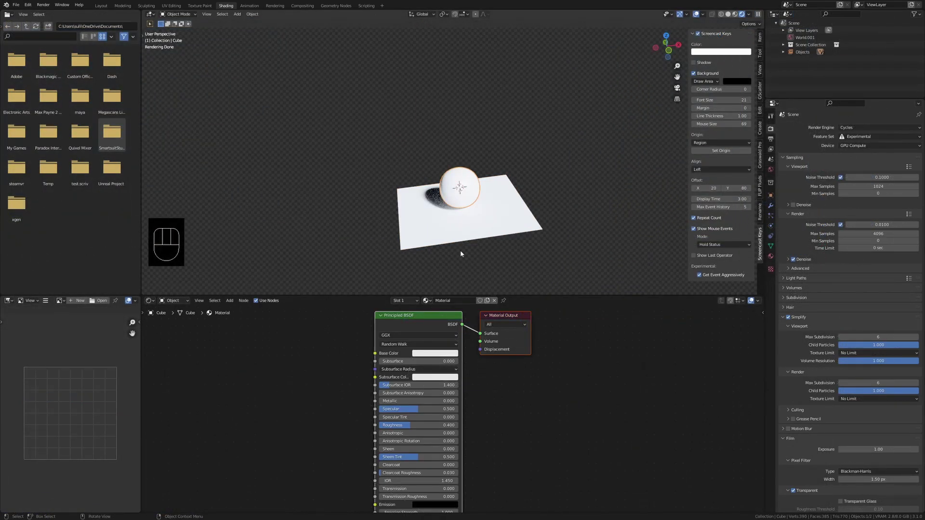
- Rename the material Fungus and add a Voronoi Texture node, previewing its Distance output on the sphere
{"action": "double_click", "coordinate": [459, 300]}
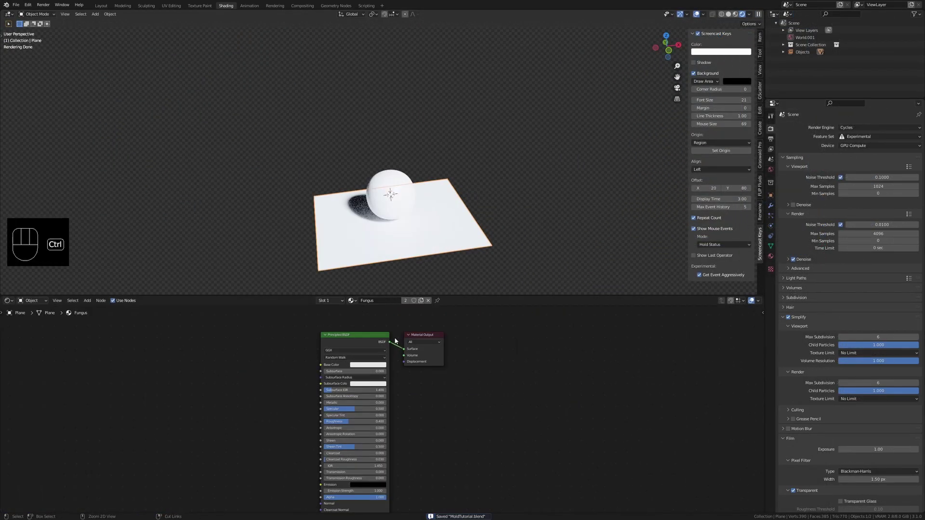
{"action": "key", "text": "shift+a"}
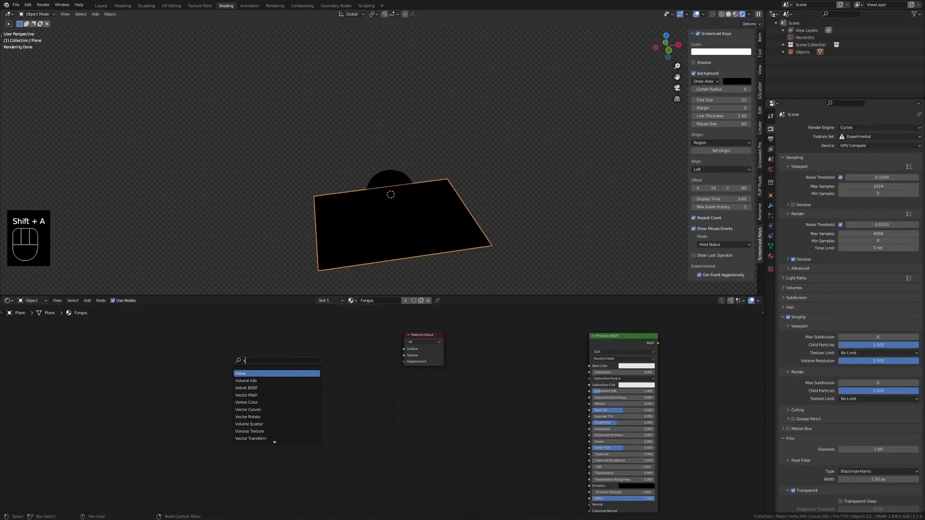
{"action": "type", "text": "voron"}
{"action": "key", "text": "Return"}
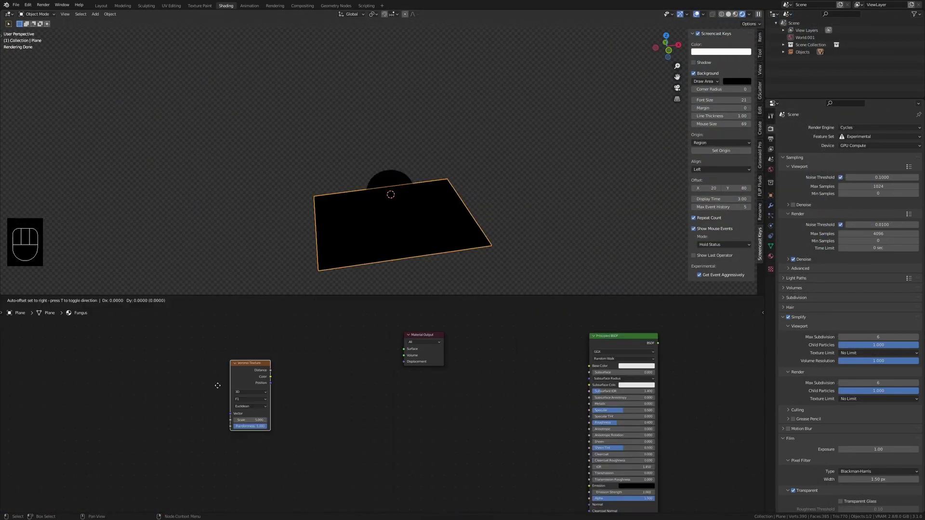
{"action": "left_click", "coordinate": [256, 347]}
{"action": "left_click", "coordinate": [256, 348], "text": "ctrl+shift"}
- Set the Voronoi Texture to 4D with the Smooth F1 feature
{"action": "scroll", "coordinate": [270, 363], "scroll_direction": "up", "scroll_amount": 2}
{"action": "left_click", "coordinate": [252, 390]}
{"action": "left_click", "coordinate": [252, 415]}
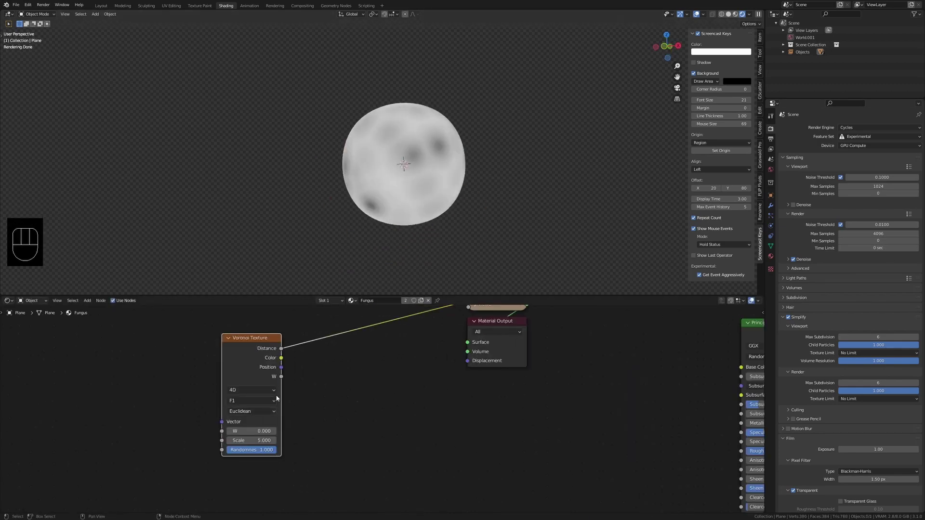
{"action": "left_click", "coordinate": [275, 400]}
{"action": "left_click", "coordinate": [279, 431]}
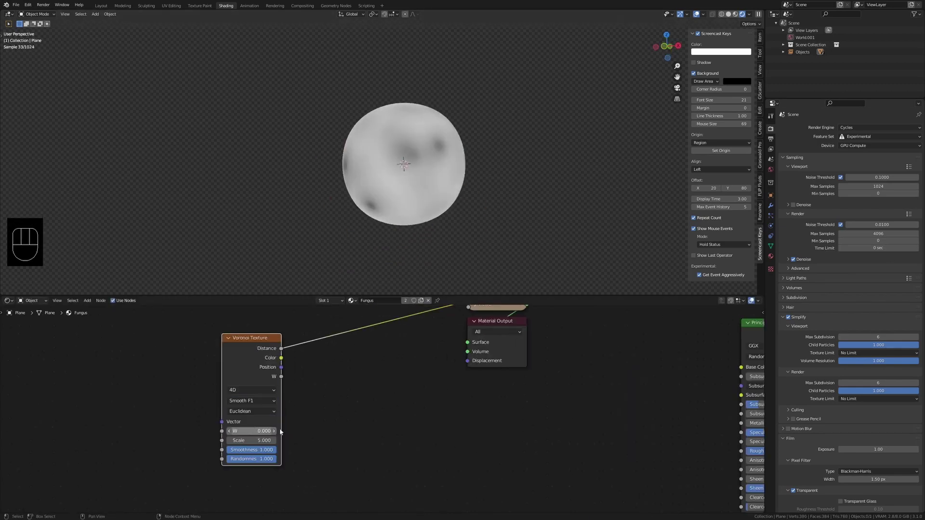
- Set the Voronoi Texture's Scale to 7.430, Smoothness to 0.621 and W to 0
{"action": "mouse_move", "coordinate": [246, 441]}
{"action": "left_mouse_down", "text": "shift"}
{"action": "mouse_move", "coordinate": [261, 431]}
{"action": "mouse_move", "coordinate": [257, 450]}
{"action": "mouse_move", "coordinate": [240, 451]}
{"action": "left_mouse_up", "text": "shift"}
{"action": "left_click", "coordinate": [251, 431]}
{"action": "type", "text": "0"}
{"action": "key", "text": "Return"}
{"action": "left_click", "coordinate": [429, 393]}
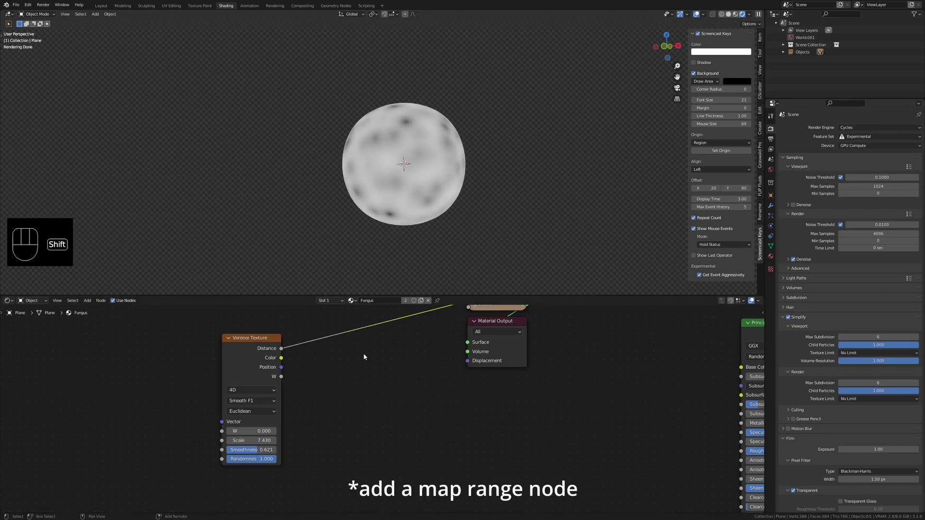
- Insert a Map Range node between the Voronoi Texture and the Viewer
{"action": "middle_click_drag", "start_coordinate": [364, 354], "coordinate": [346, 377]}
{"action": "key", "text": "shift+a"}
{"action": "left_click", "coordinate": [354, 378]}
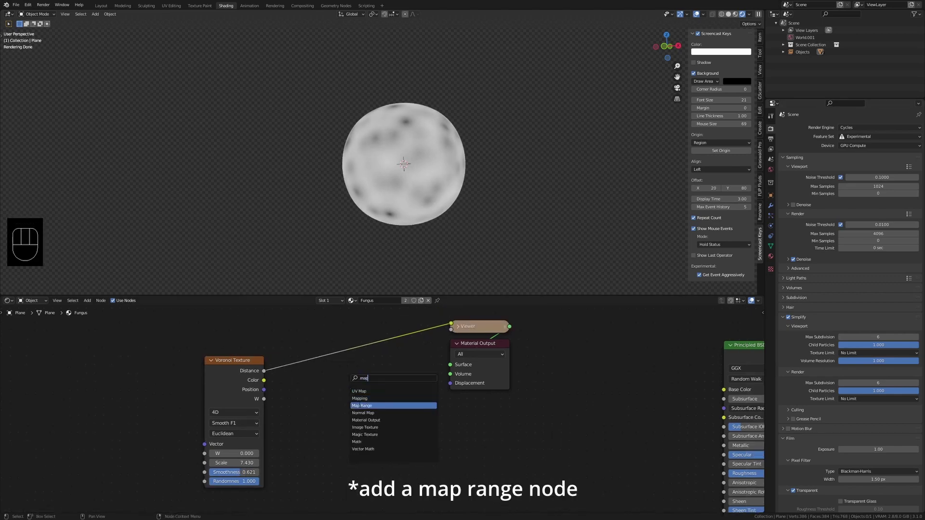
{"action": "left_click", "coordinate": [366, 406]}
- Set the Map Range's To Min to 1 and To Max to 0, and place the node beside the Voronoi Texture
{"action": "left_click", "coordinate": [328, 410]}
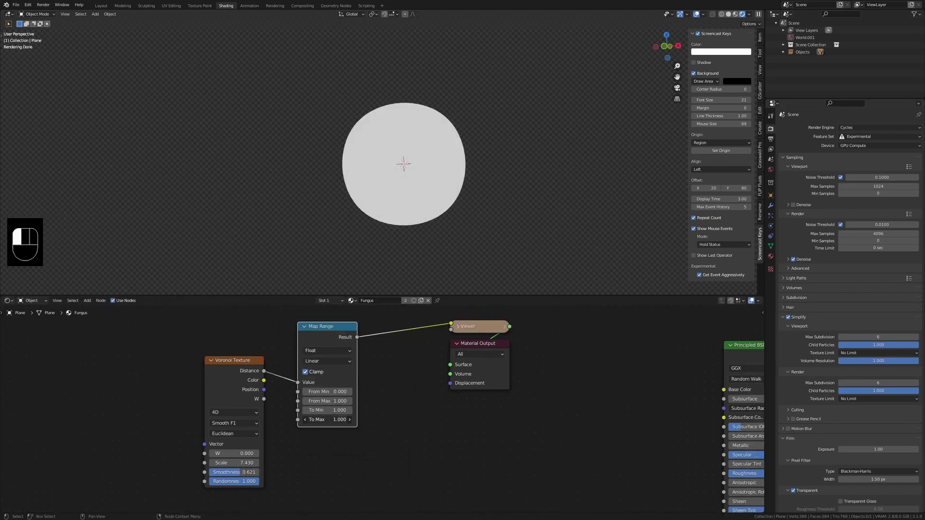
{"action": "key", "text": "Return"}
{"action": "key", "text": "g"}
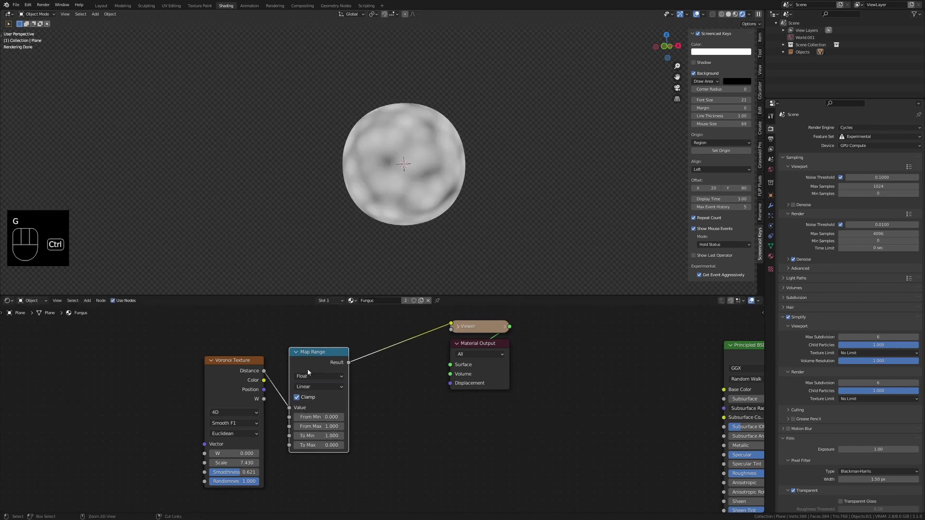
{"action": "middle_click_drag", "start_coordinate": [371, 459], "coordinate": [466, 447]}
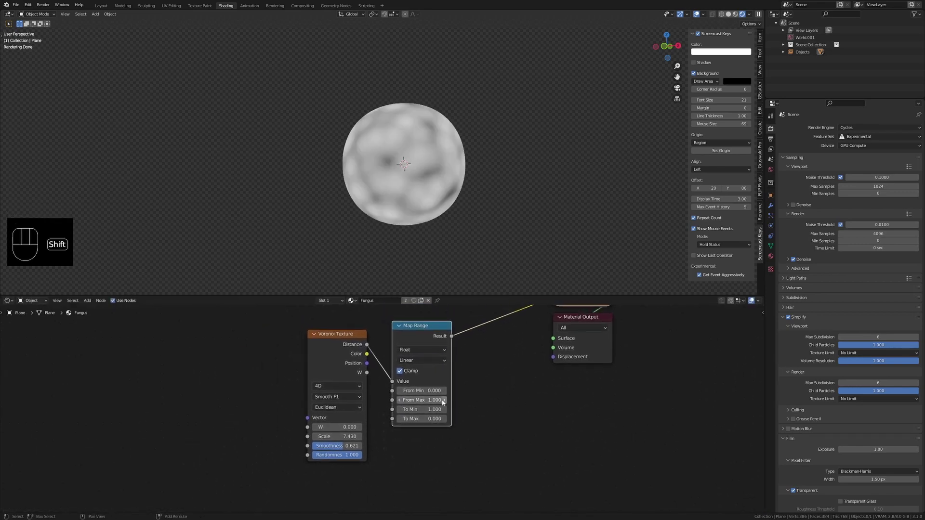
- Drive the Map Range's From Max with a Value node labelled Age through reroute points, and save the file
{"action": "mouse_move", "coordinate": [422, 400]}
{"action": "left_mouse_down", "text": "shift"}
{"action": "mouse_move", "coordinate": [379, 401]}
{"action": "mouse_move", "coordinate": [416, 400]}
{"action": "left_mouse_up", "text": "shift"}
{"action": "left_click", "coordinate": [546, 411]}
{"action": "key", "text": "shift+a"}
{"action": "right_click_drag", "start_coordinate": [346, 426], "coordinate": [341, 393], "text": "shift"}
{"action": "key", "text": "ctrl+s"}
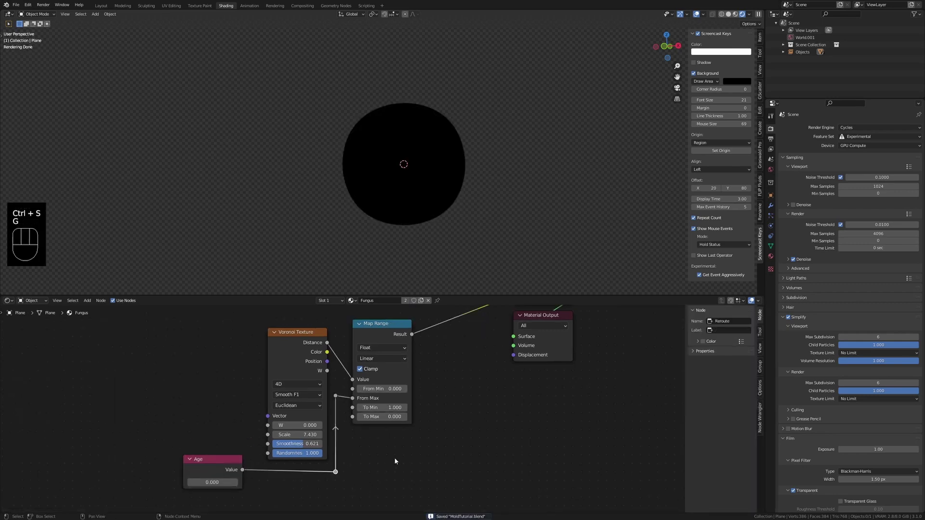
- Reposition the Map Range node and the reroute point leading into its From Max to tidy the layout
{"action": "scroll", "coordinate": [403, 468], "scroll_direction": "down", "scroll_amount": 3}
{"action": "left_click", "coordinate": [359, 339]}
{"action": "key", "text": "g"}
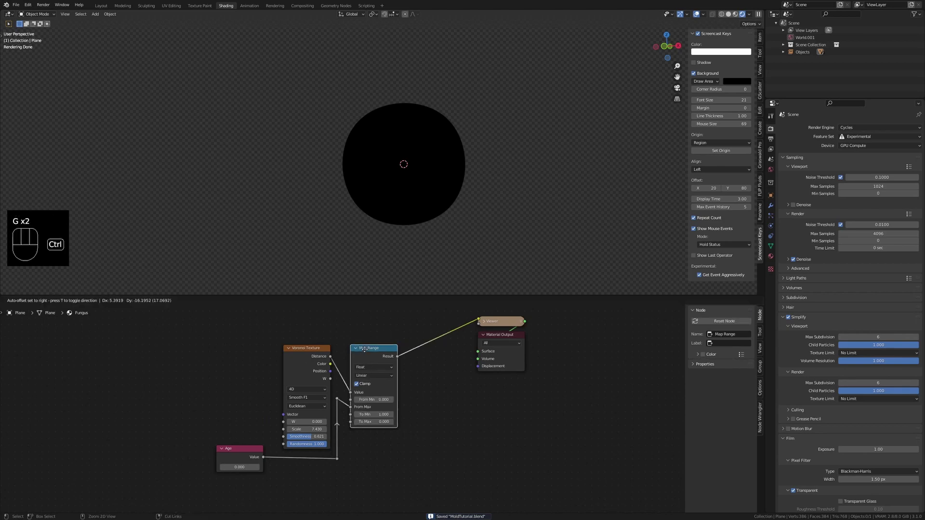
{"action": "left_click", "coordinate": [369, 398]}
{"action": "left_click", "coordinate": [337, 399]}
{"action": "key", "text": "g"}
{"action": "left_click", "coordinate": [338, 407]}
- Frame the Voronoi Texture, Map Range and upper reroute together and label the frame Fungus Formation
{"action": "left_click_drag", "start_coordinate": [229, 338], "coordinate": [361, 400]}
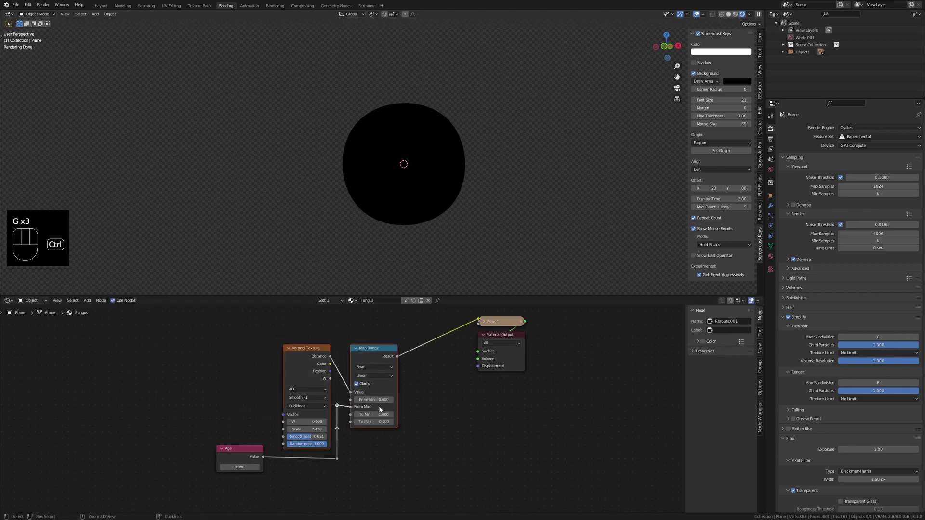
{"action": "key", "text": "ctrl+j"}
{"action": "left_click", "coordinate": [730, 330]}
{"action": "type", "text": "Fur"}
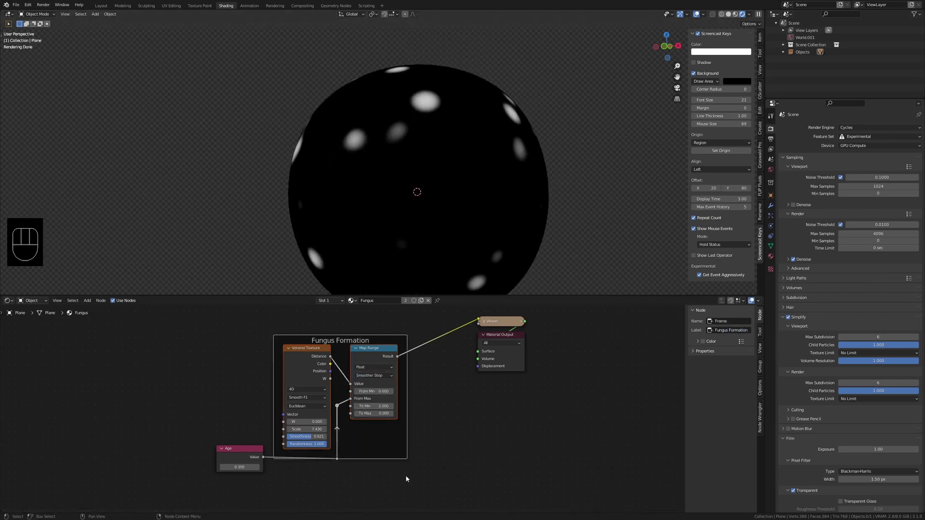
- Switch the viewport to Material Preview and insert a Float Curve node after the Fungus Formation Map Range
{"action": "left_click", "coordinate": [735, 14]}
{"action": "middle_click_drag", "start_coordinate": [387, 473], "coordinate": [430, 453]}
{"action": "key", "text": "shift+a"}
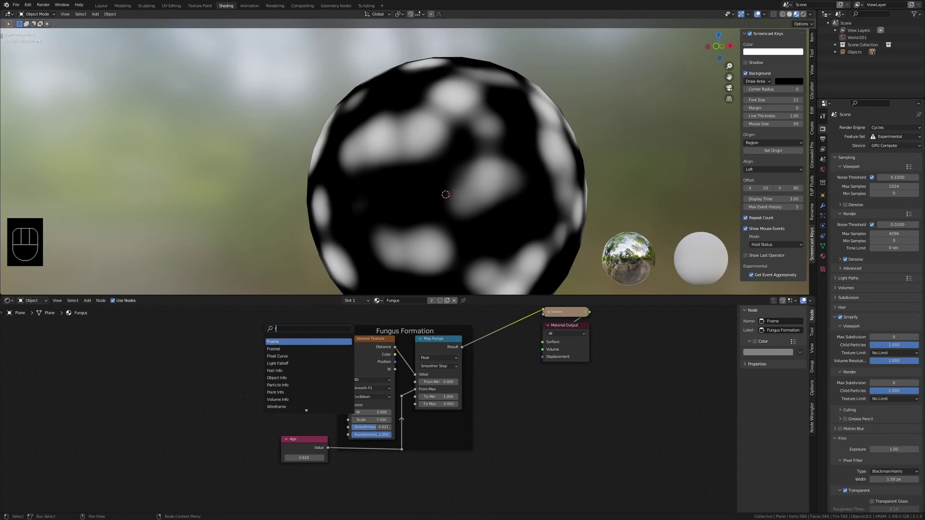
{"action": "key", "text": "Return"}
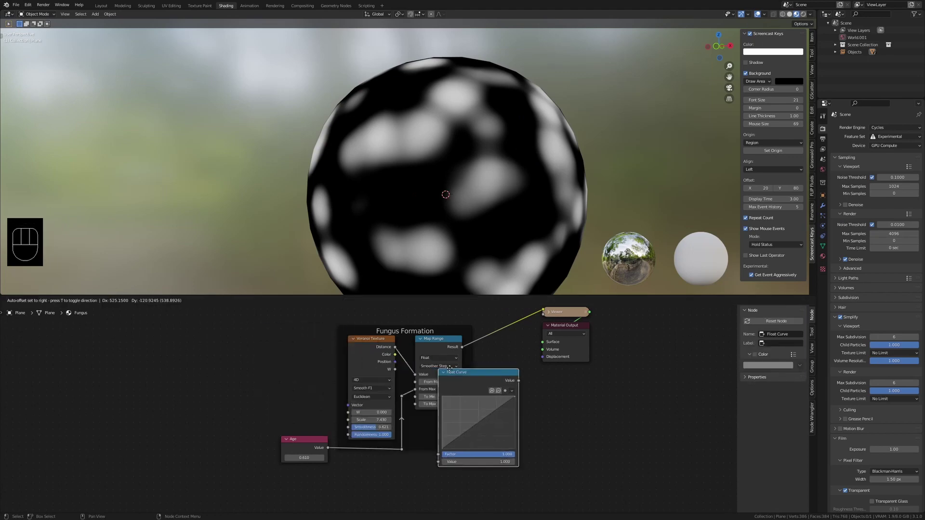
{"action": "left_click", "coordinate": [489, 341]}
- Shape the Float Curve into an S-curve with its lower point at about 0.336, 0.225, and adjust the Age value
{"action": "left_click_drag", "start_coordinate": [447, 405], "coordinate": [478, 384]}
{"action": "left_click_drag", "start_coordinate": [449, 414], "coordinate": [454, 408]}
{"action": "mouse_move", "coordinate": [237, 458]}
{"action": "left_mouse_down", "text": "shift"}
{"action": "mouse_move", "coordinate": [250, 458]}
{"action": "mouse_move", "coordinate": [241, 458]}
{"action": "left_mouse_up", "text": "shift"}
- Move the Age node farther from the Fungus Formation frame and save the file
{"action": "left_click", "coordinate": [233, 439]}
{"action": "key", "text": "g"}
{"action": "left_click", "coordinate": [180, 447]}
{"action": "scroll", "coordinate": [349, 374], "scroll_direction": "down", "scroll_amount": 3}
{"action": "key", "text": "ctrl+s"}
- Add a Noise Texture node below the Fungus Formation frame and preview it on the sphere
{"action": "middle_click_drag", "start_coordinate": [423, 489], "coordinate": [417, 446]}
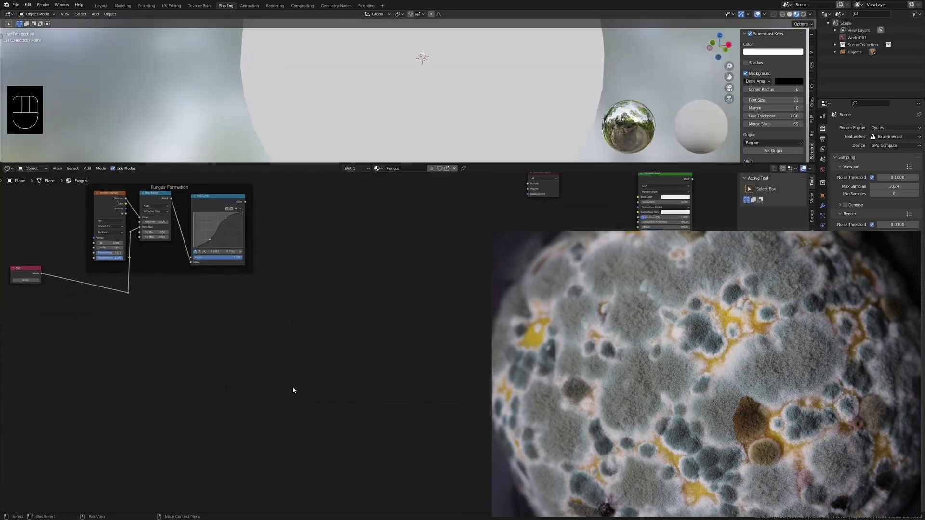
{"action": "key", "text": "shift+a"}
{"action": "left_click", "coordinate": [258, 313]}
{"action": "type", "text": "noise"}
{"action": "key", "text": "Down"}
{"action": "key", "text": "Return"}
{"action": "left_click", "coordinate": [237, 310]}
{"action": "left_click", "coordinate": [271, 337], "text": "ctrl+shift"}
- Enlarge the 3D viewport and set the Noise Texture's Scale to 56, Detail to 14.6, Roughness to 0.717 and Distortion to 0.230
{"action": "left_click_drag", "start_coordinate": [313, 174], "coordinate": [313, 246]}
{"action": "left_click_drag", "start_coordinate": [237, 435], "coordinate": [323, 435]}
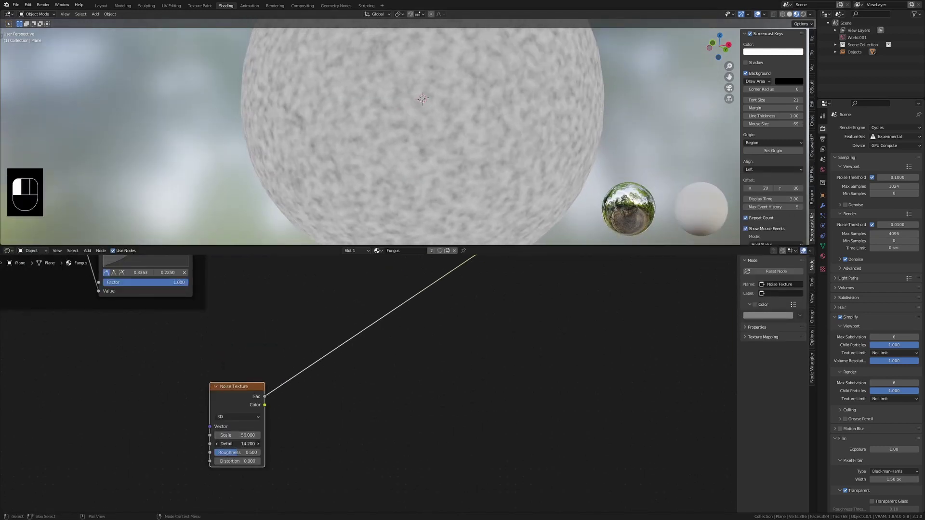
{"action": "key", "text": "shift"}
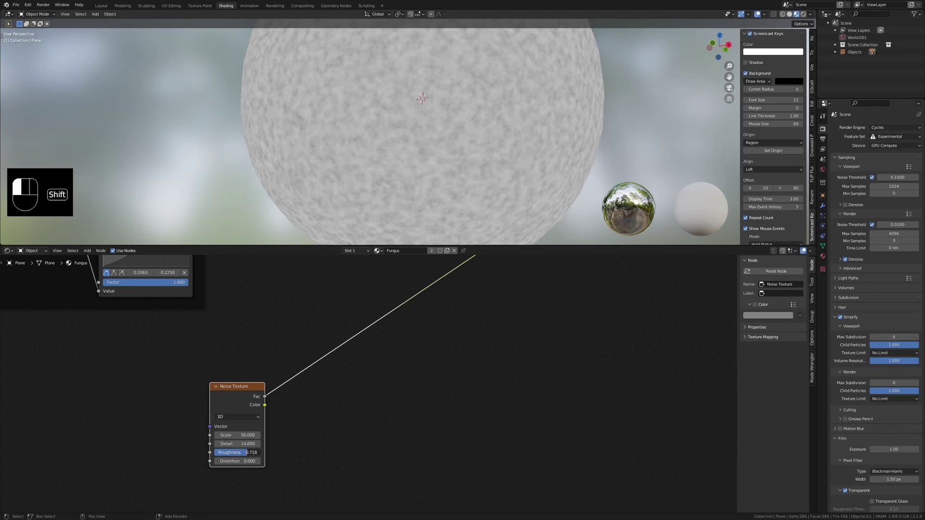
- Insert a Map Range node on the Noise Texture's output link and align it beside the Noise Texture
{"action": "key", "text": "shift+a"}
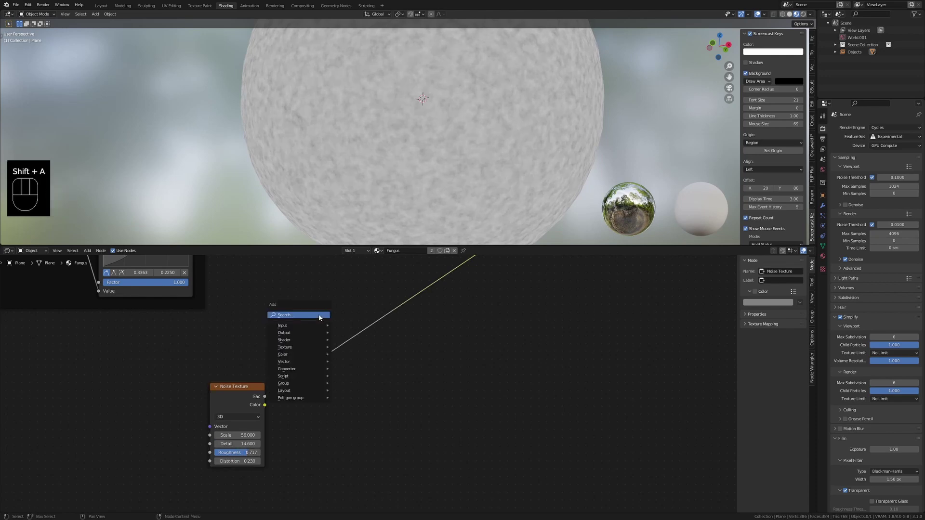
{"action": "left_click", "coordinate": [320, 316]}
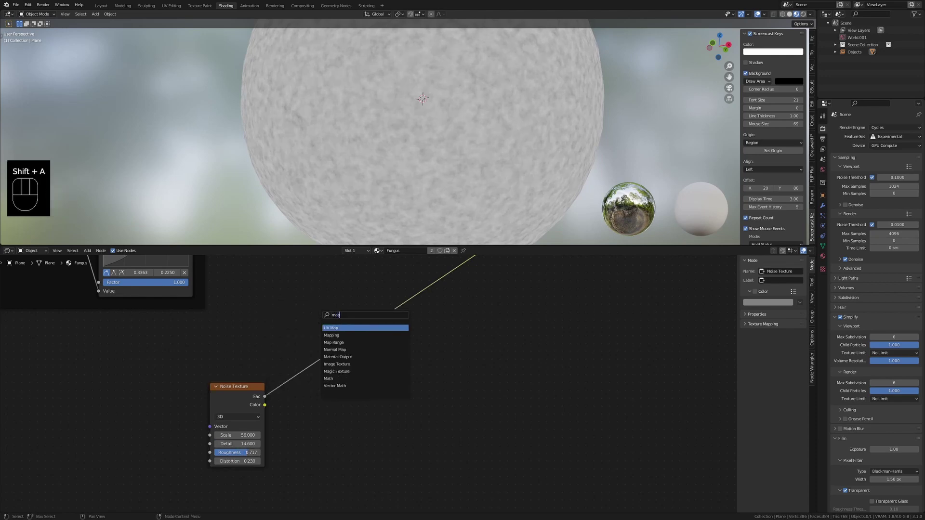
{"action": "key", "text": "Down"}
{"action": "key", "text": "Down"}
{"action": "key", "text": "Return"}
{"action": "left_click", "coordinate": [308, 371]}
{"action": "key", "text": "g"}
{"action": "left_click", "coordinate": [301, 413]}
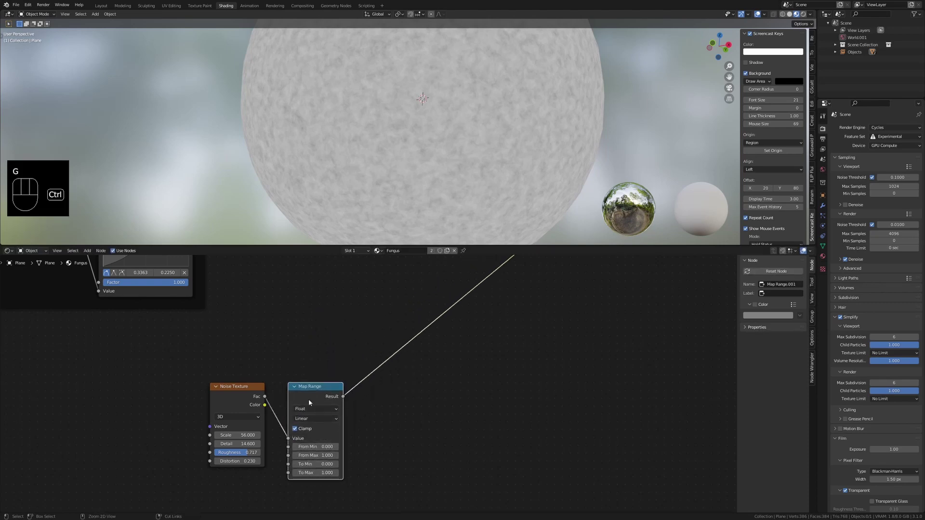
- Set the new Map Range's From Min to 0.230 and the noise's Scale to 84.3, Detail 15, Roughness 0.730 and Distortion 0
{"action": "key", "text": "shift"}
{"action": "left_click_drag", "start_coordinate": [315, 448], "coordinate": [333, 447], "text": "shift"}
{"action": "left_click_drag", "start_coordinate": [237, 436], "coordinate": [231, 462]}
- Move the Noise Texture slightly down beside its Map Range and save the file
{"action": "left_click", "coordinate": [237, 387]}
{"action": "key", "text": "g"}
{"action": "left_click", "coordinate": [237, 395]}
{"action": "key", "text": "ctrl+s"}
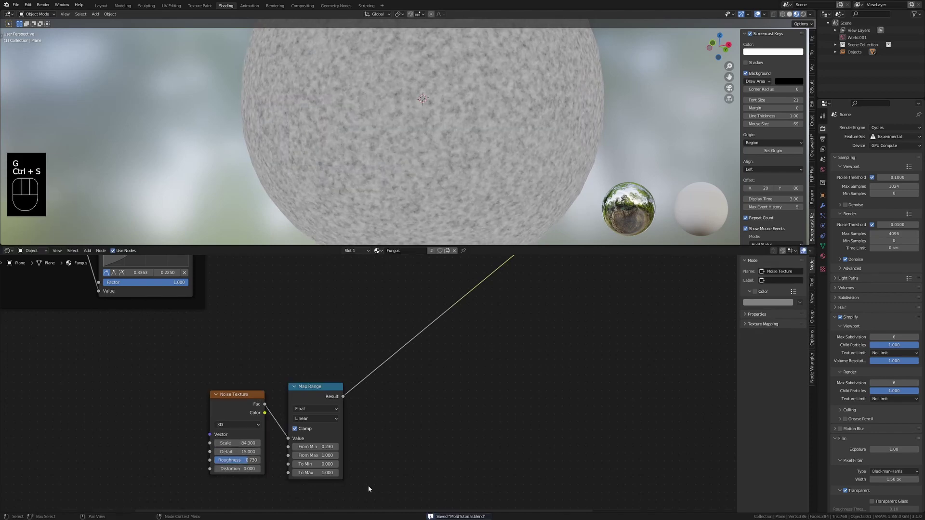
- Frame the Noise Texture and its Map Range together and label the frame Bumpy Bits
{"action": "left_click_drag", "start_coordinate": [367, 491], "coordinate": [178, 404]}
{"action": "key", "text": "ctrl+j"}
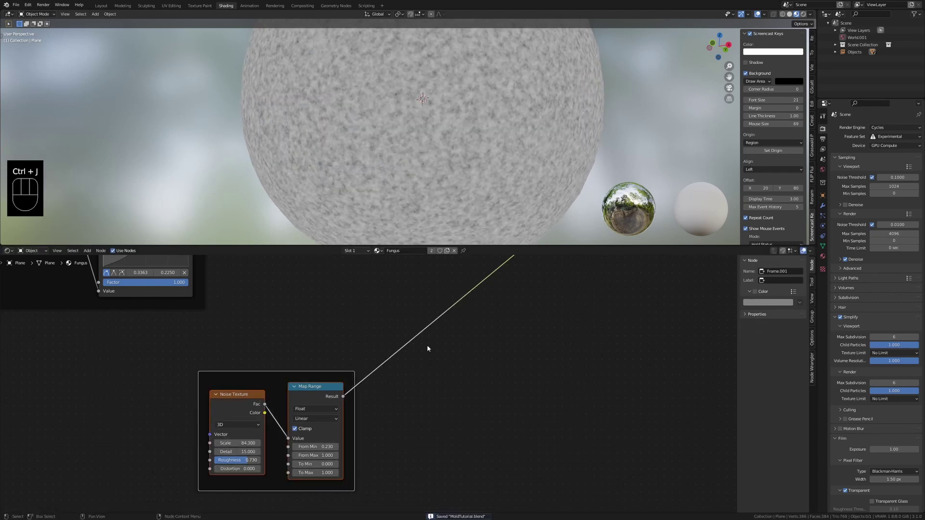
{"action": "type", "text": "Bum"}
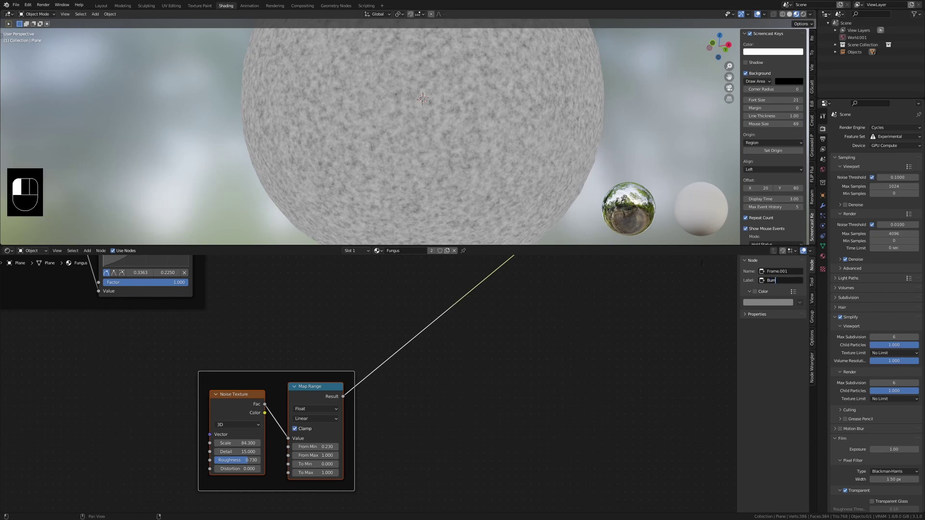
{"action": "type", "text": "py Bits"}
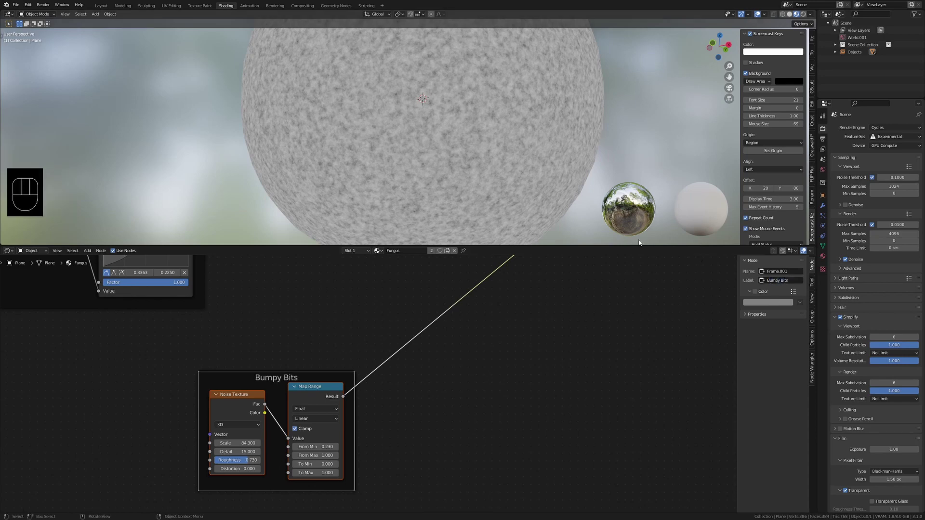
- Give the Bumpy Bits frame a custom orange colour and save the file
{"action": "left_click_drag", "start_coordinate": [351, 380], "coordinate": [353, 380]}
{"action": "left_click", "coordinate": [755, 305]}
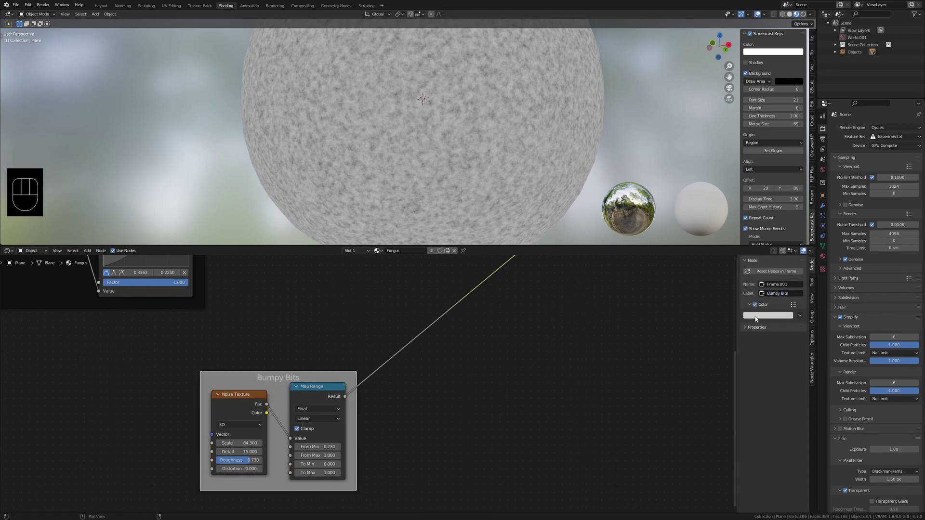
{"action": "left_click", "coordinate": [755, 316]}
{"action": "left_click", "coordinate": [767, 259]}
{"action": "key", "text": "ctrl+s"}
- Move the Bumpy Bits frame to directly beneath the Fungus Formation frame
{"action": "scroll", "coordinate": [439, 418], "scroll_direction": "down", "scroll_amount": 8}
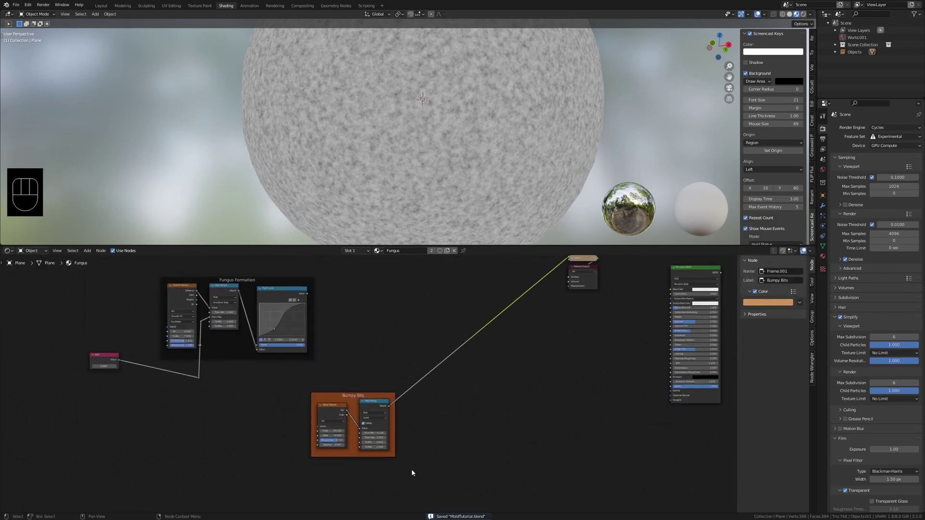
{"action": "middle_click_drag", "start_coordinate": [458, 467], "coordinate": [560, 380]}
{"action": "key", "text": "g"}
{"action": "left_click", "coordinate": [436, 382]}
- Duplicate the Bumpy Bits frame with its nodes, place the copy underneath, and label it Hairy Bits
{"action": "key", "text": "shift+d"}
{"action": "key", "text": "g"}
{"action": "left_click", "coordinate": [435, 458]}
{"action": "left_click", "coordinate": [333, 387]}
{"action": "left_click", "coordinate": [781, 293]}
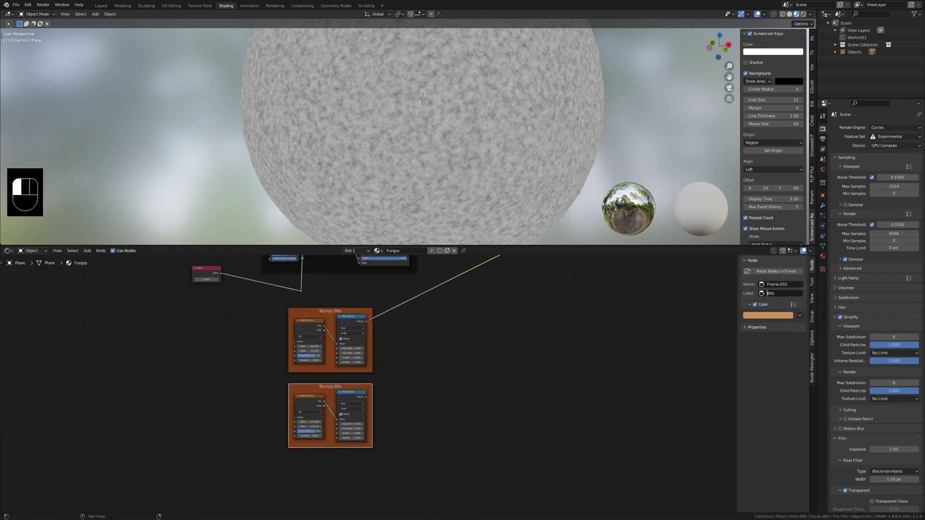
- Change the Hairy Bits frame's colour to purple
{"action": "scroll", "coordinate": [282, 396], "scroll_direction": "up", "scroll_amount": 3}
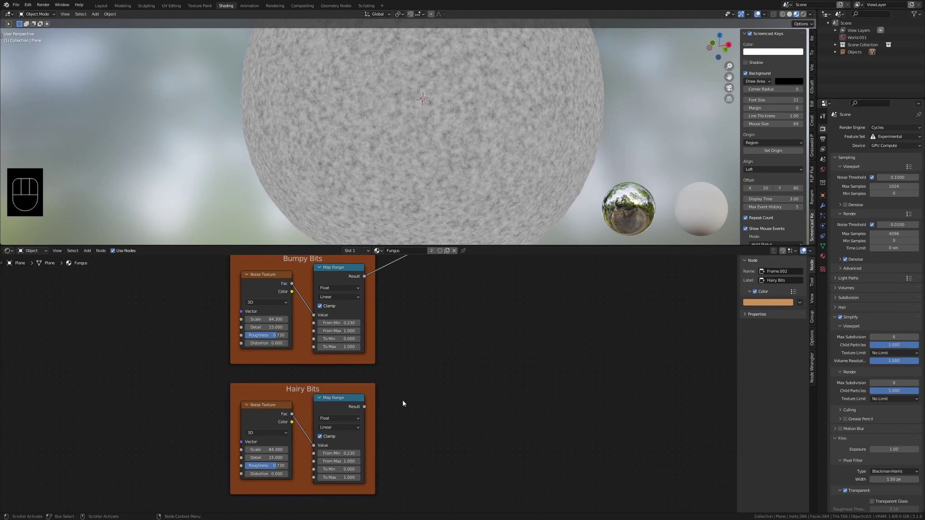
{"action": "left_click", "coordinate": [768, 316]}
{"action": "left_click", "coordinate": [787, 238]}
{"action": "left_click_drag", "start_coordinate": [786, 238], "coordinate": [800, 245], "text": "shift"}
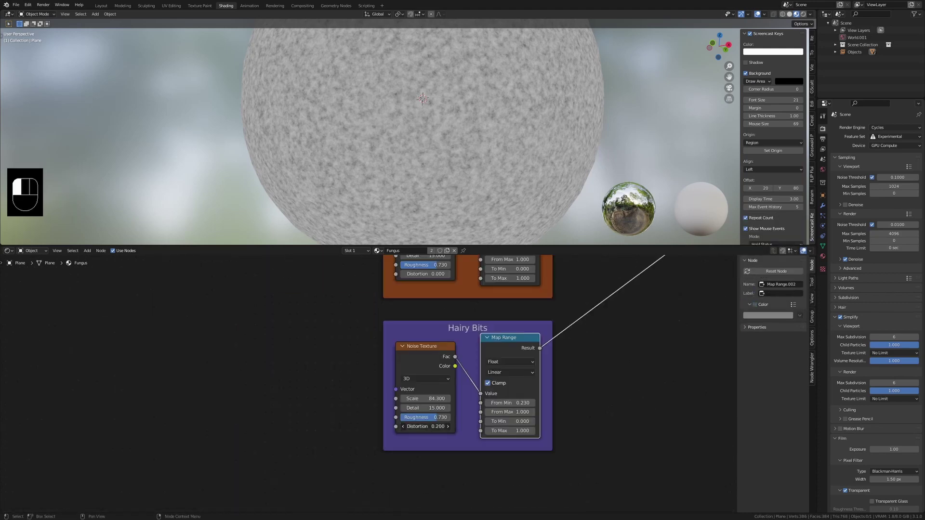
- In Hairy Bits, set noise Scale to 100 and Distortion to 1.120, and Map Range to From 0.060–0.570 and To 1–0
{"action": "left_click_drag", "start_coordinate": [418, 427], "coordinate": [525, 403]}
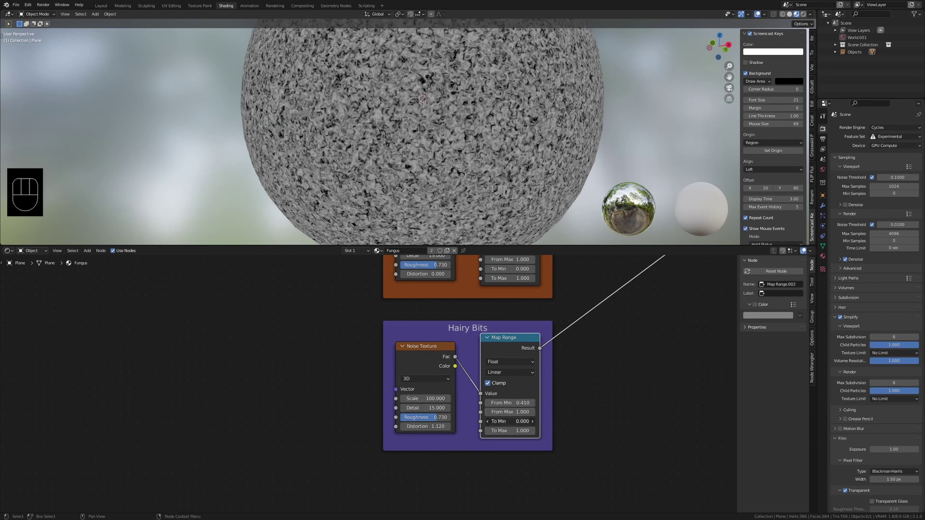
{"action": "key", "text": "Return"}
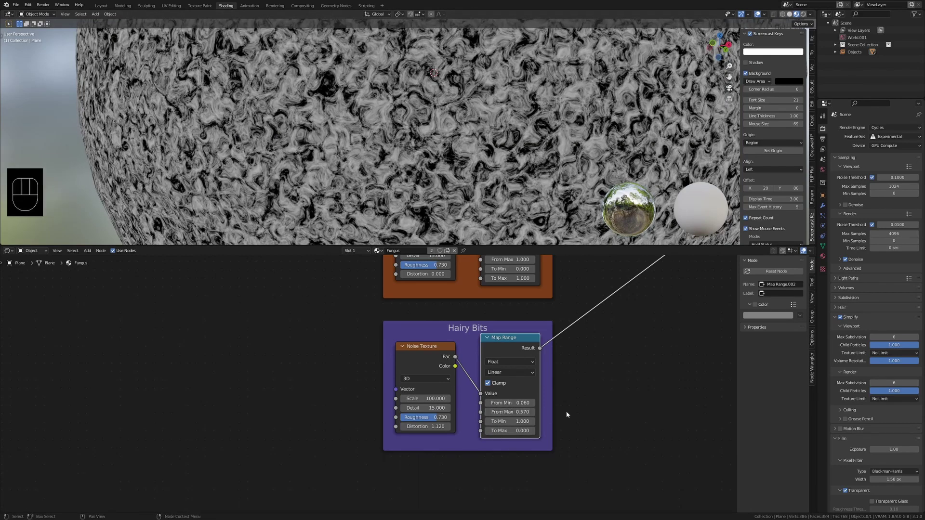
- Try multiplying the Fungus Formation mask with the Bumpy Bits result in a Math node, and remove that node again
{"action": "scroll", "coordinate": [566, 414], "scroll_direction": "down", "scroll_amount": 2}
{"action": "key", "text": "shift+a"}
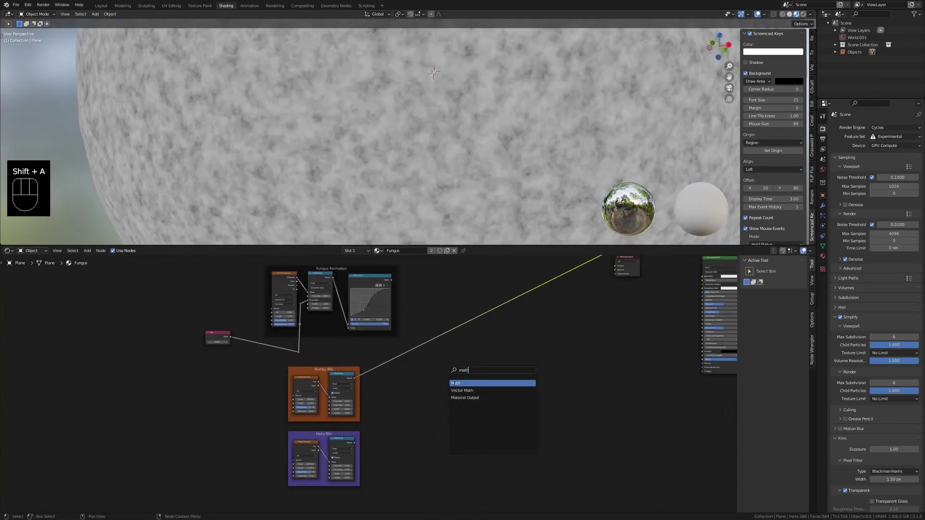
{"action": "left_click", "coordinate": [492, 384]}
{"action": "left_click_drag", "start_coordinate": [353, 377], "coordinate": [394, 398]}
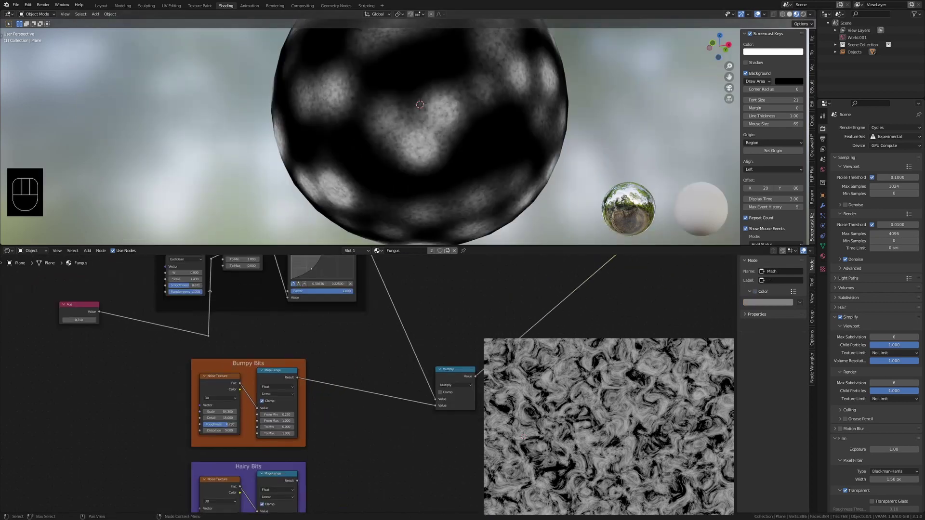
{"action": "key", "text": "ctrl+x"}
{"action": "key", "text": "ctrl+s"}
{"action": "scroll", "coordinate": [330, 341], "scroll_direction": "down", "scroll_amount": 2}
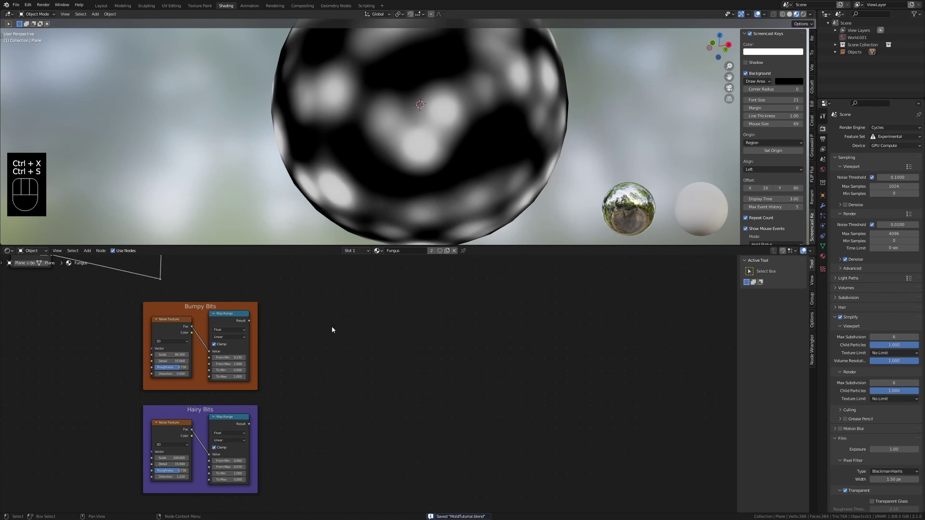
- Add a Map Range node fed by the Fungus Formation curve, preview it, and set From Min to 0.560 and From Max to 0.700
{"action": "left_click", "coordinate": [232, 309], "text": "ctrl+shift"}
{"action": "key", "text": "shift+a"}
{"action": "type", "text": "map ra"}
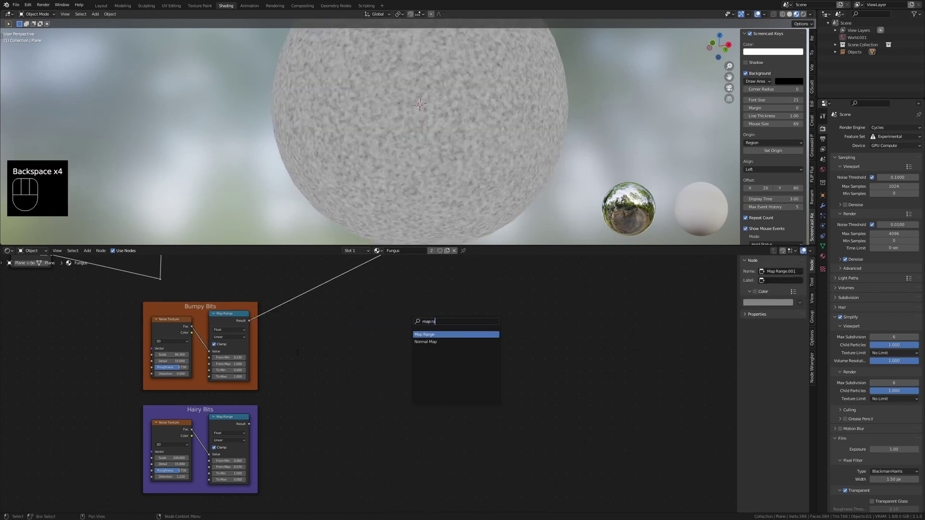
{"action": "key", "text": "Return"}
{"action": "left_click", "coordinate": [294, 351]}
{"action": "left_click", "coordinate": [384, 398], "text": "ctrl+shift"}
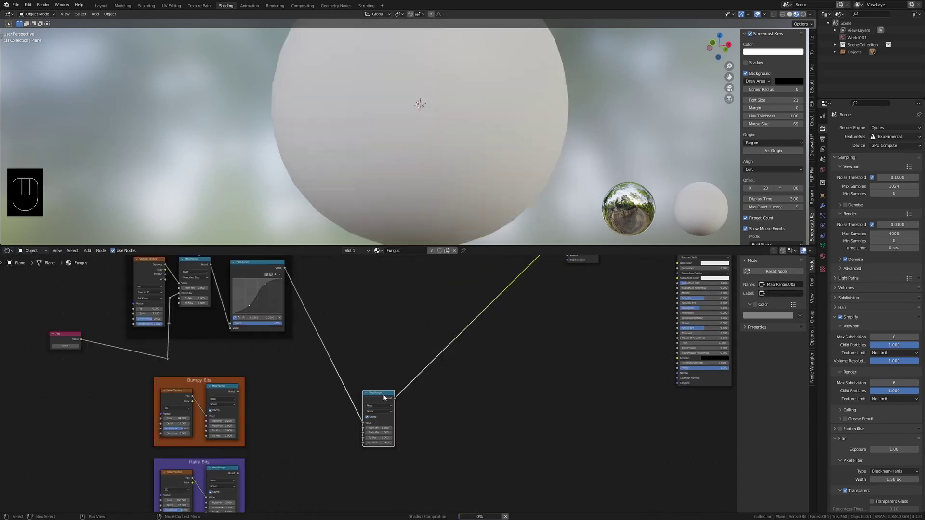
{"action": "scroll", "coordinate": [434, 422], "scroll_direction": "up", "scroll_amount": 4}
{"action": "left_click_drag", "start_coordinate": [393, 406], "coordinate": [414, 407], "text": "shift"}
{"action": "scroll", "coordinate": [355, 405], "scroll_direction": "down", "scroll_amount": 3}
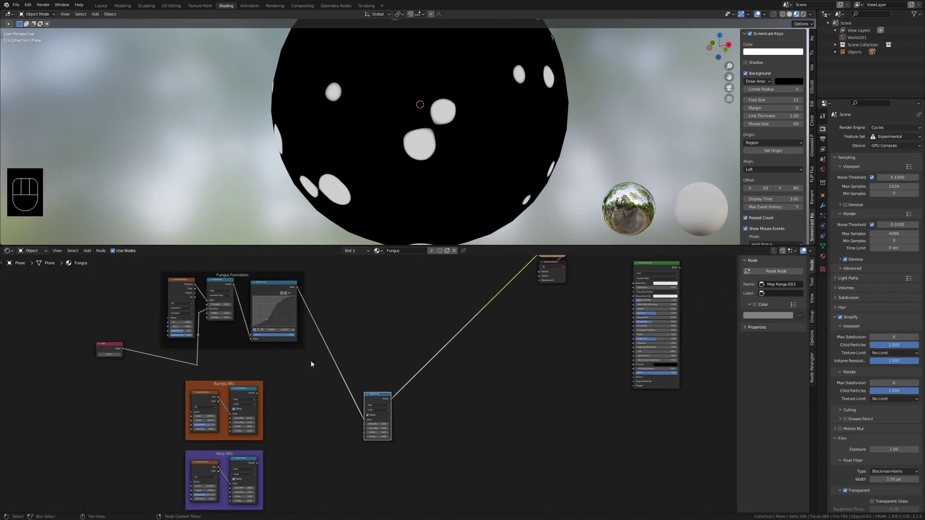
- Add a Math node beside the new Map Range and set its operation to Multiply
{"action": "scroll", "coordinate": [388, 369], "scroll_direction": "up", "scroll_amount": 2}
{"action": "key", "text": "shift+d"}
{"action": "key", "text": "ctrl+z"}
{"action": "key", "text": "shift+a"}
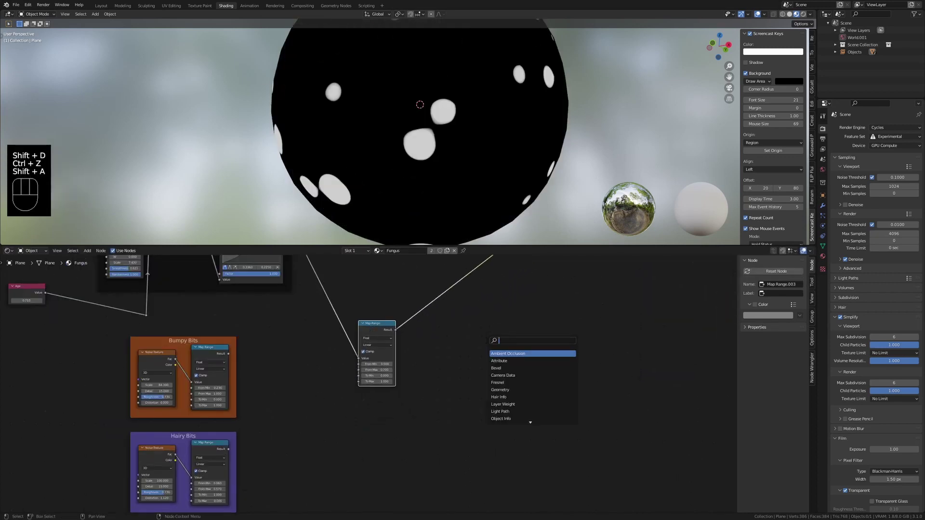
{"action": "type", "text": "mat"}
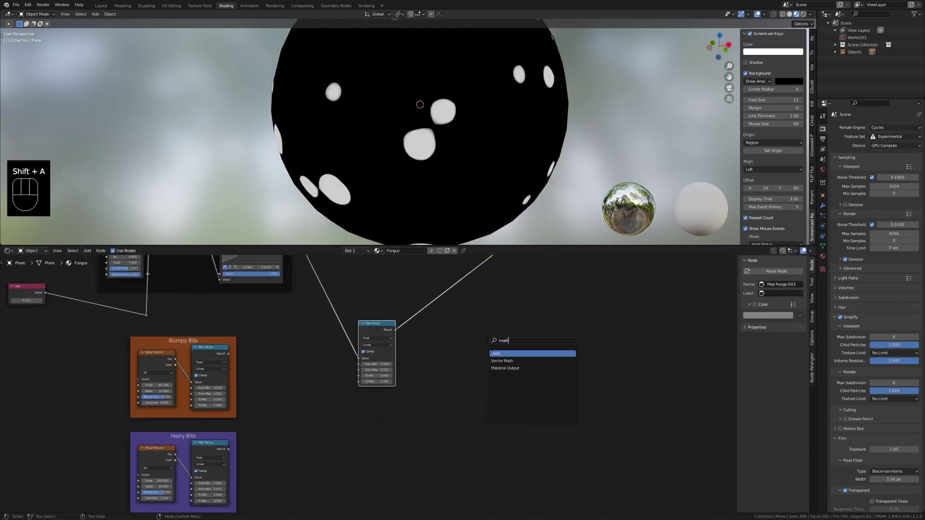
{"action": "type", "text": "h"}
{"action": "left_click", "coordinate": [492, 353]}
{"action": "left_click", "coordinate": [460, 345]}
{"action": "left_click", "coordinate": [459, 343]}
{"action": "left_click", "coordinate": [465, 370]}
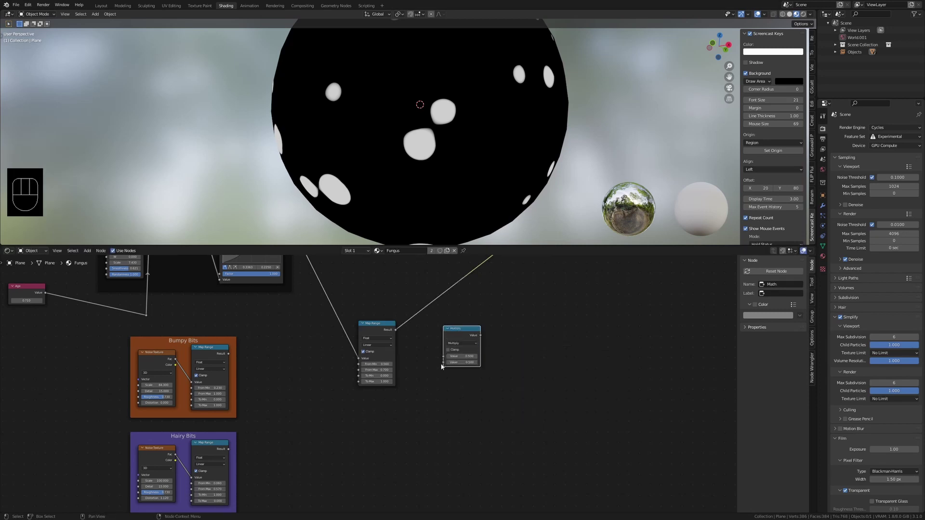
- Feed the new Map Range and the Bumpy Bits result into Multiply, preview it, and move it next to the Map Range
{"action": "left_click_drag", "start_coordinate": [395, 333], "coordinate": [435, 360]}
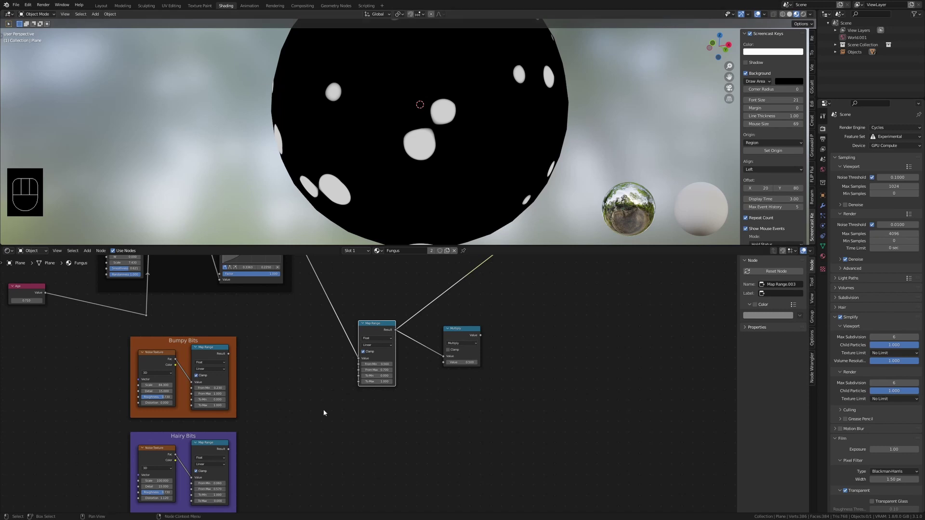
{"action": "left_click_drag", "start_coordinate": [228, 355], "coordinate": [444, 363]}
{"action": "left_click", "coordinate": [475, 352], "text": "ctrl+shift"}
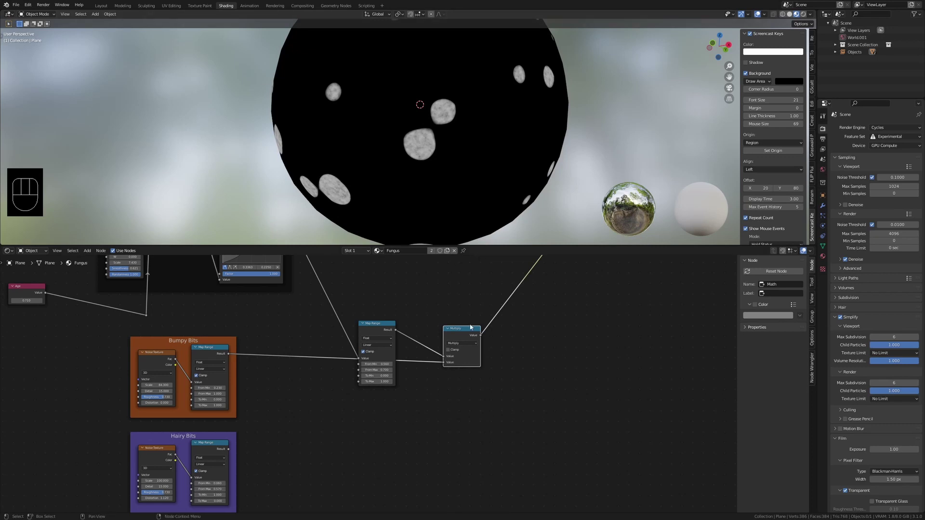
{"action": "key", "text": "g"}
{"action": "left_click", "coordinate": [428, 324]}
- Group the Map Range and Multiply nodes in a frame labelled "Isolate Bumpy Bits (IH)"
{"action": "left_click_drag", "start_coordinate": [355, 310], "coordinate": [432, 373]}
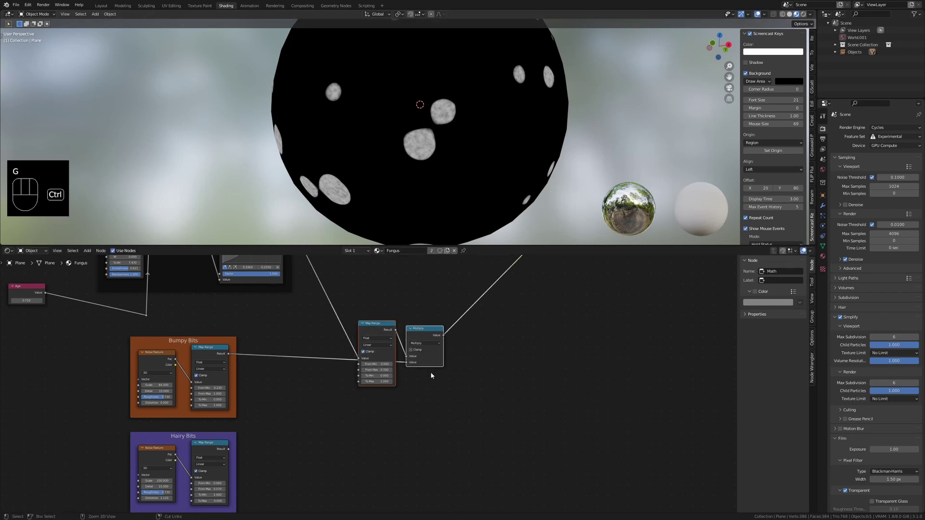
{"action": "key", "text": "ctrl+j"}
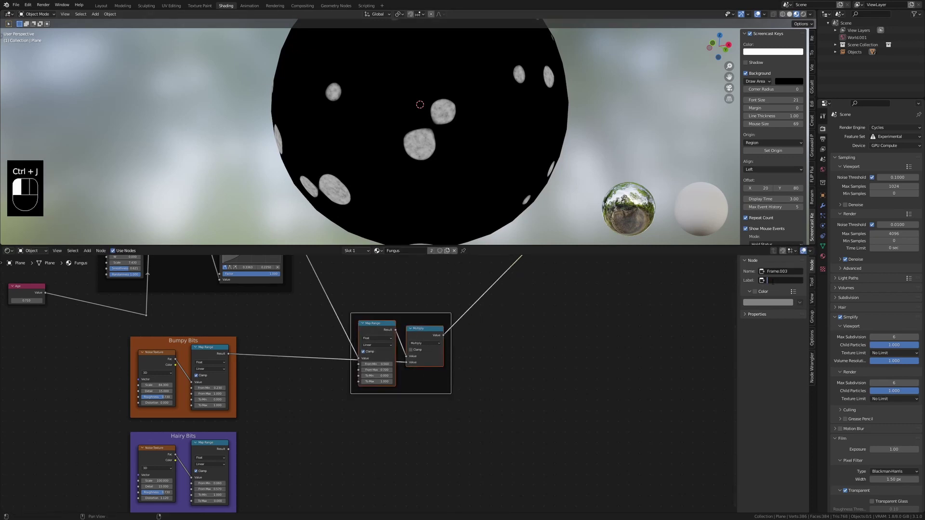
{"action": "type", "text": "Isolate Bumpy Bits (IH)"}
{"action": "key", "text": "Return"}
- Give the Isolate Bumpy Bits frame the same orange colour as the Bumpy Bits frame and save the file
{"action": "left_click", "coordinate": [755, 292]}
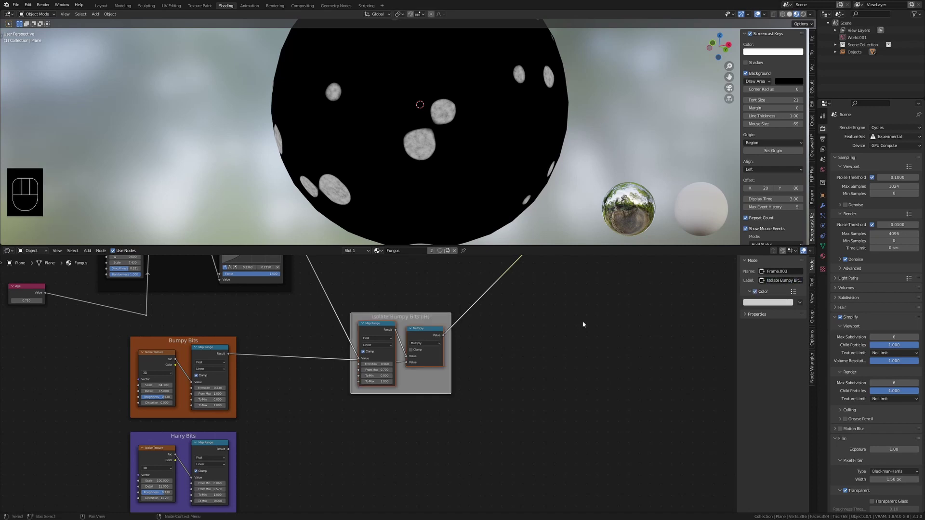
{"action": "left_click", "coordinate": [186, 342]}
{"action": "key", "text": "ctrl+c"}
{"action": "left_click", "coordinate": [432, 317]}
{"action": "key", "text": "ctrl+v"}
{"action": "key", "text": "ctrl+s"}
- Move the Isolate Bumpy Bits frame beside Bumpy Bits and route its incoming links tidily around the nodes with reroute points
{"action": "key", "text": "g"}
{"action": "left_click", "coordinate": [380, 356]}
{"action": "right_click_drag", "start_coordinate": [332, 367], "coordinate": [308, 410], "text": "shift"}
{"action": "key", "text": "g"}
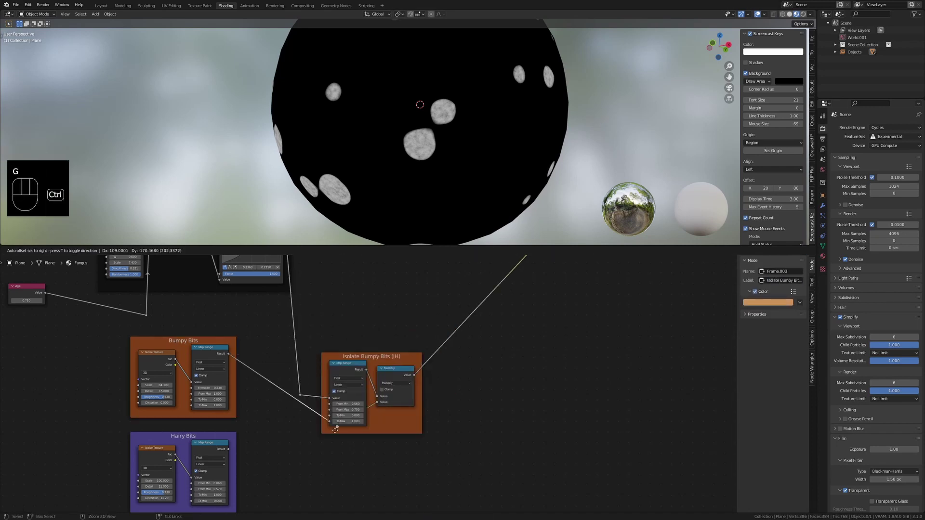
{"action": "left_click", "coordinate": [320, 432]}
{"action": "scroll", "coordinate": [368, 384], "scroll_direction": "down", "scroll_amount": 5}
{"action": "key", "text": "g"}
{"action": "left_click", "coordinate": [455, 391]}
- Duplicate the Isolate Bumpy Bits frame with its nodes beneath the original and connect the Fungus Formation link to the copy
{"action": "key", "text": "shift+d"}
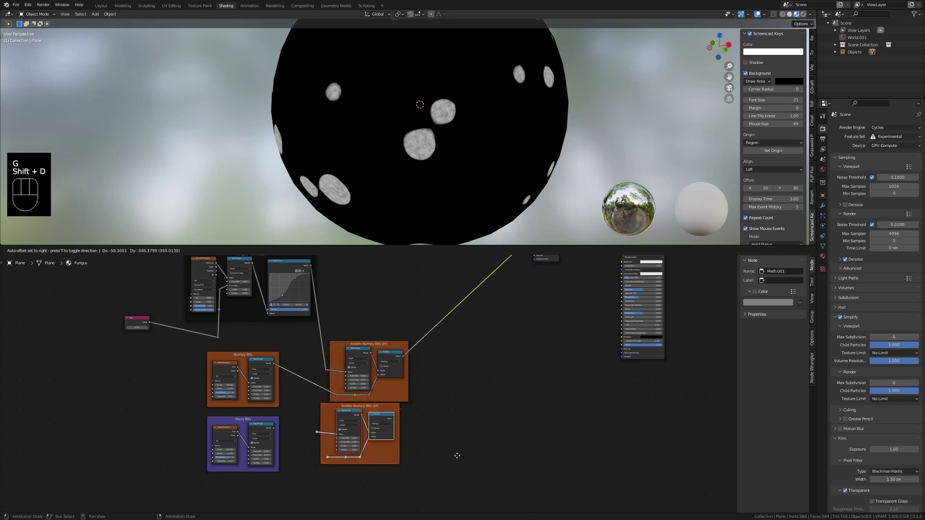
{"action": "key", "text": "g"}
{"action": "left_click", "coordinate": [469, 464]}
{"action": "scroll", "coordinate": [468, 465], "scroll_direction": "up", "scroll_amount": 1}
{"action": "left_click_drag", "start_coordinate": [314, 366], "coordinate": [320, 411]}
{"action": "left_click_drag", "start_coordinate": [323, 463], "coordinate": [322, 462]}
- Label the copied frame "Isolate Hairy Bits (IHB)", give it the Hairy Bits frame's purple colour, and save the file
{"action": "left_click", "coordinate": [385, 429]}
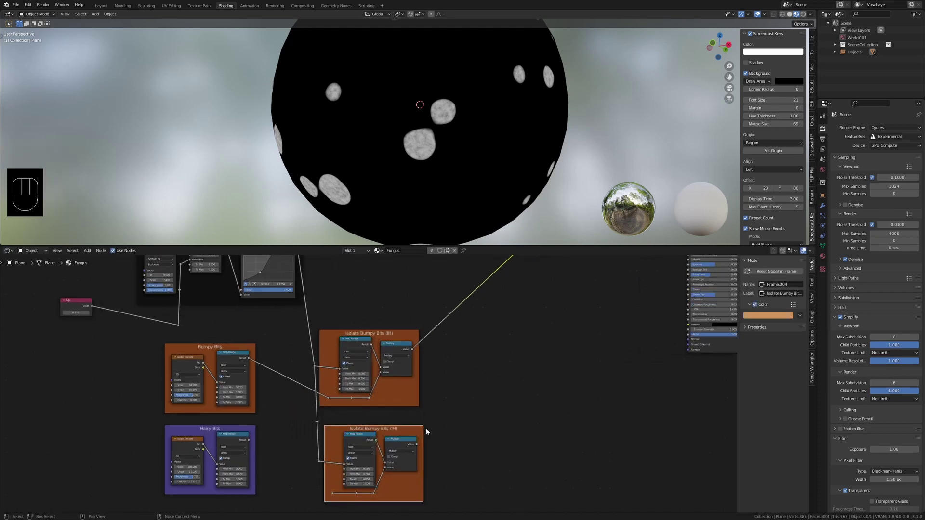
{"action": "type", "text": "Hairy Bits (IHB)"}
{"action": "key", "text": "Return"}
{"action": "left_click", "coordinate": [252, 428]}
{"action": "key", "text": "ctrl+c"}
{"action": "left_click", "coordinate": [407, 429]}
{"action": "key", "text": "ctrl+v"}
{"action": "key", "text": "ctrl+s"}
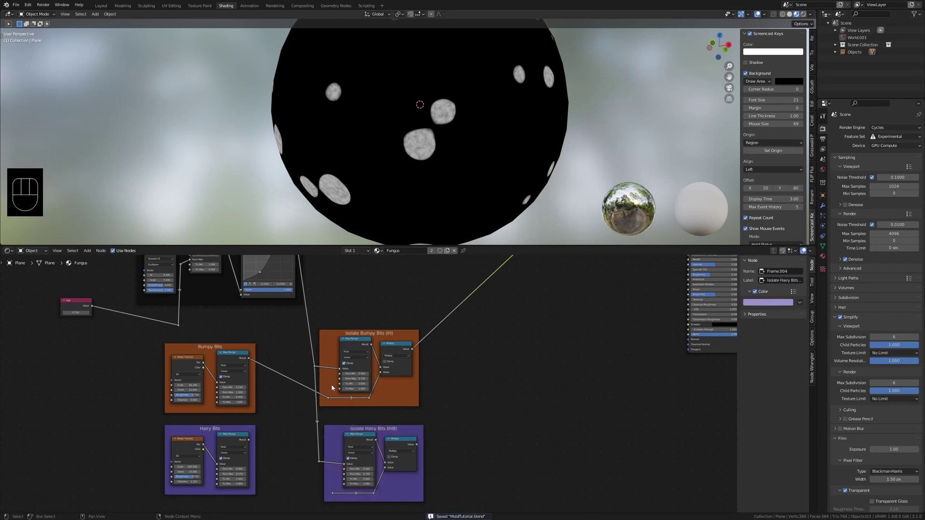
- Connect the Hairy Bits result to the Isolate Hairy Bits Multiply node, save, and preview the Multiply output
{"action": "left_click_drag", "start_coordinate": [249, 440], "coordinate": [332, 493]}
{"action": "key", "text": "ctrl+s"}
{"action": "left_click", "coordinate": [403, 445], "text": "ctrl+shift"}
- Invert the Isolate Hairy Bits Map Range by setting To Min to 1 and To Max to 0, and save
{"action": "middle_click_drag", "start_coordinate": [552, 479], "coordinate": [573, 421]}
{"action": "scroll", "coordinate": [384, 455], "scroll_direction": "up", "scroll_amount": 3}
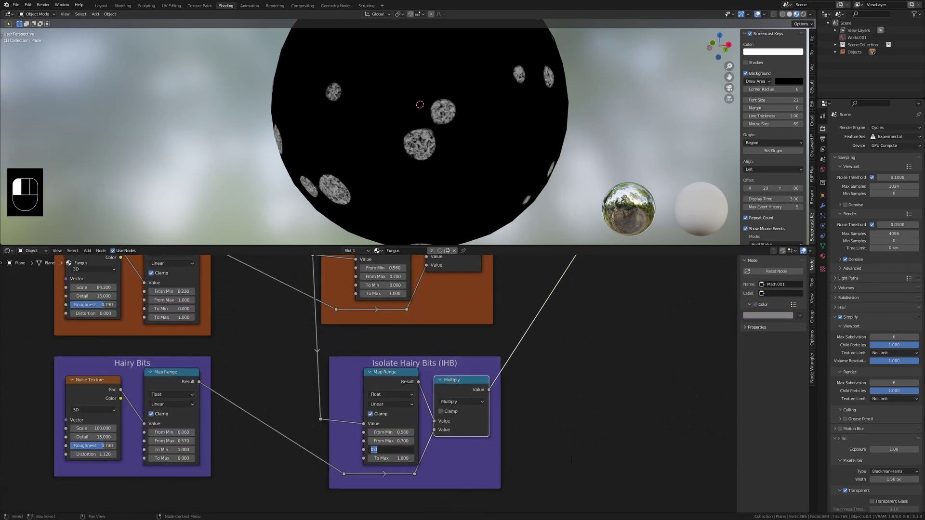
{"action": "type", "text": "1"}
{"action": "key", "text": "Tab"}
{"action": "type", "text": "0"}
{"action": "key", "text": "Return"}
{"action": "key", "text": "ctrl+s"}
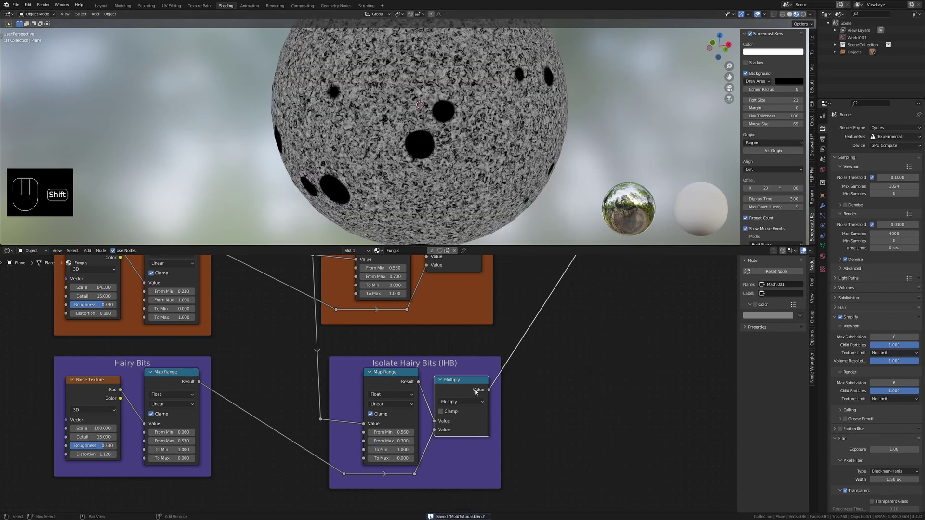
- Add a second Multiply node in Isolate Hairy Bits that multiplies the first one's output by the Fungus Formation curve, and save
{"action": "key", "text": "shift+d"}
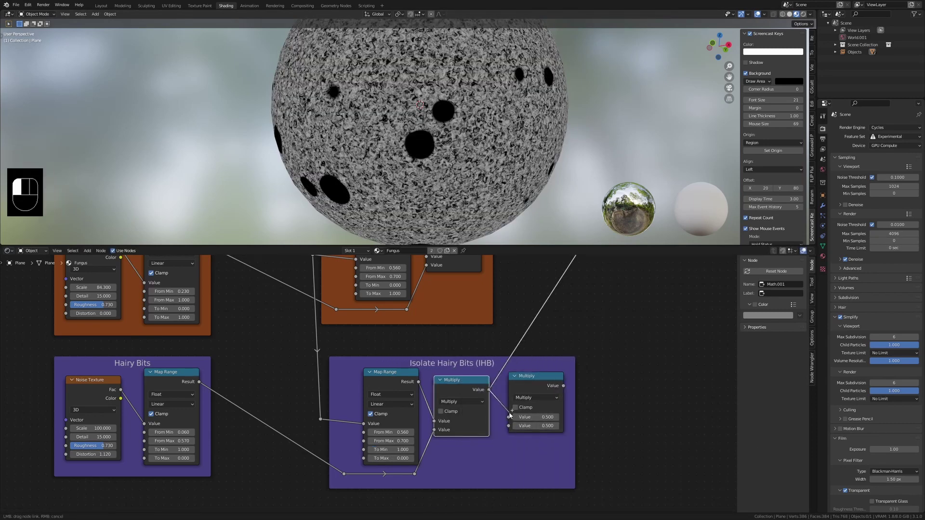
{"action": "left_click", "coordinate": [546, 387]}
{"action": "scroll", "coordinate": [450, 383], "scroll_direction": "down", "scroll_amount": 2}
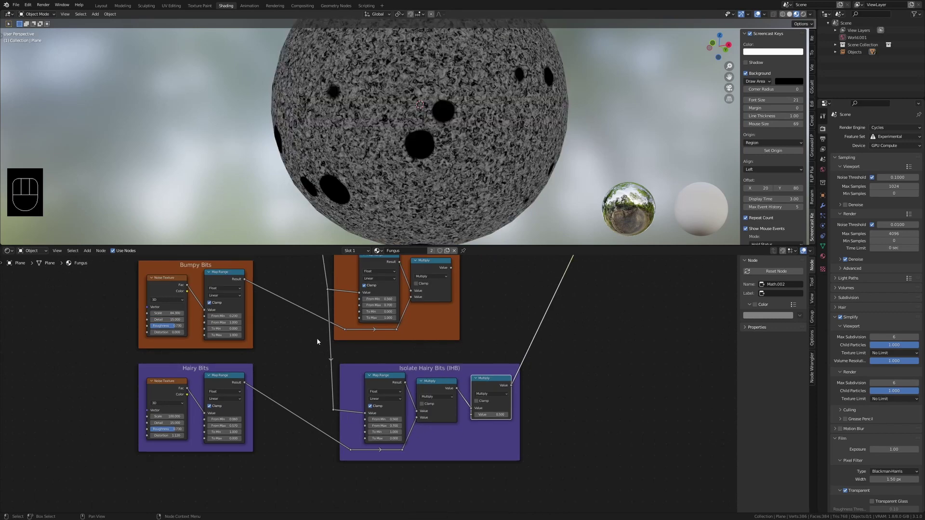
{"action": "scroll", "coordinate": [309, 334], "scroll_direction": "down", "scroll_amount": 2}
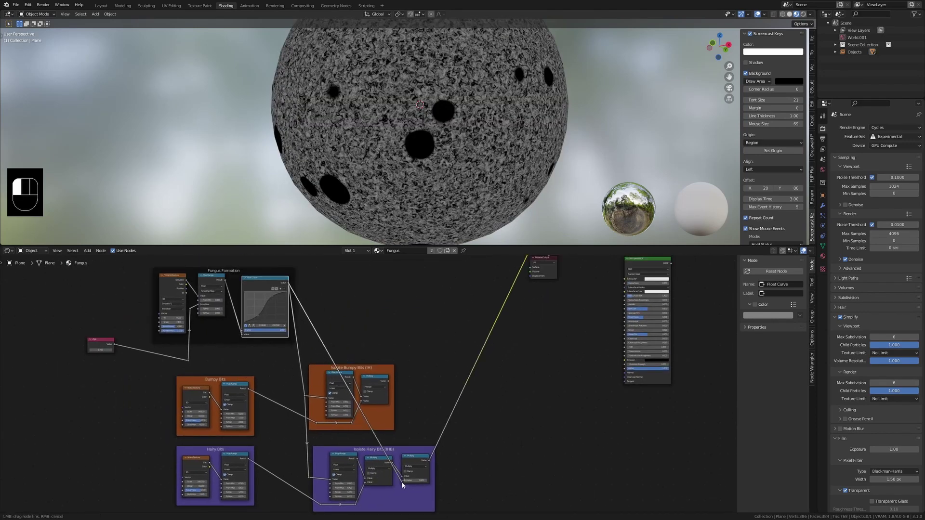
{"action": "left_click_drag", "start_coordinate": [403, 483], "coordinate": [403, 480]}
{"action": "scroll", "coordinate": [402, 481], "scroll_direction": "up", "scroll_amount": 4}
{"action": "key", "text": "ctrl+s"}
- Add a Math node set to Add that combines the Isolate Bumpy Bits and Isolate Hairy Bits outputs, preview it, and save
{"action": "key", "text": "shift+a"}
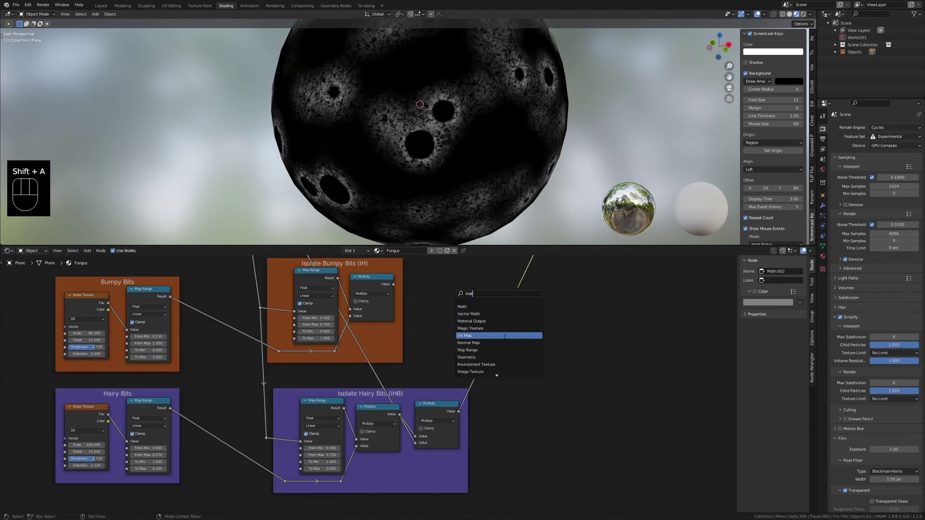
{"action": "left_click", "coordinate": [480, 303]}
{"action": "left_click", "coordinate": [471, 297]}
{"action": "left_click", "coordinate": [461, 412]}
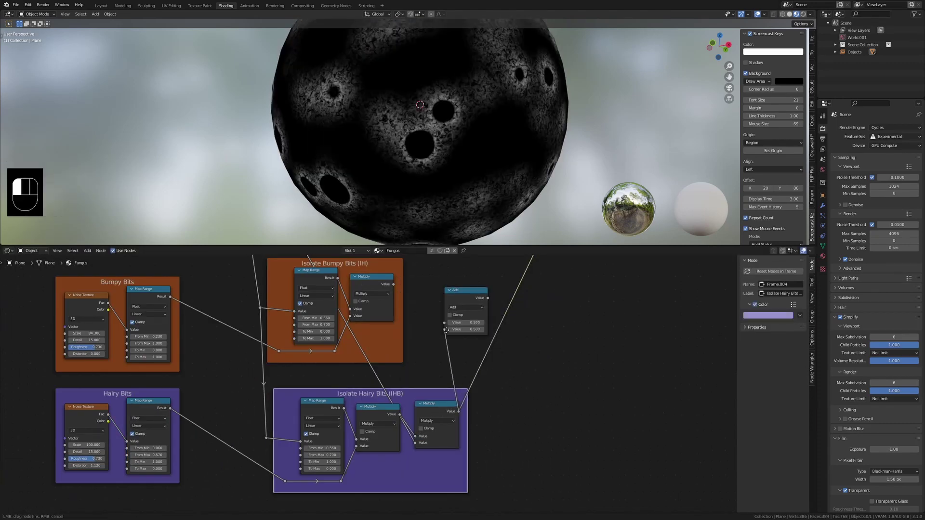
{"action": "left_click_drag", "start_coordinate": [446, 330], "coordinate": [445, 330]}
{"action": "left_click_drag", "start_coordinate": [394, 284], "coordinate": [408, 293]}
{"action": "left_click", "coordinate": [459, 302], "text": "ctrl+shift"}
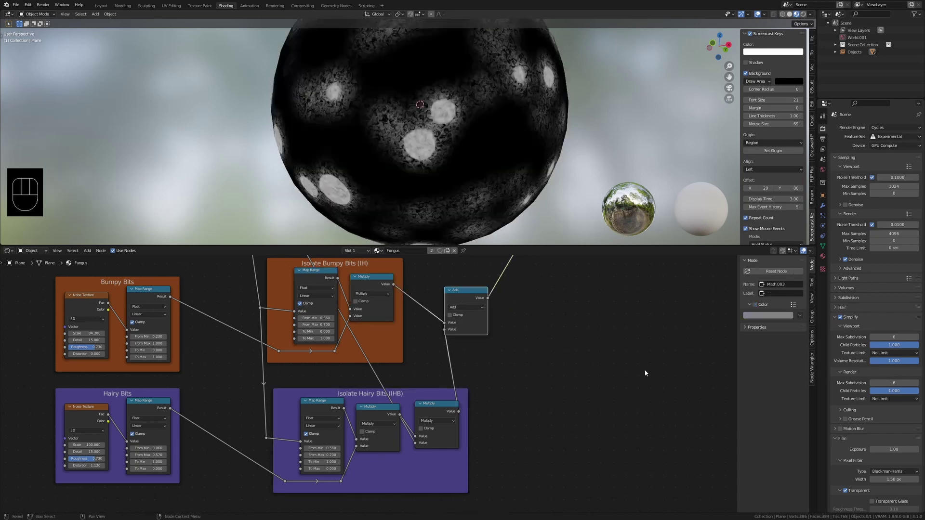
{"action": "key", "text": "ctrl+s"}
{"action": "scroll", "coordinate": [374, 376], "scroll_direction": "up", "scroll_amount": 3}
{"action": "middle_click_drag", "start_coordinate": [289, 342], "coordinate": [393, 409]}
{"action": "mouse_move", "coordinate": [401, 354]}
{"action": "left_mouse_down"}
{"action": "mouse_move", "coordinate": [429, 354]}
{"action": "mouse_move", "coordinate": [398, 355]}
{"action": "left_mouse_up"}
{"action": "key", "text": "ctrl+z"}
{"action": "scroll", "coordinate": [404, 410], "scroll_direction": "down", "scroll_amount": 3}
{"action": "middle_click_drag", "start_coordinate": [419, 501], "coordinate": [417, 409]}
{"action": "key", "text": "ctrl+z"}
{"action": "key", "text": "ctrl+z"}
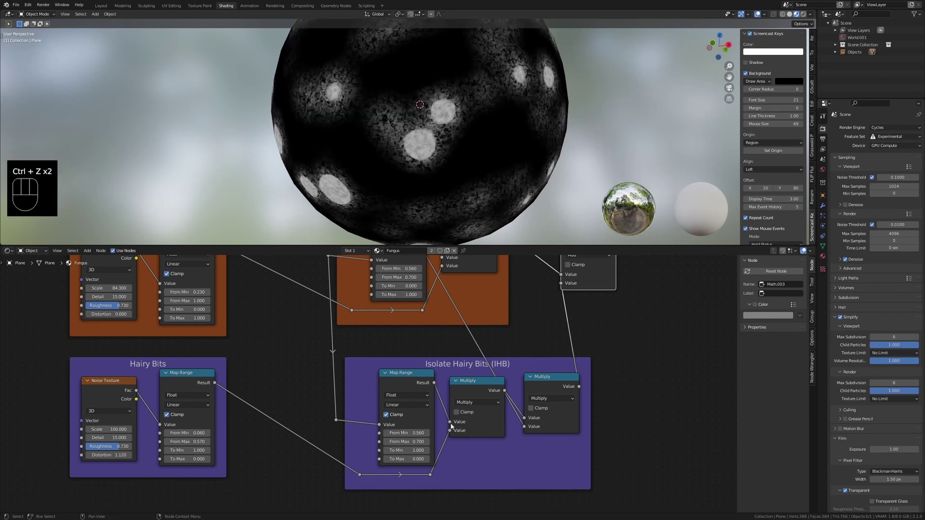
{"action": "scroll", "coordinate": [342, 384], "scroll_direction": "down", "scroll_amount": 1}
{"action": "key", "text": "ctrl+s"}
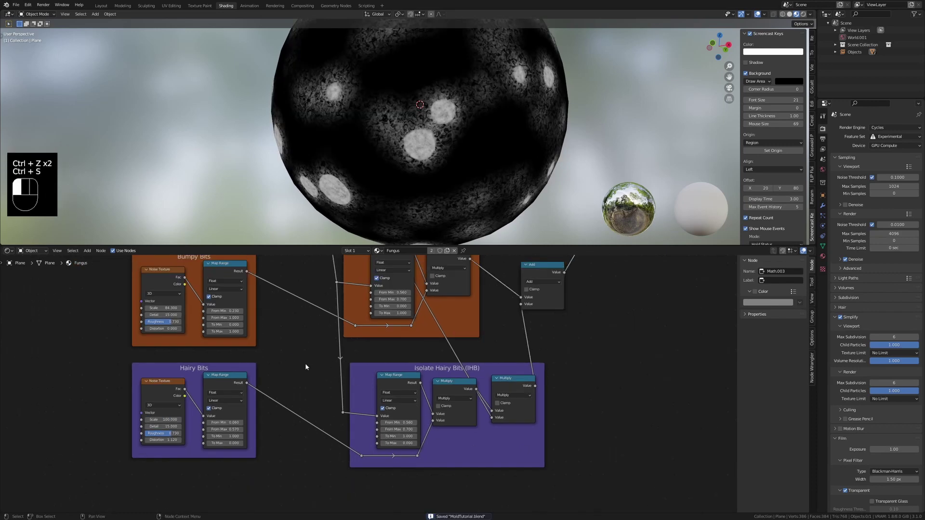
- Add two Value nodes between the Hairy Bits and Isolate Hairy Bits frames, labelled "From Min" and "From Max"
{"action": "key", "text": "shift+a"}
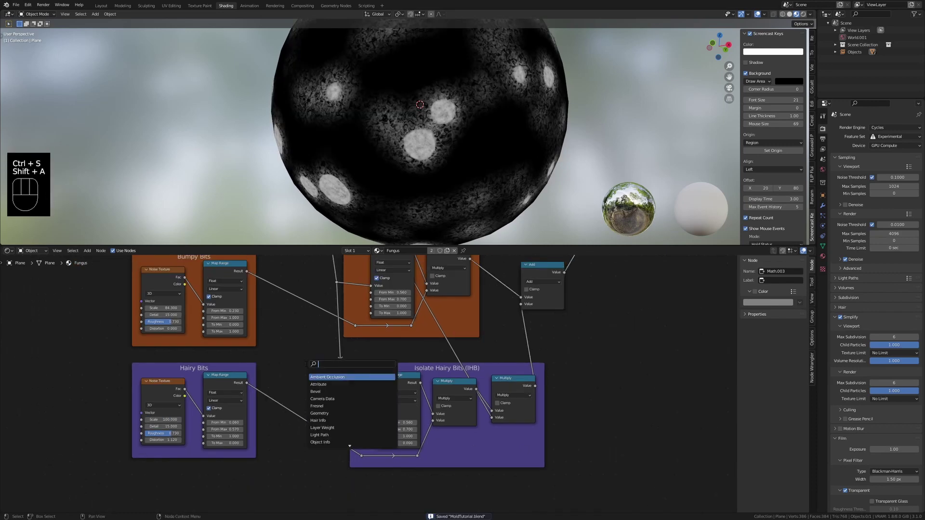
{"action": "left_click", "coordinate": [336, 377]}
{"action": "left_click", "coordinate": [300, 369]}
{"action": "scroll", "coordinate": [295, 370], "scroll_direction": "up", "scroll_amount": 2}
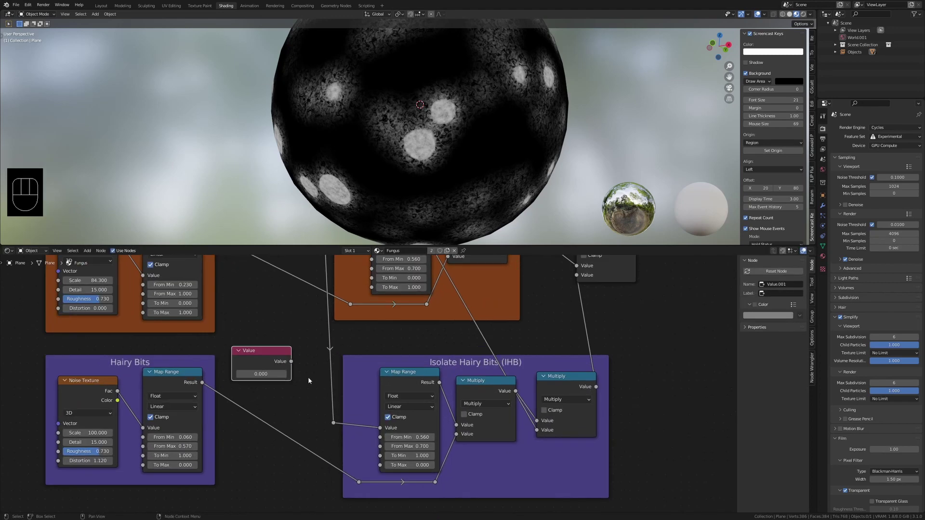
{"action": "key", "text": "shift+d"}
{"action": "left_click", "coordinate": [269, 468]}
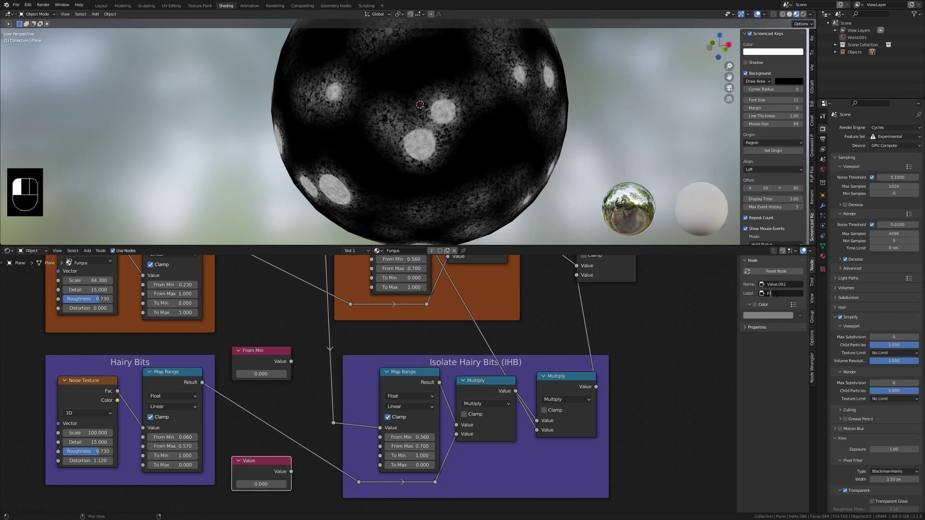
- Connect the From Min and From Max nodes to the matching inputs of both Isolate frames' Map Range nodes, and save
{"action": "middle_click_drag", "start_coordinate": [301, 375], "coordinate": [254, 432]}
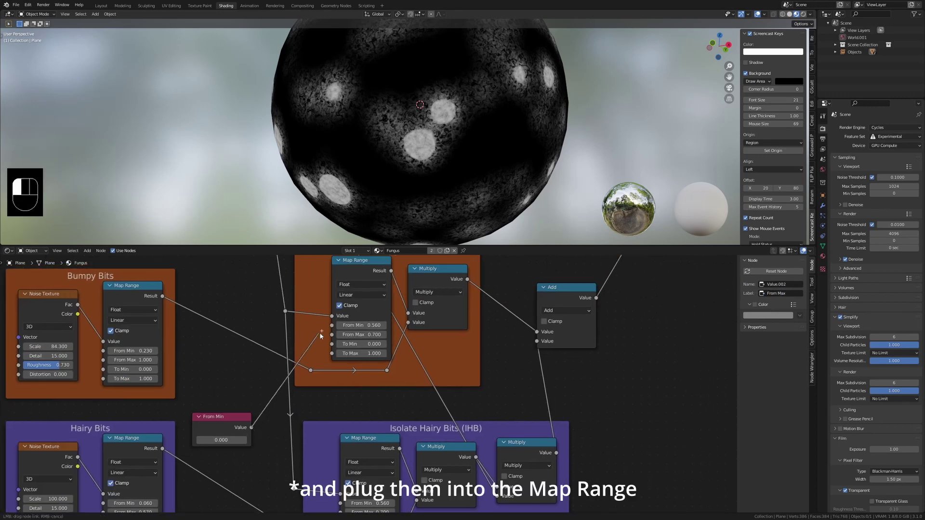
{"action": "left_click_drag", "start_coordinate": [322, 333], "coordinate": [332, 325]}
{"action": "middle_click_drag", "start_coordinate": [260, 423], "coordinate": [295, 326]}
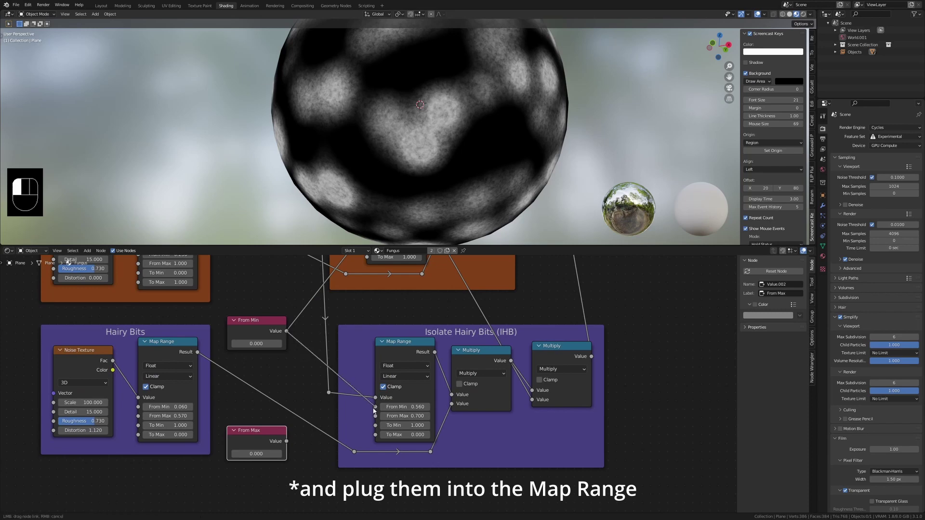
{"action": "left_click_drag", "start_coordinate": [384, 423], "coordinate": [376, 416]}
{"action": "middle_click_drag", "start_coordinate": [289, 431], "coordinate": [276, 492]}
{"action": "left_click_drag", "start_coordinate": [357, 299], "coordinate": [356, 299]}
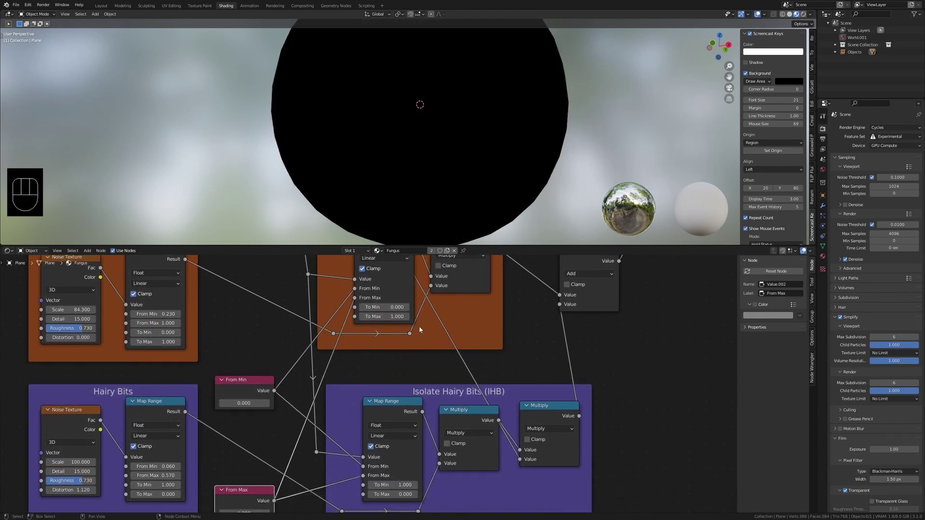
{"action": "key", "text": "ctrl+s"}
- Set the From Min value to 0.180, raise the From Max value, and save the file
{"action": "scroll", "coordinate": [445, 332], "scroll_direction": "down", "scroll_amount": 3, "text": "shift"}
{"action": "left_click_drag", "start_coordinate": [246, 369], "coordinate": [262, 369], "text": "shift"}
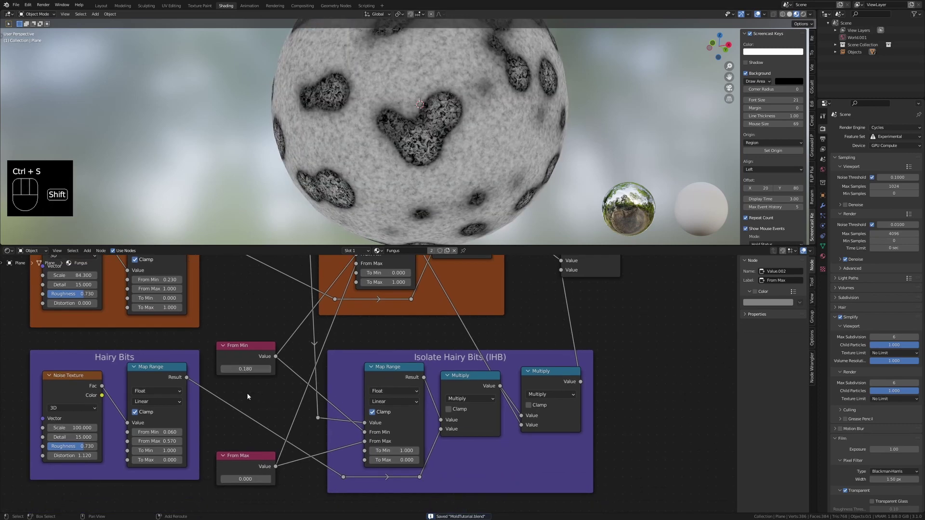
{"action": "left_click_drag", "start_coordinate": [247, 479], "coordinate": [276, 479]}
{"action": "key", "text": "ctrl+s"}
{"action": "scroll", "coordinate": [263, 390], "scroll_direction": "down", "scroll_amount": 5}
{"action": "middle_click_drag", "start_coordinate": [262, 390], "coordinate": [235, 344]}
{"action": "left_click_drag", "start_coordinate": [236, 347], "coordinate": [236, 348]}
{"action": "scroll", "coordinate": [345, 358], "scroll_direction": "down", "scroll_amount": 4}
{"action": "middle_click_drag", "start_coordinate": [415, 356], "coordinate": [459, 308]}
{"action": "key", "text": "ctrl+s"}
{"action": "mouse_move", "coordinate": [138, 344]}
{"action": "left_mouse_down"}
{"action": "mouse_move", "coordinate": [157, 345]}
{"action": "mouse_move", "coordinate": [132, 344]}
{"action": "mouse_move", "coordinate": [156, 344]}
{"action": "mouse_move", "coordinate": [145, 344]}
{"action": "left_mouse_up"}
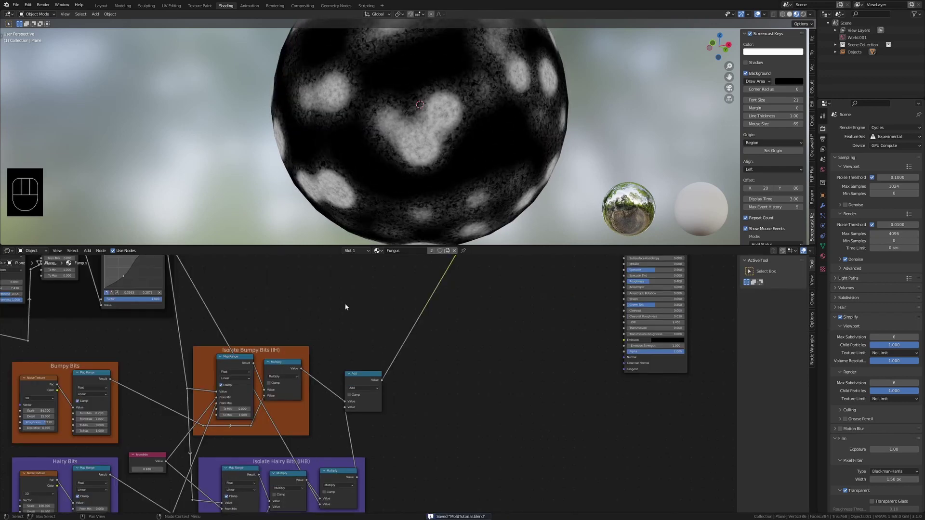
- Add a Math node set to Multiply after the Add node, set its multiplier to 1.450, and save
{"action": "key", "text": "shift+a"}
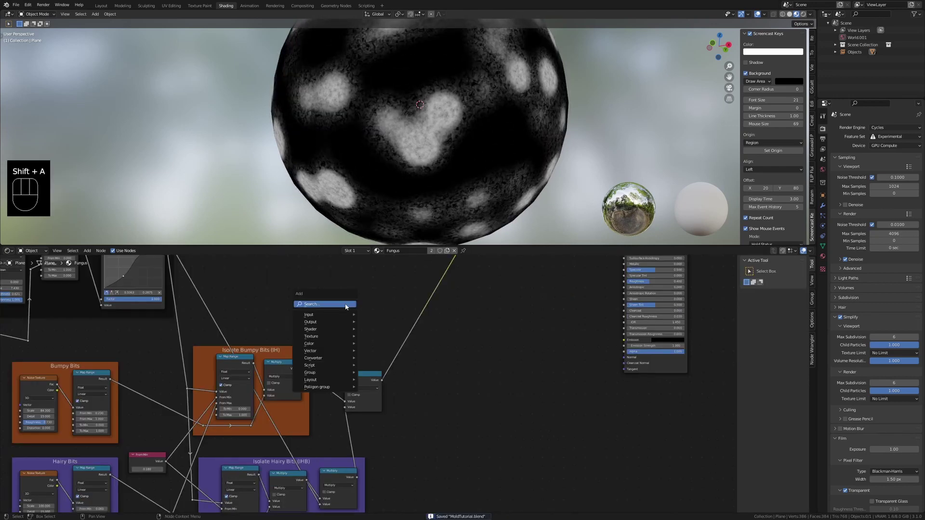
{"action": "left_click", "coordinate": [345, 304]}
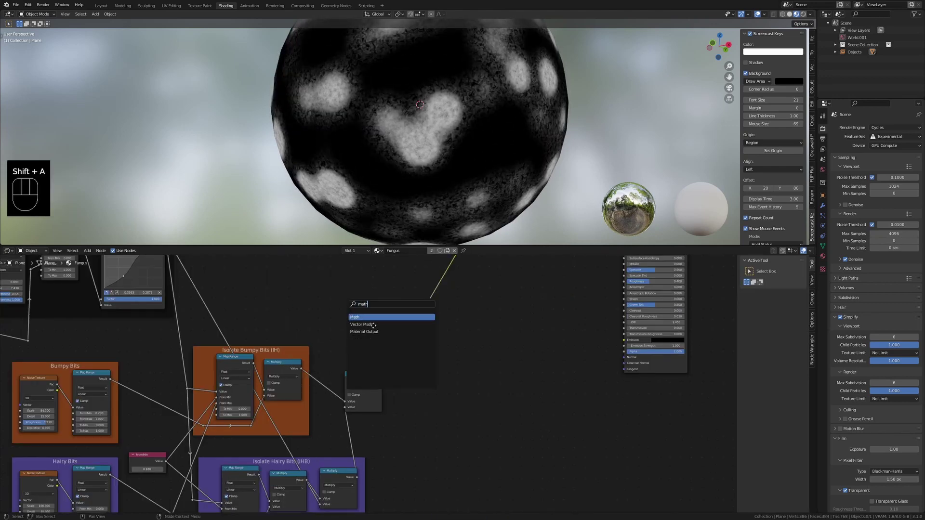
{"action": "type", "text": "math"}
{"action": "key", "text": "Return"}
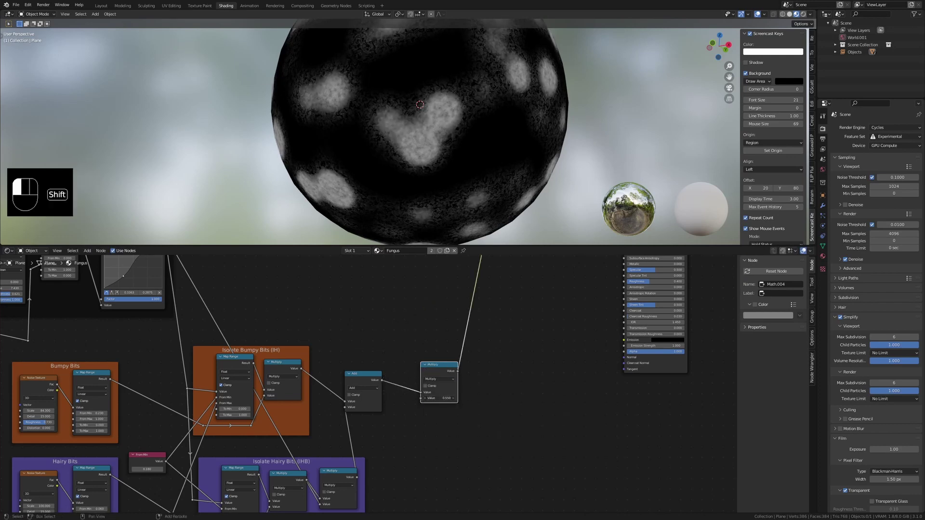
{"action": "left_click_drag", "start_coordinate": [439, 399], "coordinate": [435, 399], "text": "shift"}
{"action": "key", "text": "g"}
{"action": "left_click", "coordinate": [475, 393]}
{"action": "left_click", "coordinate": [474, 393]}
{"action": "key", "text": "ctrl+s"}
- Connect the new Multiply node's output to the Alpha input of the Principled BSDF, and save
{"action": "scroll", "coordinate": [492, 378], "scroll_direction": "down", "scroll_amount": 1}
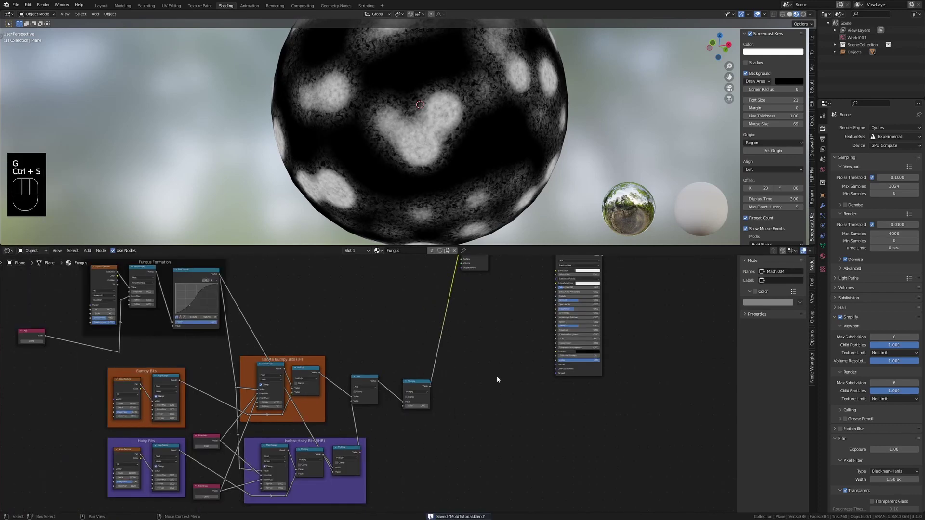
{"action": "middle_click_drag", "start_coordinate": [494, 376], "coordinate": [402, 407]}
{"action": "scroll", "coordinate": [347, 431], "scroll_direction": "up", "scroll_amount": 2}
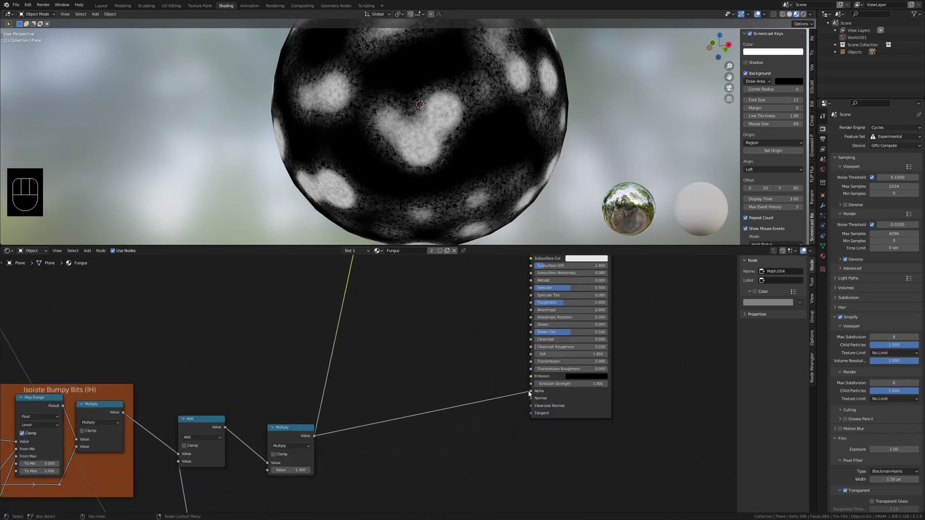
{"action": "scroll", "coordinate": [434, 405], "scroll_direction": "down", "scroll_amount": 2}
{"action": "key", "text": "ctrl+s"}
- Rearrange the Multiply, Principled BSDF and Material Output nodes to make room after the Add node, and save
{"action": "left_click", "coordinate": [260, 436]}
{"action": "key", "text": "g"}
{"action": "key", "text": "g"}
{"action": "left_click", "coordinate": [319, 429]}
{"action": "left_click_drag", "start_coordinate": [430, 328], "coordinate": [362, 261]}
{"action": "key", "text": "g"}
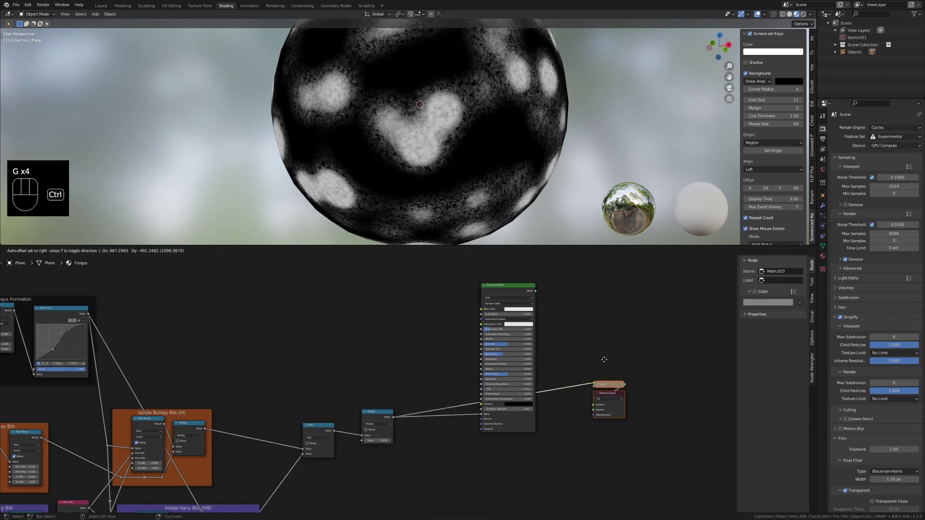
{"action": "left_click", "coordinate": [582, 283]}
{"action": "left_click", "coordinate": [513, 295]}
{"action": "key", "text": "g"}
{"action": "left_click", "coordinate": [496, 429]}
{"action": "middle_click_drag", "start_coordinate": [496, 429], "coordinate": [496, 338]}
{"action": "key", "text": "ctrl+s"}
{"action": "key", "text": "ctrl+s"}
{"action": "scroll", "coordinate": [419, 351], "scroll_direction": "up", "scroll_amount": 2}
{"action": "middle_click_drag", "start_coordinate": [419, 352], "coordinate": [390, 379]}
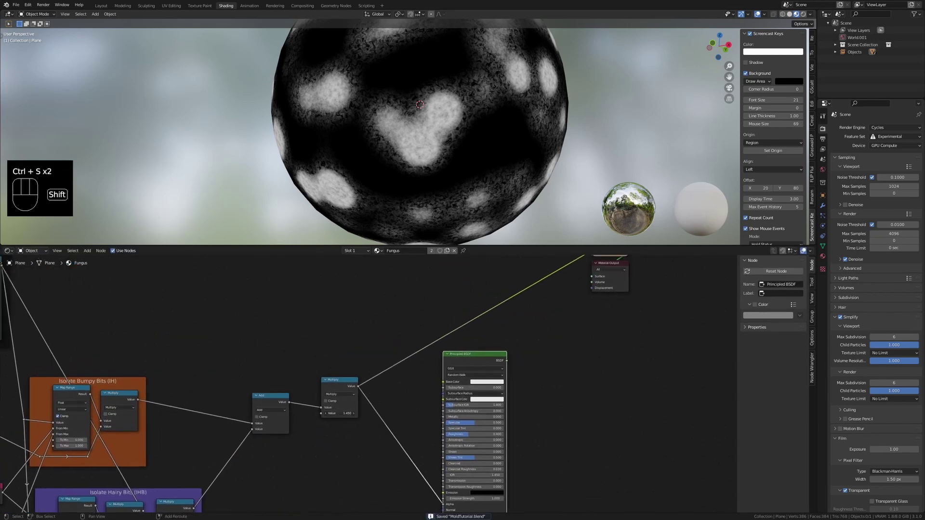
- Enable Clamp on the final Multiply node, set its value to 1.6, and save
{"action": "left_click_drag", "start_coordinate": [338, 414], "coordinate": [347, 414], "text": "shift"}
{"action": "left_click_drag", "start_coordinate": [338, 380], "coordinate": [334, 381]}
{"action": "left_click", "coordinate": [321, 403]}
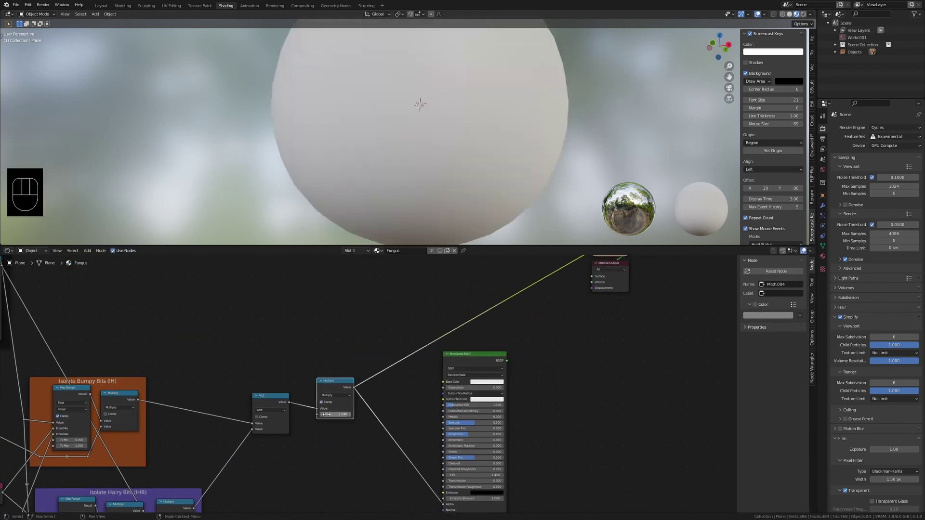
{"action": "type", "text": "1.6"}
{"action": "key", "text": "Return"}
{"action": "left_click", "coordinate": [390, 455]}
{"action": "key", "text": "ctrl+s"}
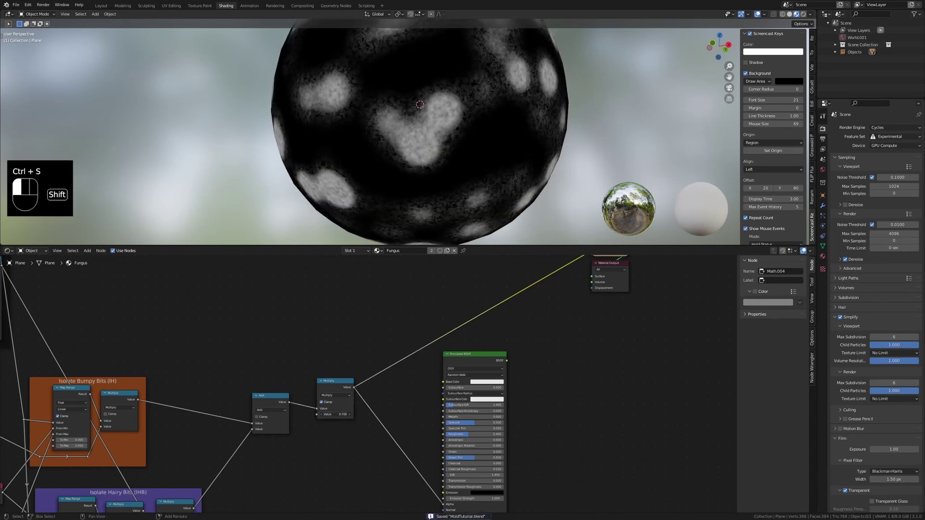
- Add a ColorRamp before the Principled BSDF, feed the clamped Multiply output into its Fac, and preview it
{"action": "middle_click_drag", "start_coordinate": [431, 353], "coordinate": [420, 363]}
{"action": "left_click", "coordinate": [448, 365]}
{"action": "key", "text": "g"}
{"action": "left_click", "coordinate": [553, 364]}
{"action": "key", "text": "shift+a"}
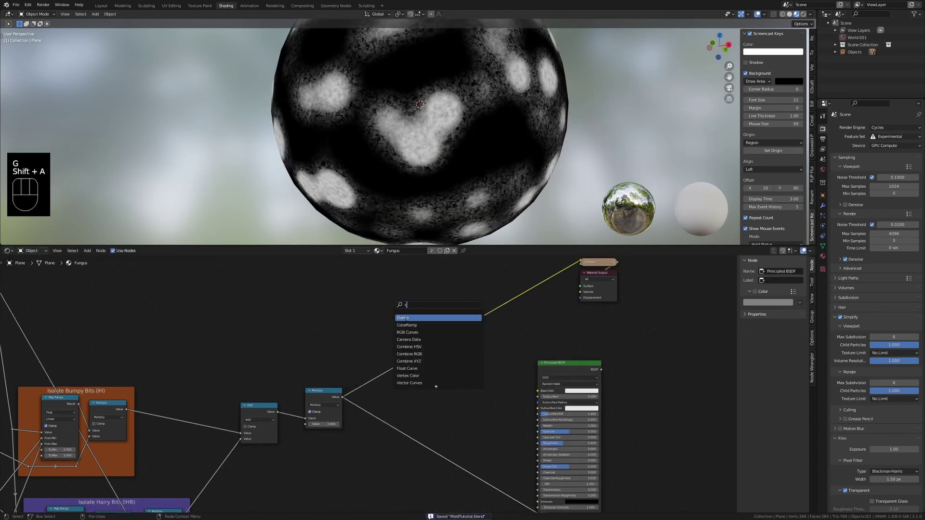
{"action": "left_click", "coordinate": [411, 325]}
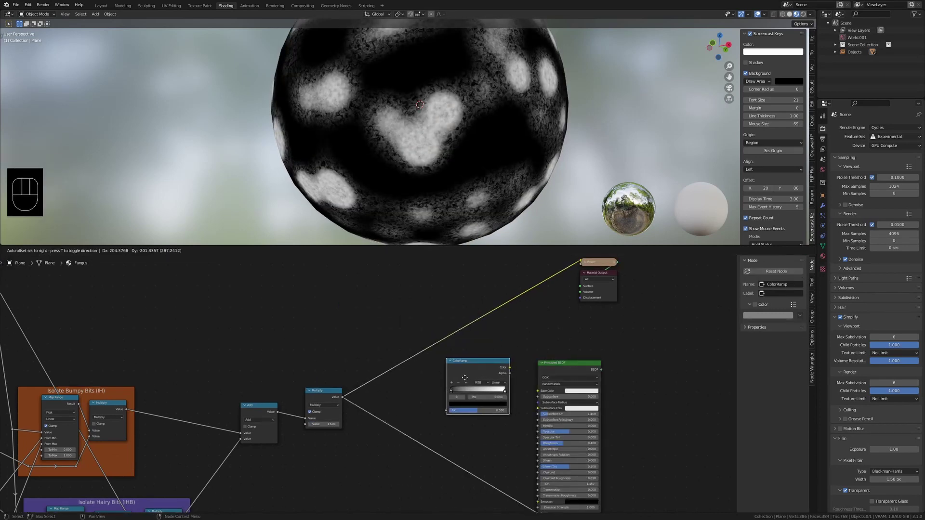
{"action": "left_click_drag", "start_coordinate": [343, 398], "coordinate": [447, 411]}
{"action": "left_click", "coordinate": [461, 375], "text": "ctrl+shift"}
{"action": "left_click", "coordinate": [414, 377]}
- Change the ColorRamp's first stop from black to a mid grey
{"action": "middle_click_drag", "start_coordinate": [430, 403], "coordinate": [460, 413]}
{"action": "scroll", "coordinate": [460, 413], "scroll_direction": "up", "scroll_amount": 5}
{"action": "middle_click_drag", "start_coordinate": [461, 365], "coordinate": [364, 355]}
{"action": "scroll", "coordinate": [410, 368], "scroll_direction": "up", "scroll_amount": 3}
{"action": "left_click", "coordinate": [426, 400]}
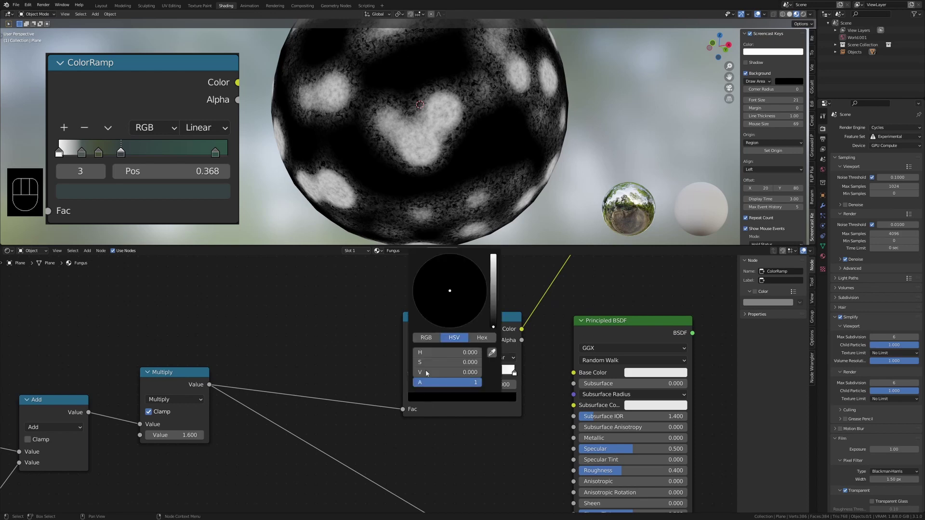
{"action": "left_click_drag", "start_coordinate": [425, 372], "coordinate": [437, 372]}
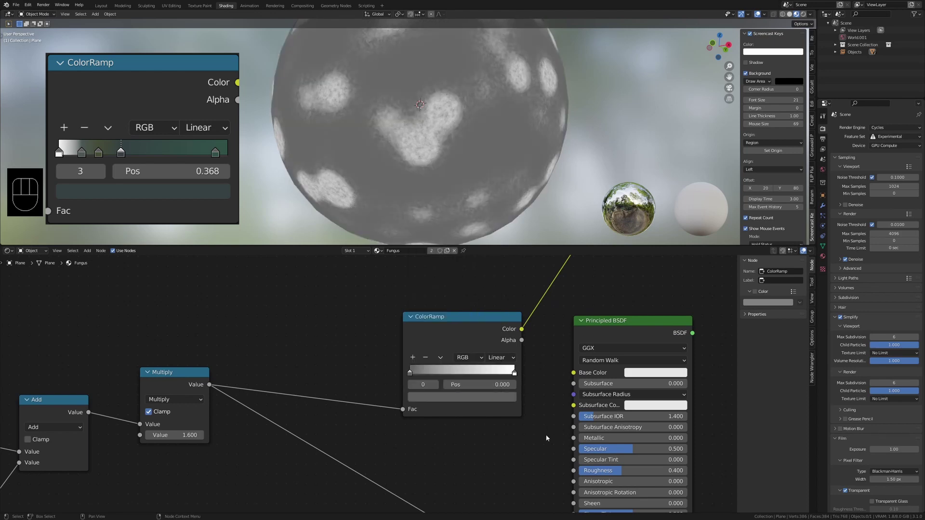
- Connect the ColorRamp's Color output to the Principled BSDF's Base Color and preview the shader
{"action": "scroll", "coordinate": [545, 434], "scroll_direction": "down", "scroll_amount": 5}
{"action": "left_click", "coordinate": [452, 359]}
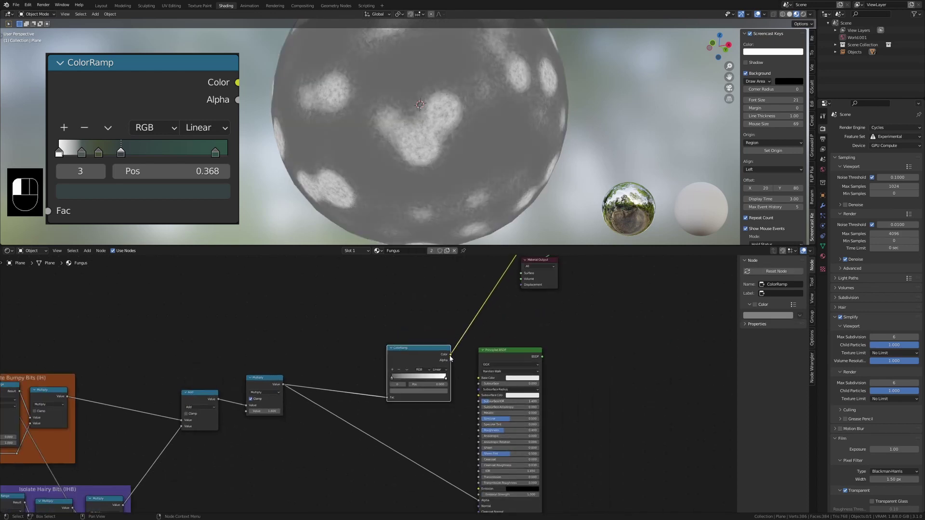
{"action": "left_click", "coordinate": [503, 355], "text": "ctrl+shift"}
{"action": "scroll", "coordinate": [506, 359], "scroll_direction": "up", "scroll_amount": 9}
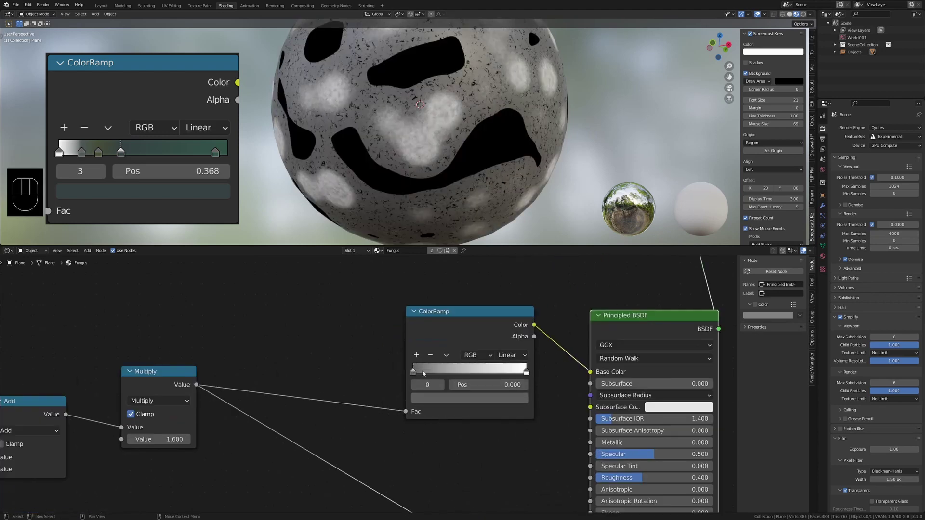
- Recolor the ColorRamp's end stop to a dark green
{"action": "left_click", "coordinate": [527, 376]}
{"action": "left_click", "coordinate": [523, 396]}
{"action": "left_click", "coordinate": [531, 375]}
{"action": "left_click", "coordinate": [520, 397]}
{"action": "left_click_drag", "start_coordinate": [457, 283], "coordinate": [428, 274]}
{"action": "left_click_drag", "start_coordinate": [503, 245], "coordinate": [504, 298]}
{"action": "left_click_drag", "start_coordinate": [428, 274], "coordinate": [437, 270]}
- Move the green stop near the start of the ColorRamp, add another stop, and lighten the first stop's grey
{"action": "left_click_drag", "start_coordinate": [527, 373], "coordinate": [429, 374]}
{"action": "left_click", "coordinate": [417, 356]}
{"action": "left_click", "coordinate": [413, 373]}
{"action": "left_click", "coordinate": [436, 401]}
{"action": "left_click_drag", "start_coordinate": [504, 296], "coordinate": [503, 276]}
- Switch the viewport to Rendered shading and set the Principled BSDF's Roughness to 1.000
{"action": "left_click", "coordinate": [804, 14]}
{"action": "scroll", "coordinate": [429, 182], "scroll_direction": "down", "scroll_amount": 2}
{"action": "scroll", "coordinate": [530, 385], "scroll_direction": "down", "scroll_amount": 1}
{"action": "left_click_drag", "start_coordinate": [544, 423], "coordinate": [608, 423]}
{"action": "scroll", "coordinate": [429, 159], "scroll_direction": "up", "scroll_amount": 3}
{"action": "scroll", "coordinate": [369, 371], "scroll_direction": "up", "scroll_amount": 3}
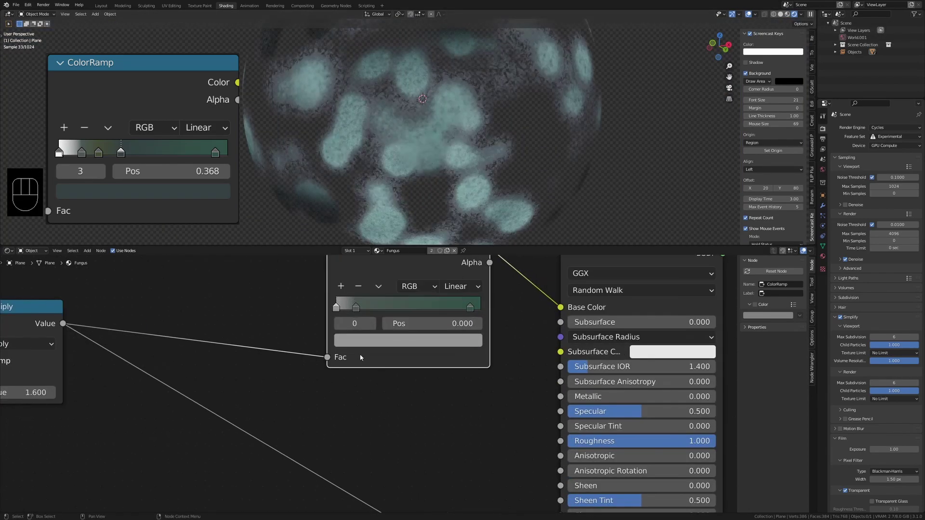
- Brighten the ColorRamp's first stop at position 0.000 to near white, and save
{"action": "left_click", "coordinate": [355, 341]}
{"action": "left_click_drag", "start_coordinate": [441, 217], "coordinate": [442, 185]}
{"action": "left_click", "coordinate": [475, 377]}
{"action": "key", "text": "ctrl+s"}
- Add an olive green stop to the ColorRamp at position 0.236, and save
{"action": "scroll", "coordinate": [371, 382], "scroll_direction": "down", "scroll_amount": 4}
{"action": "left_click", "coordinate": [359, 328]}
{"action": "left_click", "coordinate": [391, 352]}
{"action": "mouse_move", "coordinate": [429, 260]}
{"action": "left_mouse_down"}
{"action": "mouse_move", "coordinate": [428, 220]}
{"action": "mouse_move", "coordinate": [429, 261]}
{"action": "left_mouse_up"}
{"action": "left_click_drag", "start_coordinate": [377, 240], "coordinate": [384, 242]}
{"action": "key", "text": "ctrl+s"}
- Raise the Age value to 0.920 to spread the fungus over the sphere
{"action": "scroll", "coordinate": [383, 435], "scroll_direction": "down", "scroll_amount": 10}
{"action": "middle_click_drag", "start_coordinate": [270, 385], "coordinate": [579, 352]}
{"action": "scroll", "coordinate": [415, 154], "scroll_direction": "down", "scroll_amount": 2}
{"action": "scroll", "coordinate": [345, 354], "scroll_direction": "up", "scroll_amount": 8}
{"action": "middle_click_drag", "start_coordinate": [376, 370], "coordinate": [378, 409]}
{"action": "mouse_move", "coordinate": [359, 347]}
{"action": "left_mouse_down", "text": "shift"}
{"action": "mouse_move", "coordinate": [408, 347]}
{"action": "mouse_move", "coordinate": [369, 347]}
{"action": "left_mouse_up", "text": "shift"}
{"action": "scroll", "coordinate": [690, 467], "scroll_direction": "down", "scroll_amount": 7}
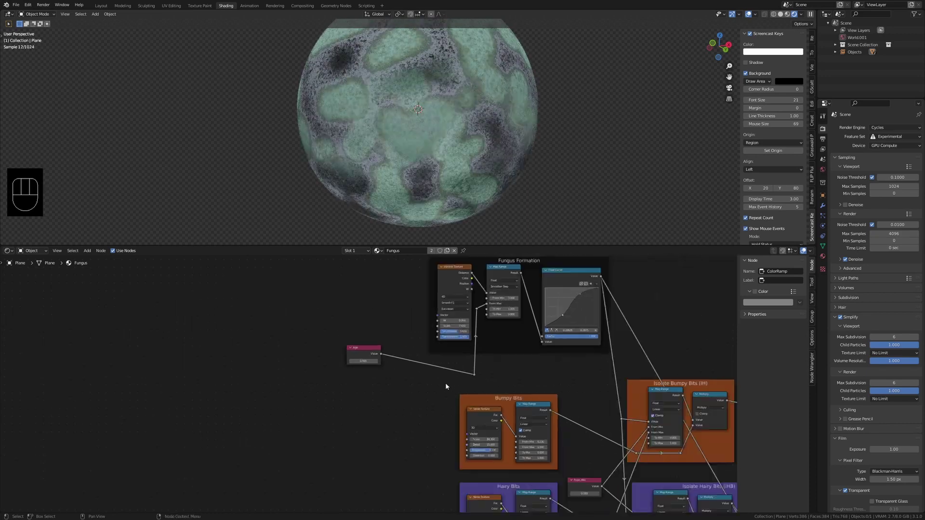
{"action": "scroll", "coordinate": [498, 409], "scroll_direction": "up", "scroll_amount": 5}
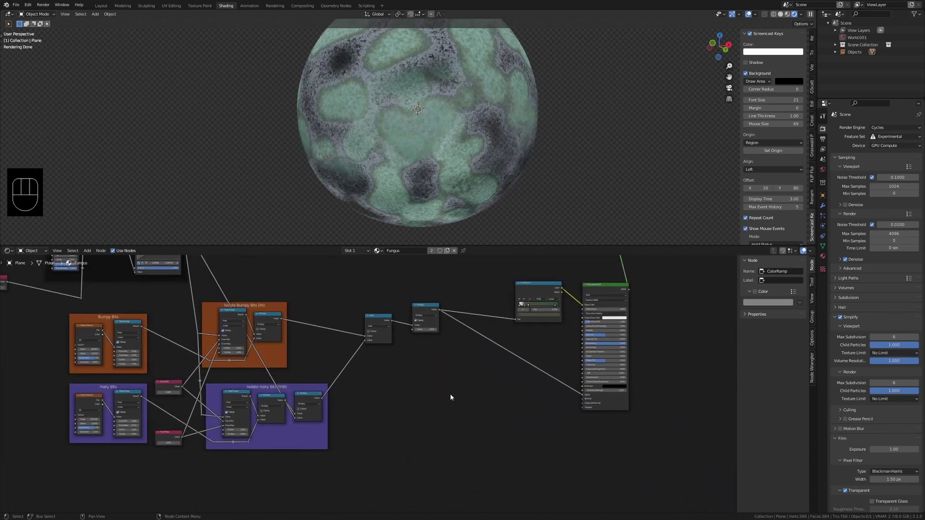
- Duplicate the clamped Multiply node, insert the copy on the link to Alpha, and change its operation to Greater Than
{"action": "key", "text": "shift+d"}
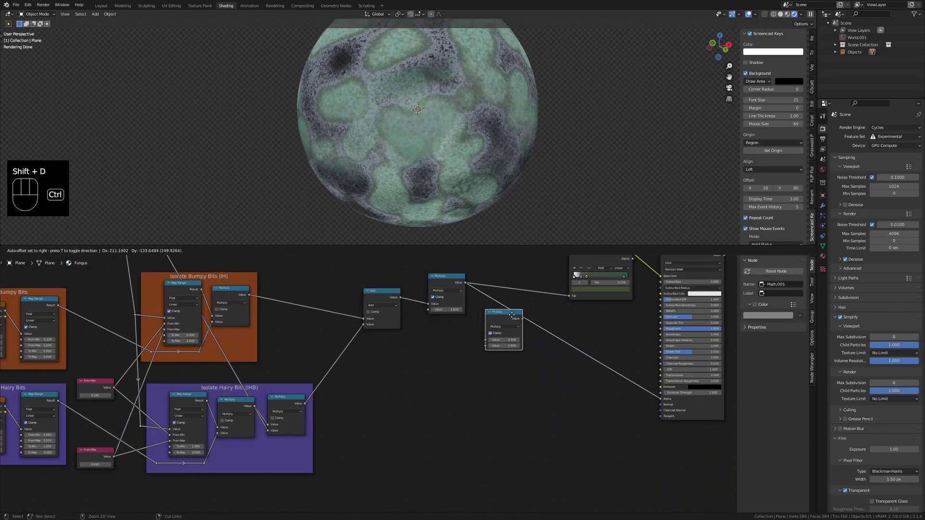
{"action": "left_click", "coordinate": [515, 341]}
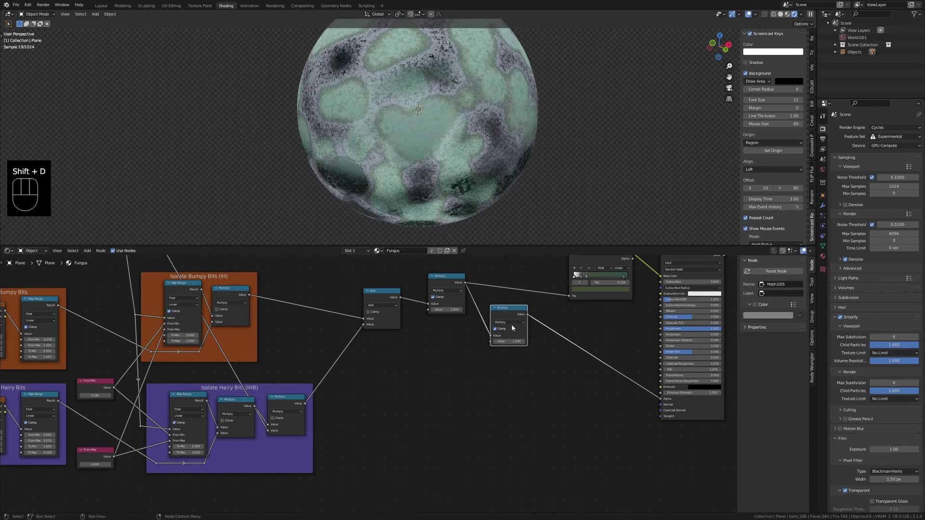
{"action": "left_click", "coordinate": [511, 324]}
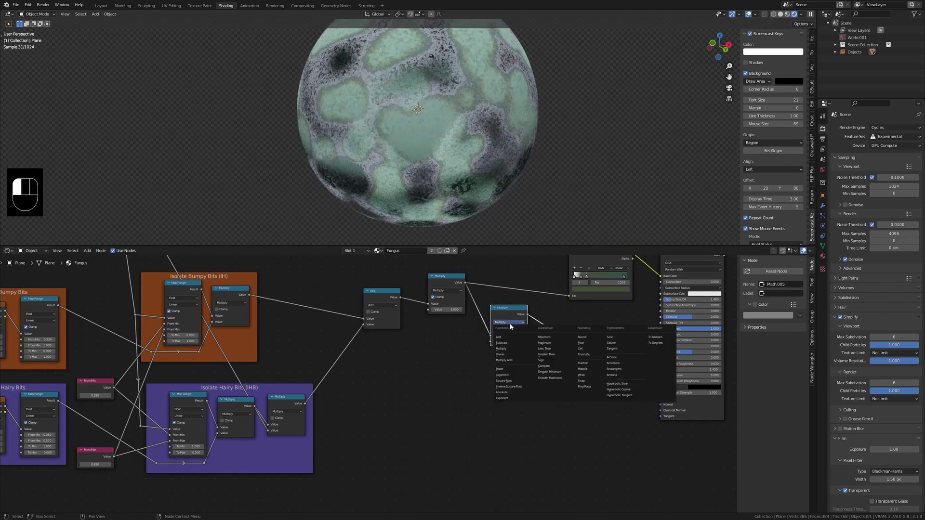
{"action": "left_click", "coordinate": [541, 356]}
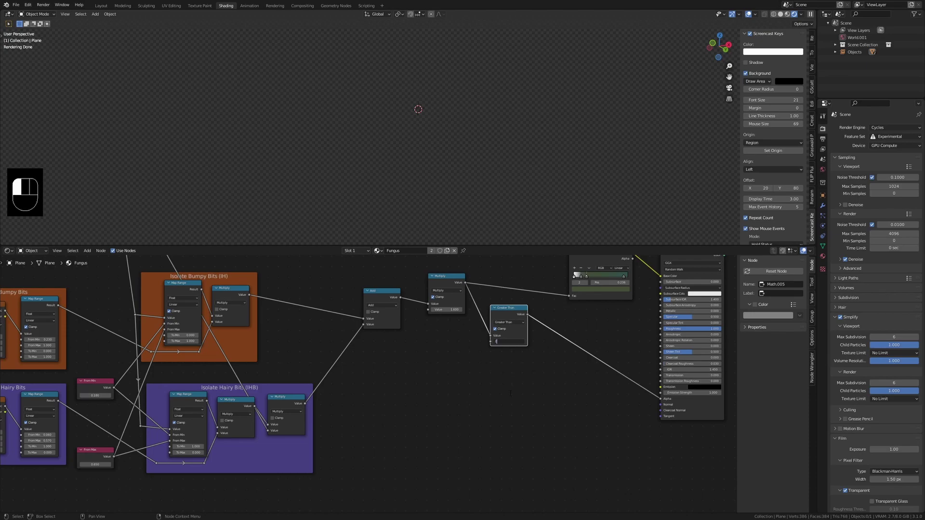
- Set the Greater Than node's Threshold to 0.050, and save
{"action": "key", "text": "Return"}
{"action": "scroll", "coordinate": [506, 367], "scroll_direction": "up", "scroll_amount": 4}
{"action": "middle_click_drag", "start_coordinate": [588, 382], "coordinate": [499, 422]}
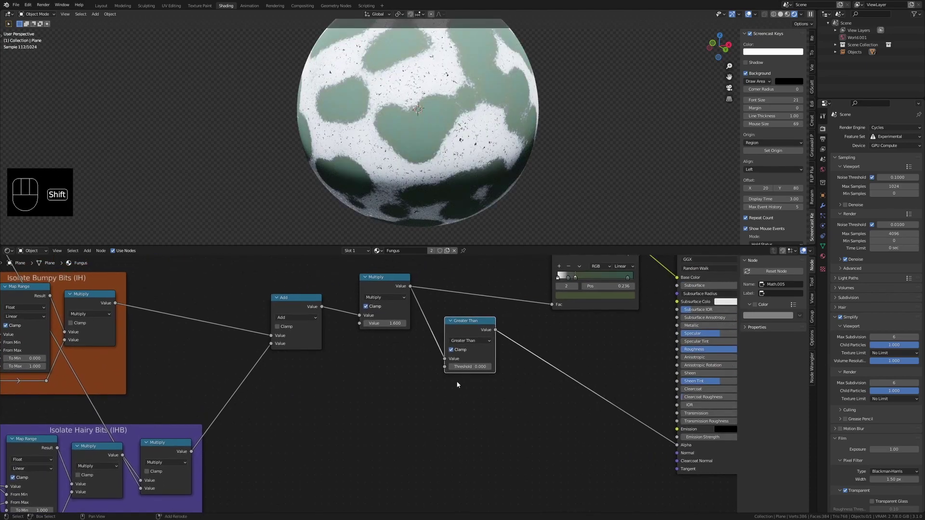
{"action": "left_click_drag", "start_coordinate": [461, 367], "coordinate": [486, 367], "text": "shift"}
{"action": "key", "text": "ctrl+s"}
{"action": "scroll", "coordinate": [444, 394], "scroll_direction": "down", "scroll_amount": 1}
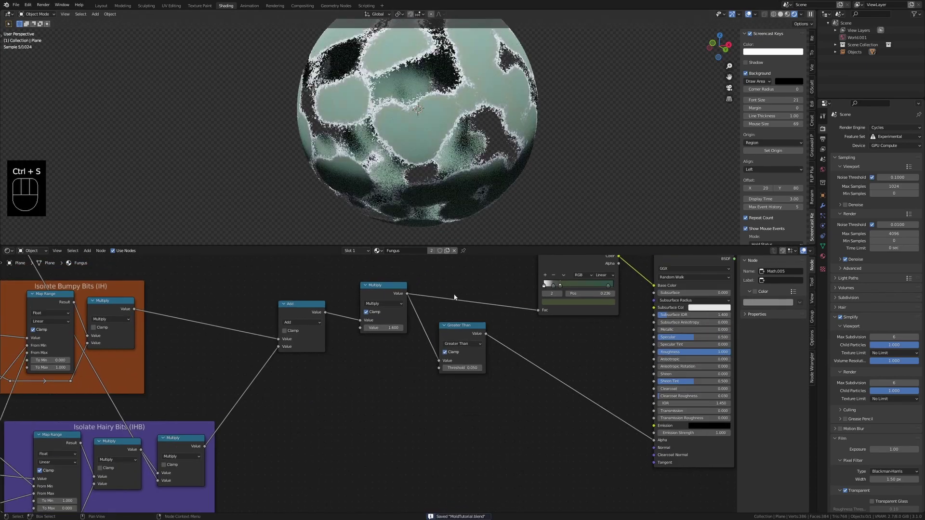
- Move the Multiply and Add nodes closer to the Greater Than node
{"action": "left_click", "coordinate": [383, 293]}
{"action": "key", "text": "g"}
{"action": "left_click", "coordinate": [376, 306]}
{"action": "left_click_drag", "start_coordinate": [297, 304], "coordinate": [309, 298]}
- Group the Add, Multiply and Greater Than nodes in a frame labelled "Color and Alpha", and save
{"action": "left_click_drag", "start_coordinate": [472, 410], "coordinate": [296, 281]}
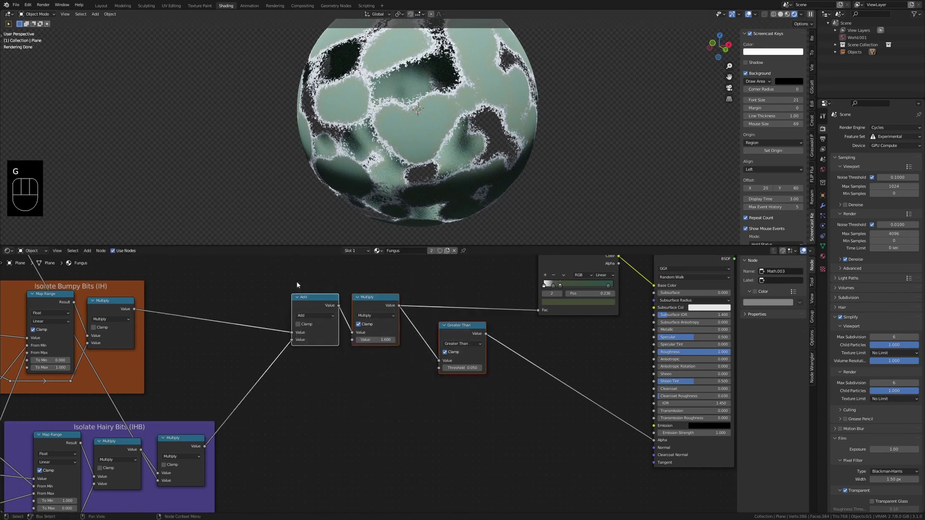
{"action": "key", "text": "ctrl+j"}
{"action": "left_click", "coordinate": [781, 280]}
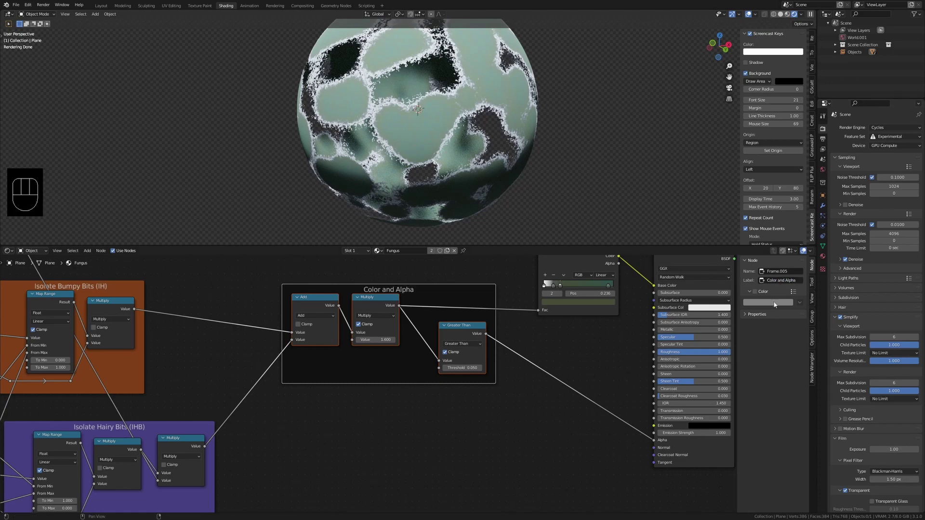
{"action": "left_click", "coordinate": [395, 402]}
{"action": "scroll", "coordinate": [368, 381], "scroll_direction": "down", "scroll_amount": 6}
{"action": "key", "text": "ctrl+s"}
- Switch the viewport back to Material Preview shading and save the file
{"action": "middle_click_drag", "start_coordinate": [308, 279], "coordinate": [372, 260]}
{"action": "scroll", "coordinate": [408, 132], "scroll_direction": "up", "scroll_amount": 3}
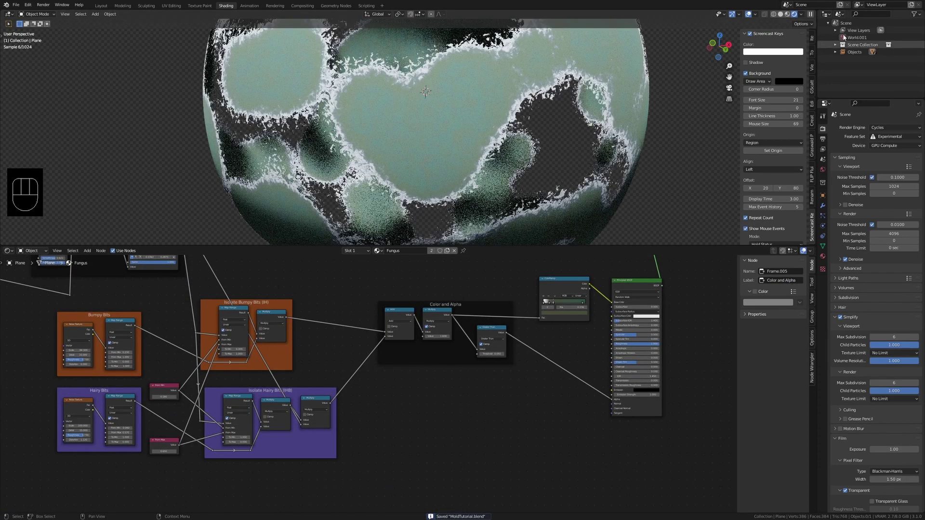
{"action": "left_click", "coordinate": [787, 13]}
{"action": "scroll", "coordinate": [433, 135], "scroll_direction": "up", "scroll_amount": 4}
{"action": "scroll", "coordinate": [551, 337], "scroll_direction": "up", "scroll_amount": 8}
{"action": "middle_click_drag", "start_coordinate": [551, 338], "coordinate": [425, 429]}
{"action": "left_click", "coordinate": [434, 289]}
{"action": "scroll", "coordinate": [363, 388], "scroll_direction": "down", "scroll_amount": 8}
{"action": "key", "text": "ctrl+s"}
- Add Texture Coordinate and Mapping nodes to the Fungus Formation Voronoi Texture, driving the Mapping from the Object output
{"action": "middle_click_drag", "start_coordinate": [218, 356], "coordinate": [675, 376]}
{"action": "scroll", "coordinate": [509, 140], "scroll_direction": "down", "scroll_amount": 7}
{"action": "left_click_drag", "start_coordinate": [482, 245], "coordinate": [482, 171]}
{"action": "scroll", "coordinate": [414, 290], "scroll_direction": "up", "scroll_amount": 2}
{"action": "left_click", "coordinate": [341, 241]}
{"action": "key", "text": "ctrl+t"}
{"action": "left_click_drag", "start_coordinate": [686, 223], "coordinate": [167, 203]}
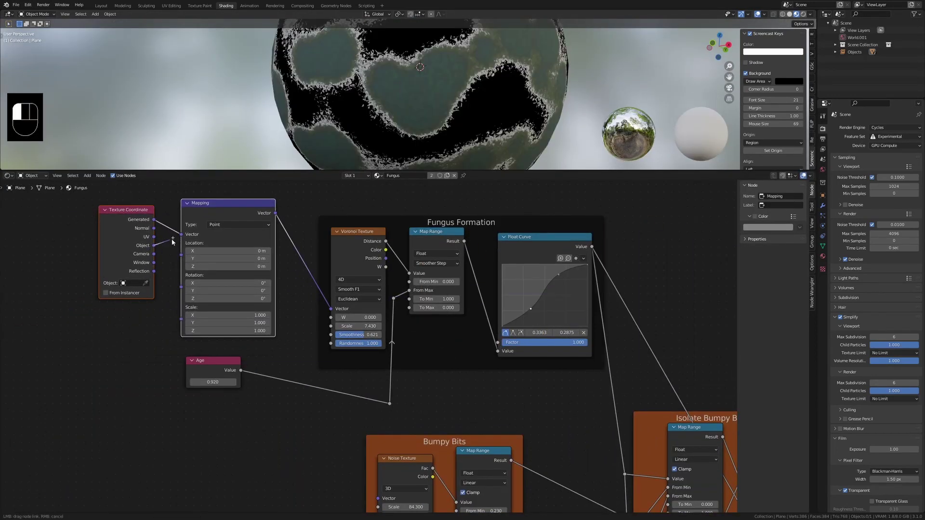
{"action": "left_click_drag", "start_coordinate": [174, 242], "coordinate": [180, 234]}
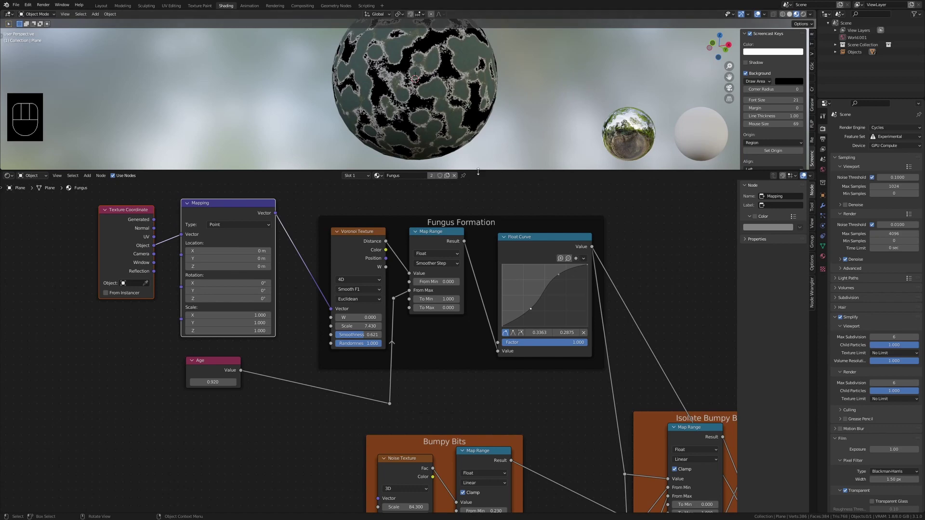
- Enlarge the 3D viewport, unhide all objects, and hide the sphere so only the plane remains
{"action": "left_click_drag", "start_coordinate": [478, 172], "coordinate": [474, 300]}
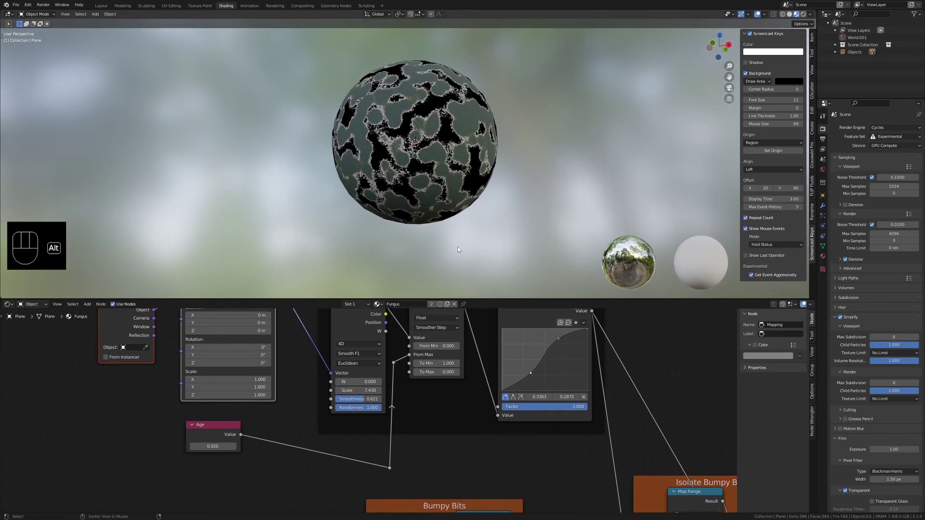
{"action": "key", "text": "alt+h"}
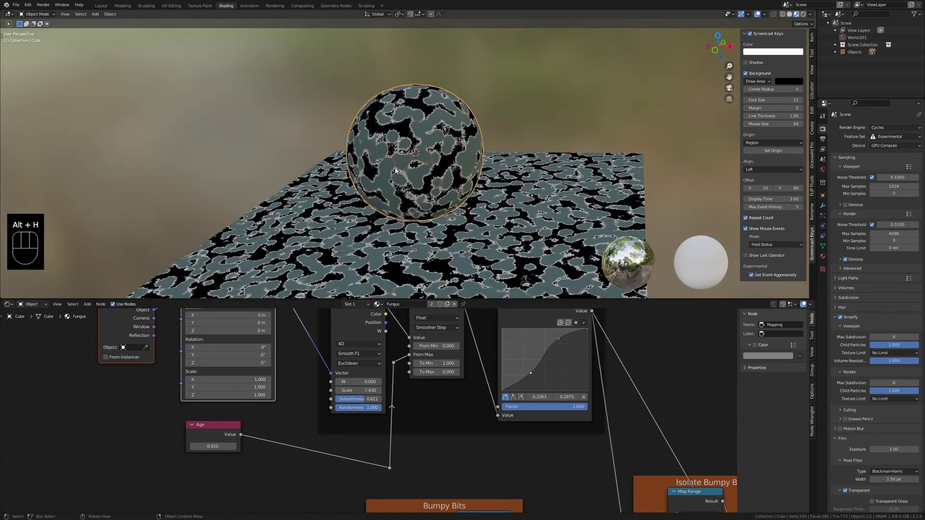
{"action": "key", "text": "h"}
- Add a Value node labelled "Scale" to drive the Mapping node's Scale, set it to 0.380, and save
{"action": "middle_click_drag", "start_coordinate": [158, 409], "coordinate": [108, 469]}
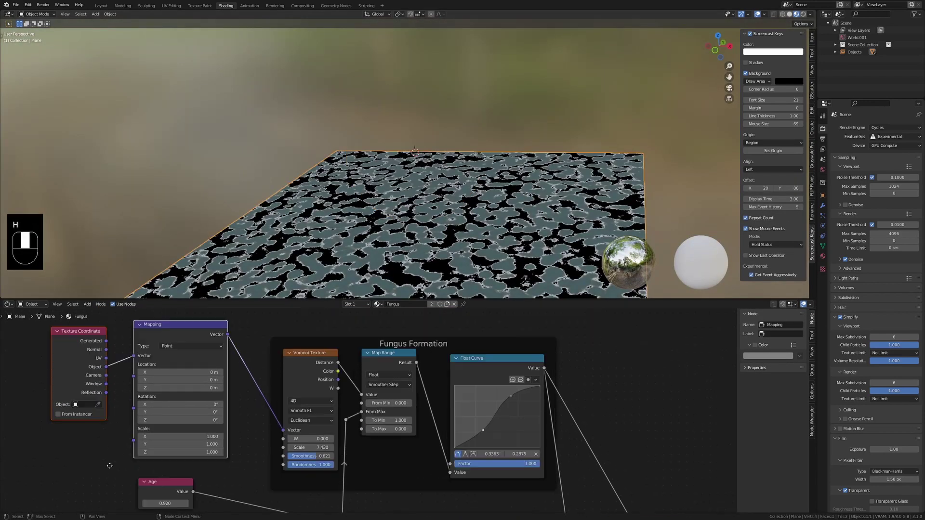
{"action": "scroll", "coordinate": [88, 450], "scroll_direction": "down", "scroll_amount": 1}
{"action": "key", "text": "shift+a"}
{"action": "mouse_move", "coordinate": [36, 392]}
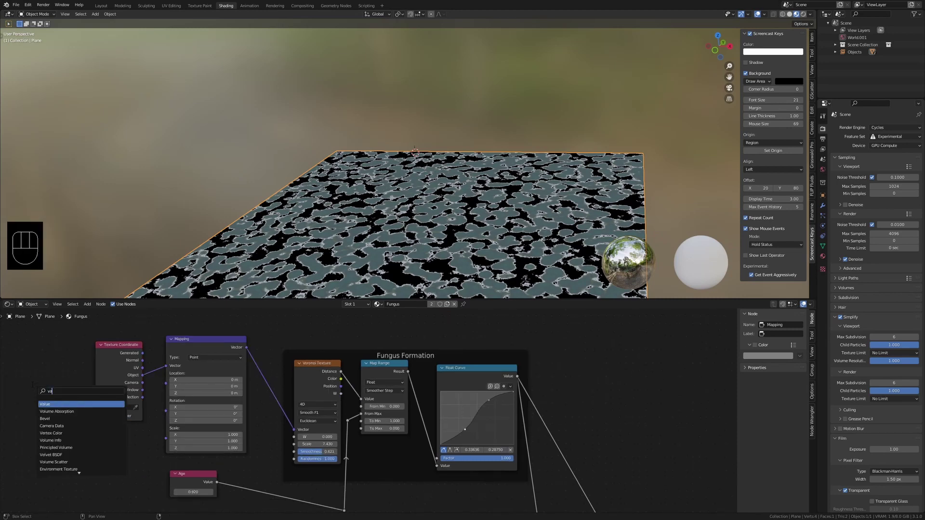
{"action": "type", "text": "va"}
{"action": "key", "text": "Return"}
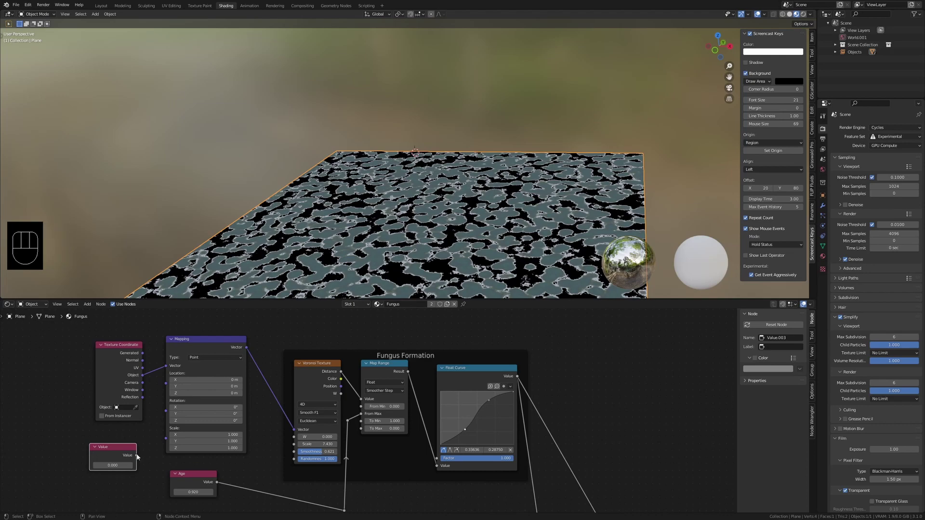
{"action": "left_click_drag", "start_coordinate": [165, 442], "coordinate": [166, 440]}
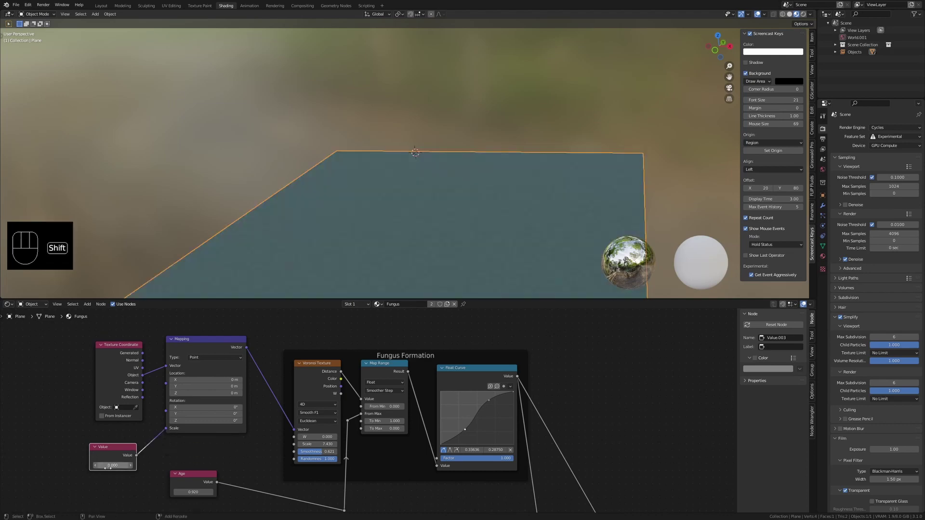
{"action": "left_click_drag", "start_coordinate": [107, 467], "coordinate": [217, 466]}
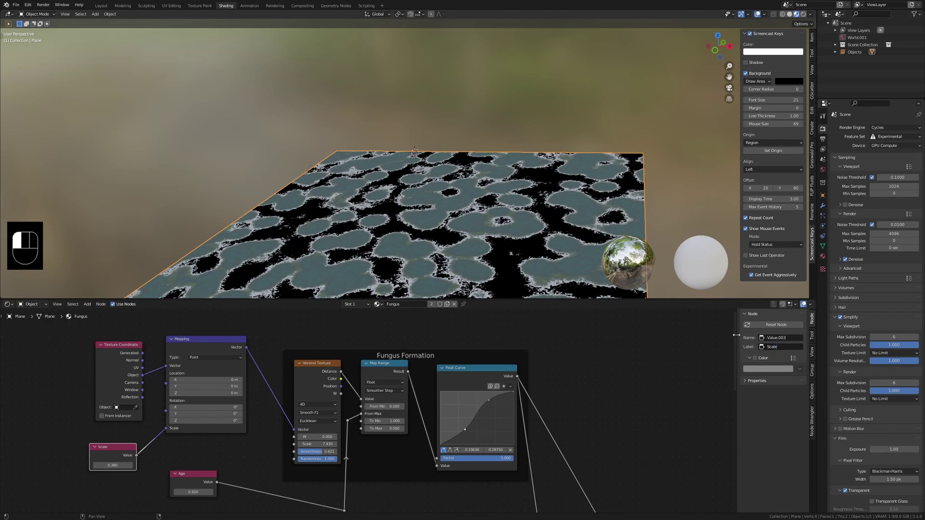
{"action": "key", "text": "ctrl+s"}
- Feed the Mapping vector into the Bumpy Bits and Hairy Bits Noise Textures, set the Scale value to 0.540, and save
{"action": "scroll", "coordinate": [640, 357], "scroll_direction": "down", "scroll_amount": 2}
{"action": "left_click_drag", "start_coordinate": [223, 300], "coordinate": [223, 198]}
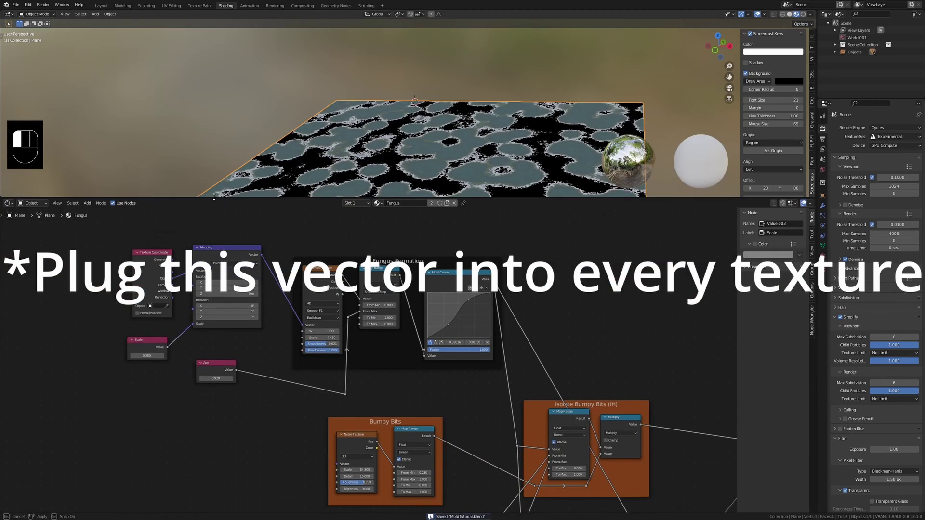
{"action": "middle_click_drag", "start_coordinate": [309, 167], "coordinate": [301, 99], "text": "shift"}
{"action": "scroll", "coordinate": [289, 293], "scroll_direction": "down", "scroll_amount": 2}
{"action": "key", "text": "ctrl+s"}
{"action": "scroll", "coordinate": [313, 472], "scroll_direction": "up", "scroll_amount": 1}
{"action": "left_click_drag", "start_coordinate": [171, 296], "coordinate": [181, 296], "text": "shift"}
{"action": "key", "text": "ctrl+s"}
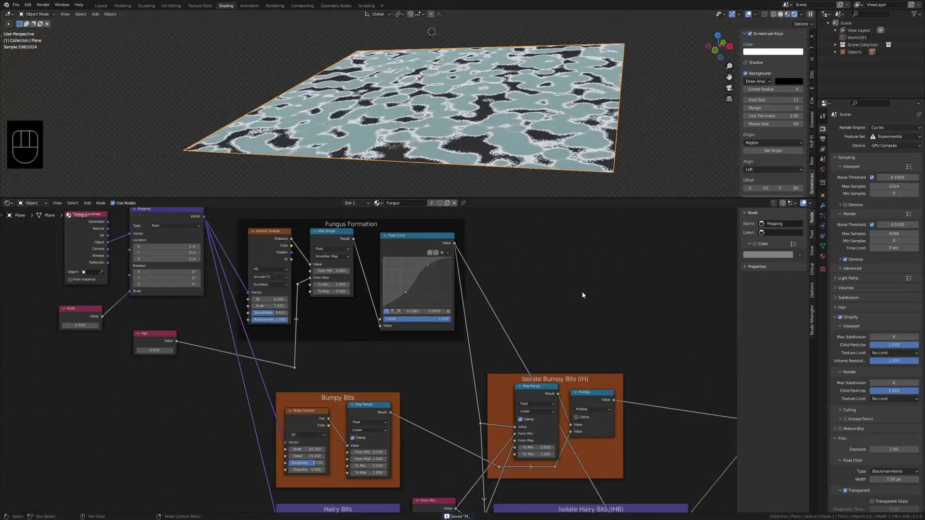
- Maximize the node editor and tidy the links around the isolate frames with reroute points
{"action": "scroll", "coordinate": [582, 291], "scroll_direction": "down", "scroll_amount": 2}
{"action": "key", "text": "ctrl+space"}
{"action": "scroll", "coordinate": [386, 309], "scroll_direction": "up", "scroll_amount": 2}
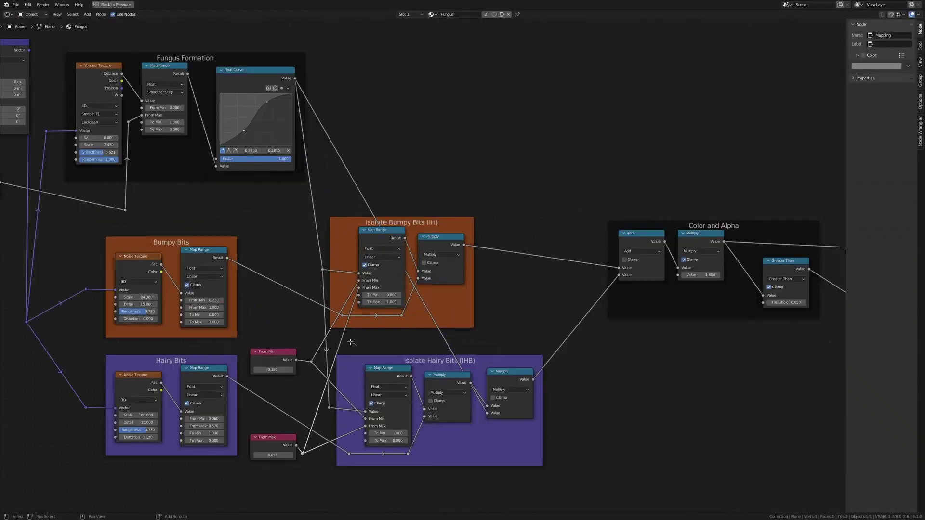
{"action": "right_click_drag", "start_coordinate": [351, 342], "coordinate": [334, 340], "text": "shift"}
{"action": "scroll", "coordinate": [351, 342], "scroll_direction": "up", "scroll_amount": 4}
{"action": "scroll", "coordinate": [289, 308], "scroll_direction": "up", "scroll_amount": 4}
{"action": "scroll", "coordinate": [290, 308], "scroll_direction": "down", "scroll_amount": 4}
{"action": "middle_click_drag", "start_coordinate": [261, 337], "coordinate": [369, 220]}
{"action": "left_click_drag", "start_coordinate": [338, 448], "coordinate": [331, 464], "text": "ctrl"}
{"action": "key", "text": "ctrl+space"}
- Add a Bump node below the Color and Alpha frame and connect it to the Principled BSDF's Normal input
{"action": "key", "text": "shift+a"}
{"action": "type", "text": "bump"}
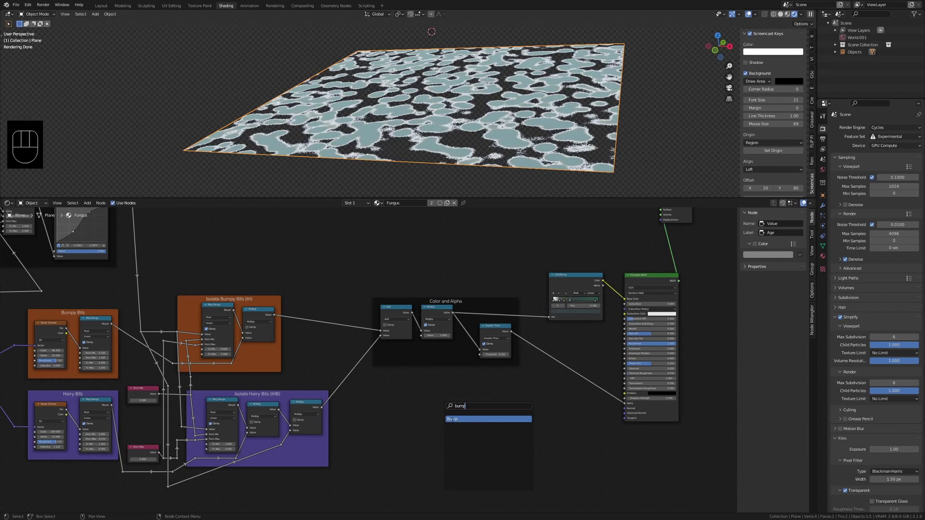
{"action": "key", "text": "Return"}
{"action": "left_click", "coordinate": [528, 409], "text": "ctrl"}
{"action": "middle_click_drag", "start_coordinate": [574, 425], "coordinate": [440, 413]}
{"action": "scroll", "coordinate": [429, 409], "scroll_direction": "up", "scroll_amount": 8}
{"action": "middle_click_drag", "start_coordinate": [515, 440], "coordinate": [370, 409]}
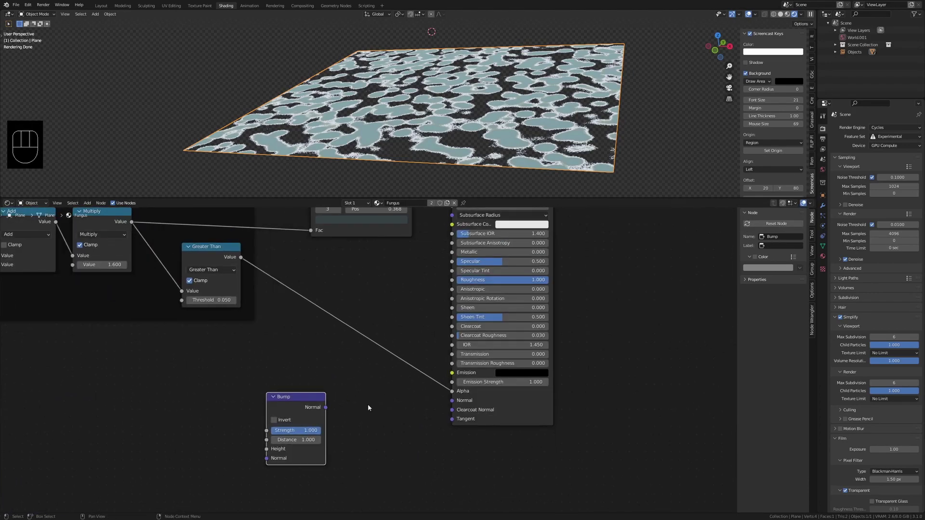
{"action": "left_click_drag", "start_coordinate": [432, 414], "coordinate": [453, 401]}
- Drive the Bump height from the Isolate Bumpy Bits Multiply, set its Strength to 0.625, and save
{"action": "scroll", "coordinate": [369, 361], "scroll_direction": "down", "scroll_amount": 8}
{"action": "middle_click_drag", "start_coordinate": [178, 380], "coordinate": [380, 333]}
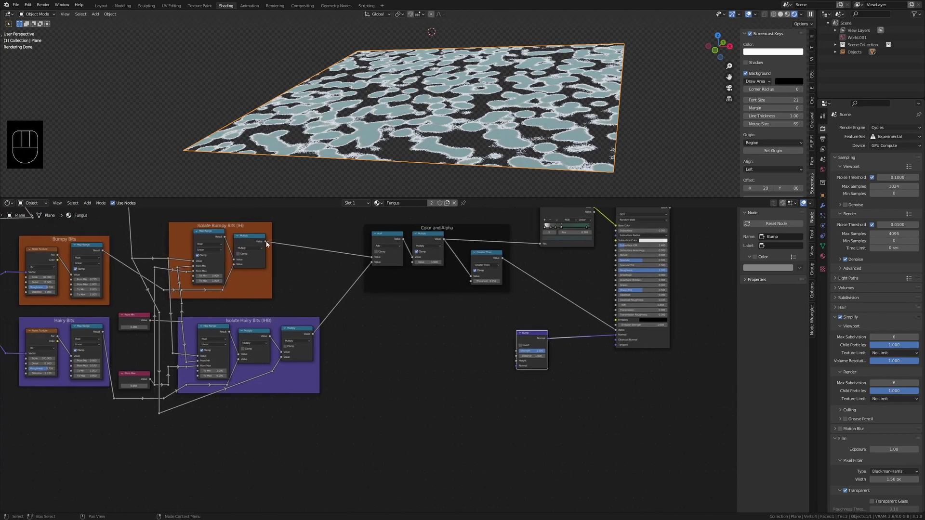
{"action": "left_click_drag", "start_coordinate": [521, 363], "coordinate": [524, 352]}
{"action": "scroll", "coordinate": [544, 130], "scroll_direction": "up", "scroll_amount": 6}
{"action": "left_click", "coordinate": [788, 15]}
{"action": "key", "text": "ctrl+s"}
{"action": "scroll", "coordinate": [536, 174], "scroll_direction": "down", "scroll_amount": 3}
{"action": "scroll", "coordinate": [493, 362], "scroll_direction": "up", "scroll_amount": 6}
{"action": "middle_click_drag", "start_coordinate": [494, 365], "coordinate": [327, 372]}
{"action": "key", "text": "ctrl+s"}
{"action": "scroll", "coordinate": [327, 371], "scroll_direction": "down", "scroll_amount": 3}
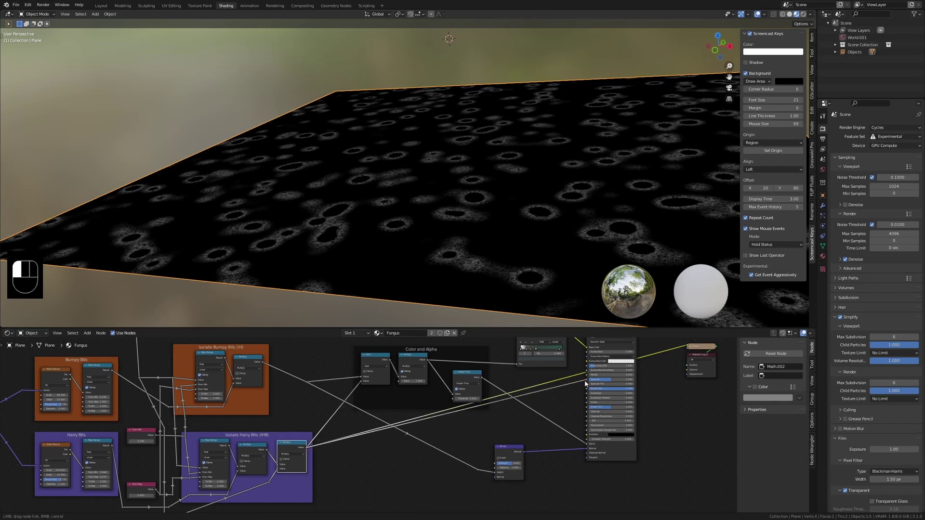
- Connect the Isolate Hairy Bits output to the Principled BSDF's Specular, restore the shader preview, and organize the links with reroutes
{"action": "left_click", "coordinate": [617, 454], "text": "ctrl+shift"}
{"action": "mouse_move", "coordinate": [322, 421]}
{"action": "right_mouse_down", "text": "shift"}
{"action": "mouse_move", "coordinate": [345, 442]}
{"action": "mouse_move", "coordinate": [346, 420]}
{"action": "right_mouse_up", "text": "shift"}
{"action": "key", "text": "g"}
{"action": "left_click", "coordinate": [355, 455]}
{"action": "key", "text": "g"}
{"action": "left_click", "coordinate": [336, 381]}
- Insert a clamped Math node set to Multiply with value 0.730 on the Specular link, and save
{"action": "key", "text": "shift+a"}
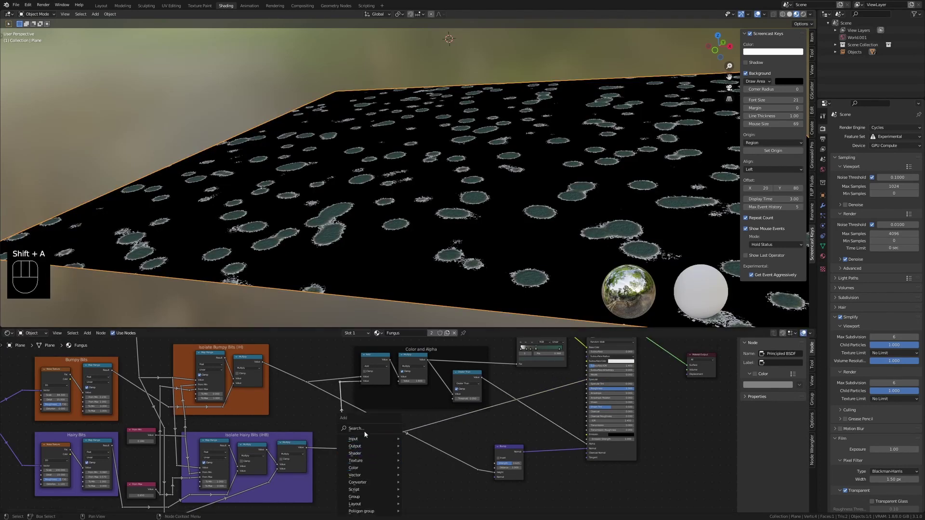
{"action": "left_click", "coordinate": [365, 431]}
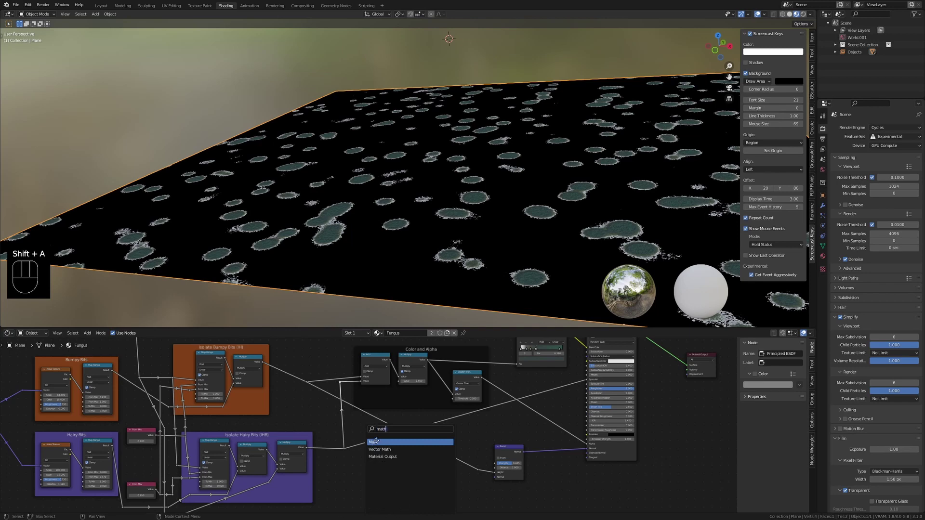
{"action": "type", "text": "math"}
{"action": "left_click", "coordinate": [376, 442]}
{"action": "left_click", "coordinate": [376, 442]}
{"action": "left_click", "coordinate": [377, 440]}
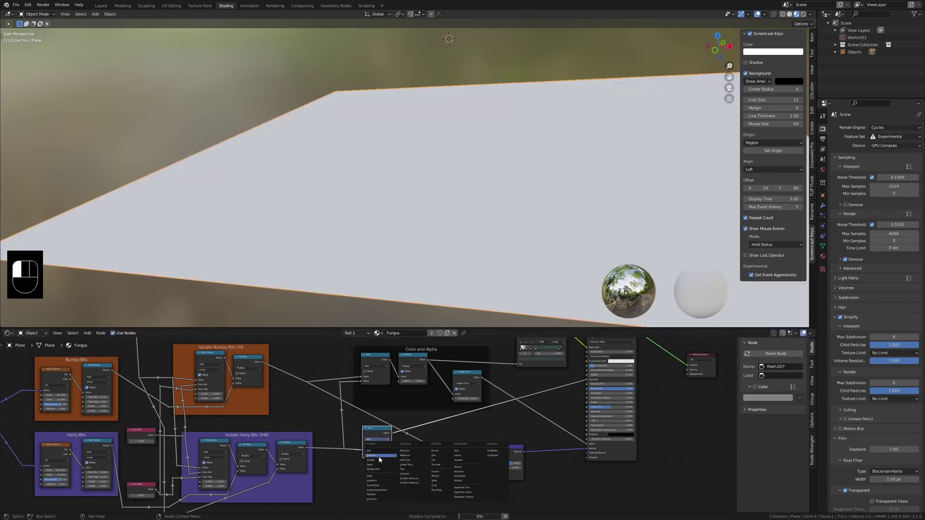
{"action": "left_click", "coordinate": [380, 461]}
{"action": "scroll", "coordinate": [380, 462], "scroll_direction": "up", "scroll_amount": 3}
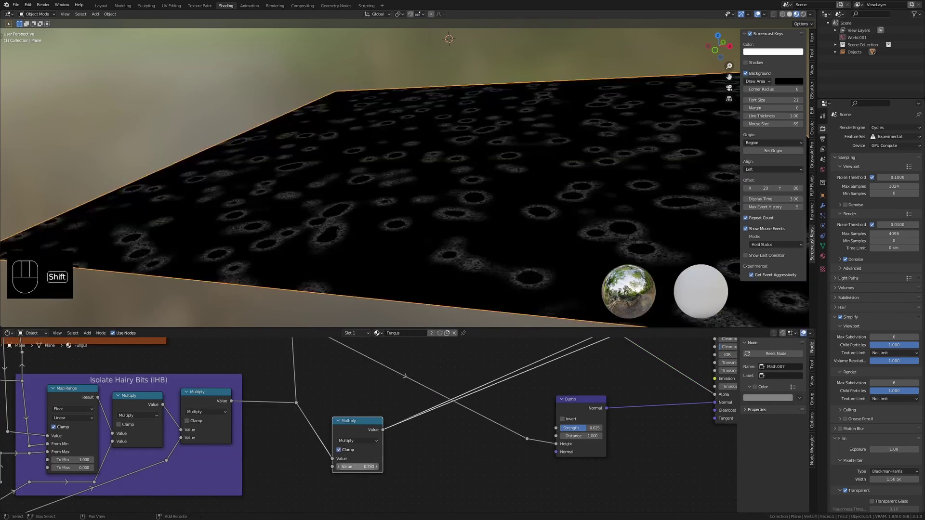
{"action": "scroll", "coordinate": [390, 449], "scroll_direction": "down", "scroll_amount": 3}
{"action": "key", "text": "ctrl+s"}
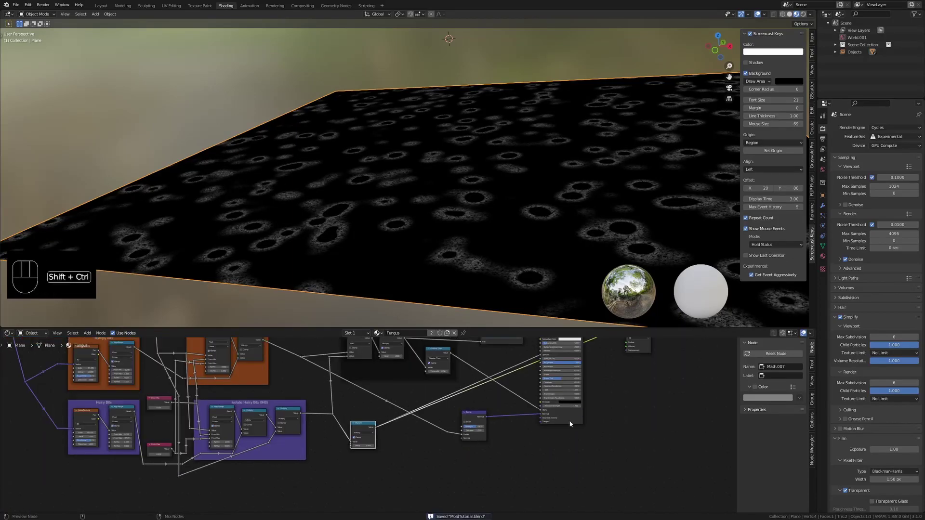
- Preview the Principled BSDF in Rendered shading, set the Specular Multiply value to 0.550, and compare with the node muted
{"action": "left_click", "coordinate": [571, 424], "text": "ctrl+shift"}
{"action": "left_click", "coordinate": [803, 14]}
{"action": "scroll", "coordinate": [417, 272], "scroll_direction": "up", "scroll_amount": 4}
{"action": "scroll", "coordinate": [418, 272], "scroll_direction": "down", "scroll_amount": 3}
{"action": "left_click", "coordinate": [384, 418]}
{"action": "scroll", "coordinate": [376, 419], "scroll_direction": "up", "scroll_amount": 4}
{"action": "key", "text": "ctrl+s"}
{"action": "left_click_drag", "start_coordinate": [359, 467], "coordinate": [313, 467], "text": "shift"}
{"action": "left_click", "coordinate": [360, 427]}
{"action": "key", "text": "m"}
{"action": "key", "text": "m"}
{"action": "scroll", "coordinate": [369, 425], "scroll_direction": "down", "scroll_amount": 4}
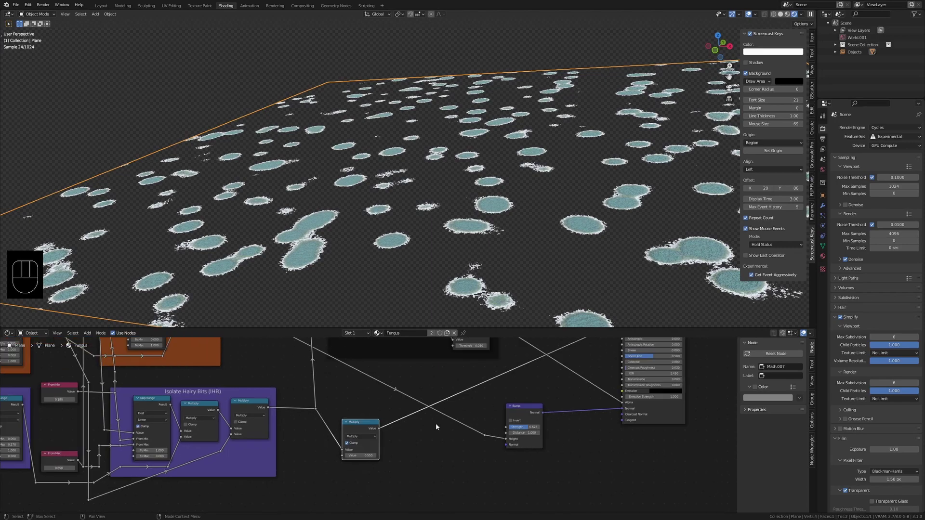
- Put the Multiply node in a frame labelled "Specular" and give the frame a custom light grey colour
{"action": "key", "text": "ctrl+j"}
{"action": "type", "text": "Specular"}
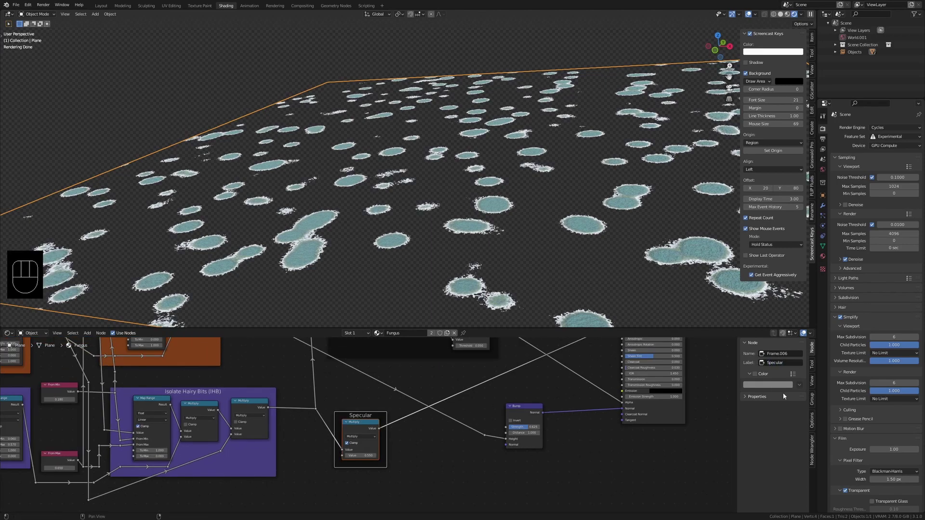
{"action": "left_click", "coordinate": [756, 374]}
{"action": "left_click", "coordinate": [667, 431]}
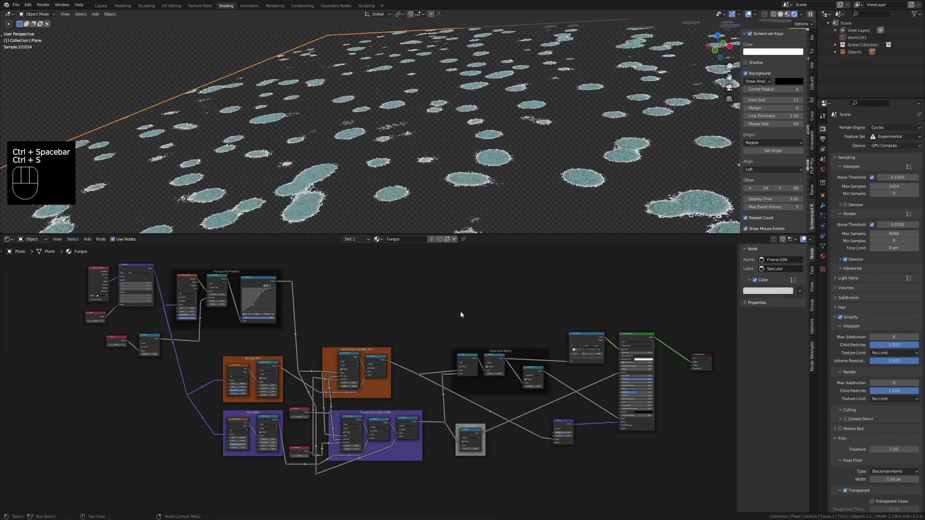
- Add a Displacement node below the Principled BSDF
{"action": "scroll", "coordinate": [380, 356], "scroll_direction": "up", "scroll_amount": 2}
{"action": "middle_click_drag", "start_coordinate": [143, 415], "coordinate": [356, 416]}
{"action": "scroll", "coordinate": [338, 386], "scroll_direction": "up", "scroll_amount": 3}
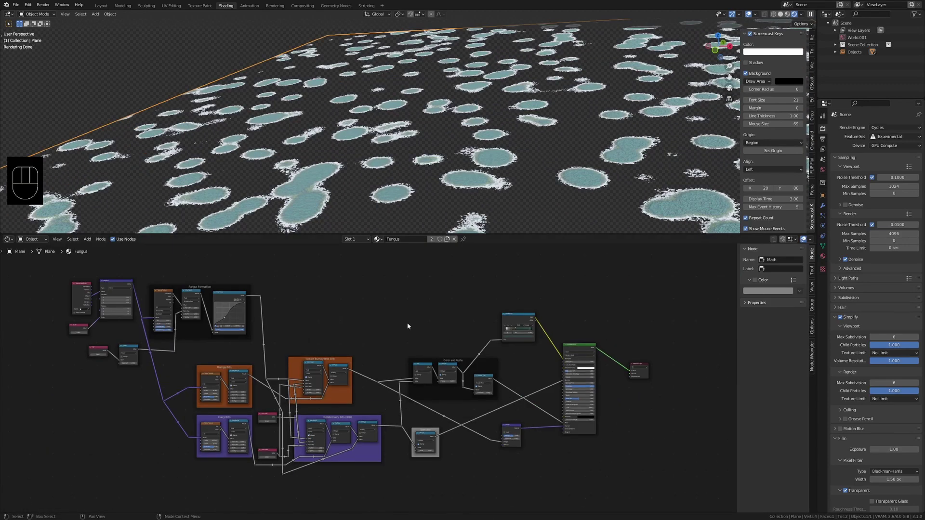
{"action": "scroll", "coordinate": [407, 326], "scroll_direction": "up", "scroll_amount": 1}
{"action": "key", "text": "shift+a"}
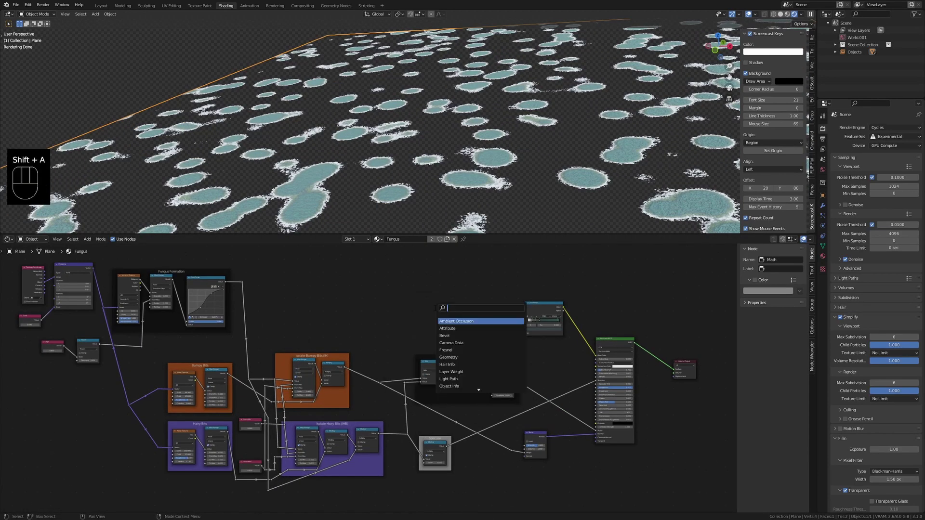
{"action": "left_click", "coordinate": [453, 321]}
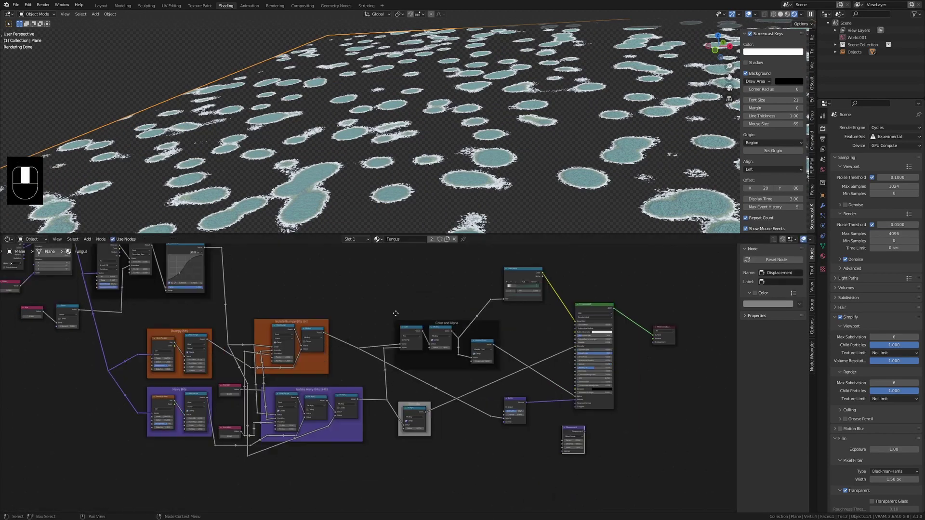
- Drive the Displacement height from the Isolate Bumpy Bits Map Range and connect its output to the Material Output's Displacement
{"action": "left_click", "coordinate": [289, 314], "text": "ctrl+shift"}
{"action": "left_click_drag", "start_coordinate": [494, 445], "coordinate": [565, 417]}
{"action": "left_click", "coordinate": [565, 416], "text": "ctrl+shift"}
{"action": "middle_click_drag", "start_coordinate": [565, 416], "coordinate": [459, 403]}
{"action": "left_click", "coordinate": [484, 271], "text": "ctrl+shift"}
{"action": "scroll", "coordinate": [549, 366], "scroll_direction": "up", "scroll_amount": 2}
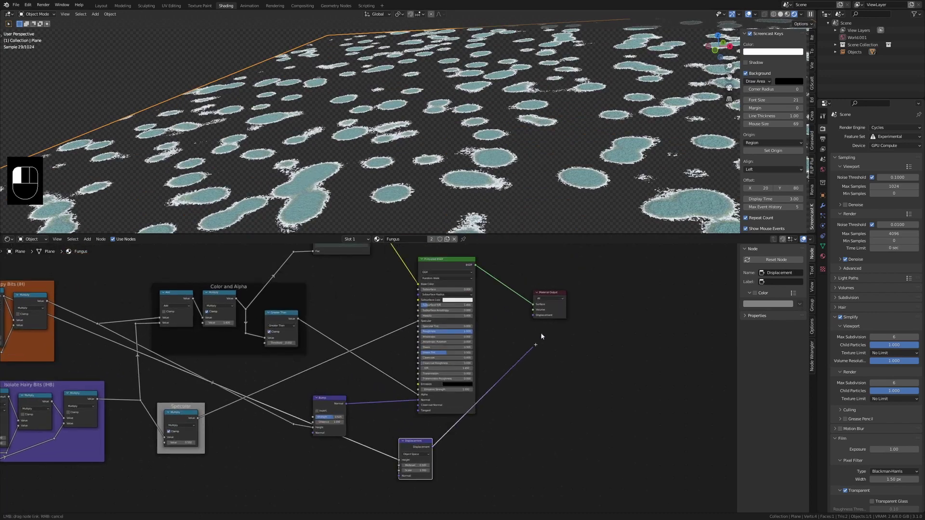
- Set the material's surface displacement method to Displacement and Bump
{"action": "left_click", "coordinate": [822, 256]}
{"action": "scroll", "coordinate": [832, 420], "scroll_direction": "down", "scroll_amount": 10}
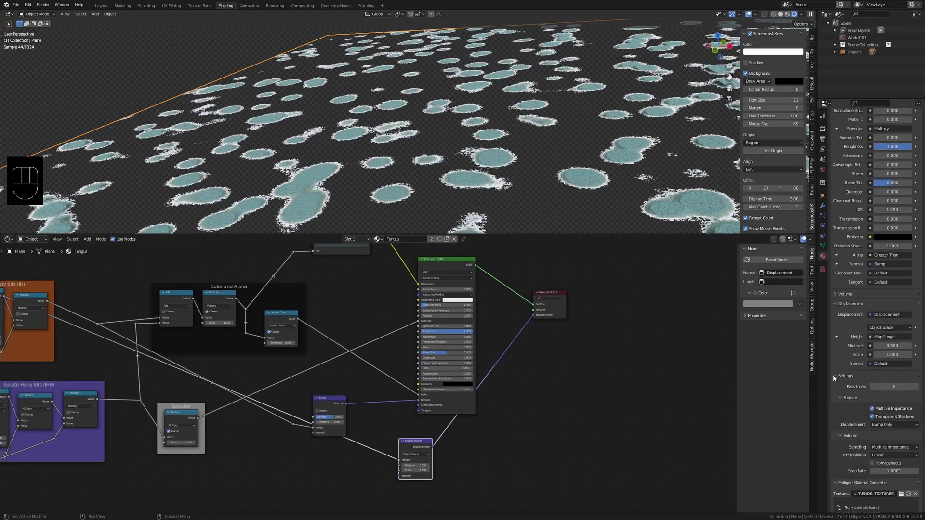
{"action": "left_click", "coordinate": [883, 411]}
{"action": "left_click", "coordinate": [887, 429]}
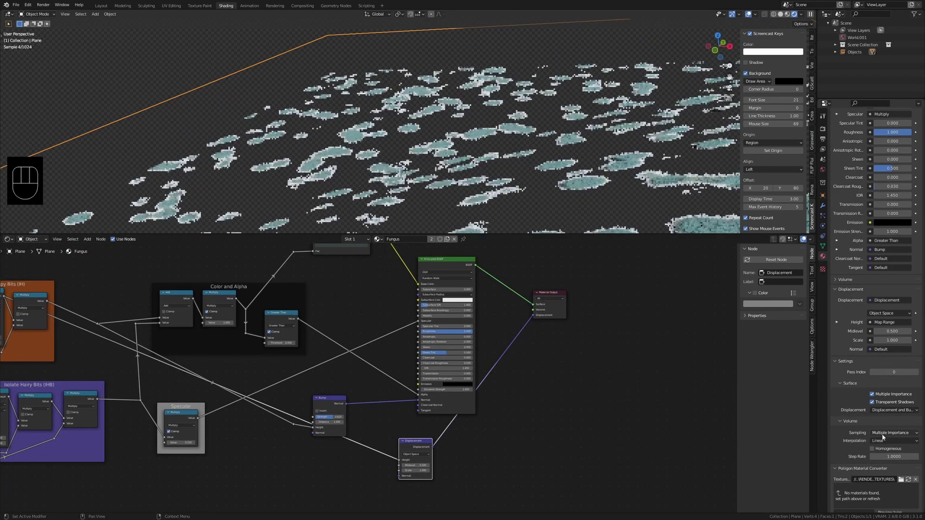
- Connect the Bump normal to the Displacement node's Normal input and preview the Displacement output
{"action": "middle_click_drag", "start_coordinate": [425, 139], "coordinate": [445, 145]}
{"action": "scroll", "coordinate": [434, 145], "scroll_direction": "down", "scroll_amount": 3}
{"action": "left_click_drag", "start_coordinate": [347, 404], "coordinate": [399, 476]}
{"action": "scroll", "coordinate": [295, 374], "scroll_direction": "up", "scroll_amount": 1}
{"action": "scroll", "coordinate": [296, 374], "scroll_direction": "down", "scroll_amount": 2}
{"action": "left_click", "coordinate": [18, 304], "text": "ctrl+shift"}
{"action": "left_click", "coordinate": [405, 442], "text": "ctrl+shift"}
- Add a level 1 Subdivision modifier to the plane, set to Simple with Adaptive Subdivision enabled
{"action": "left_click", "coordinate": [823, 206]}
{"action": "key", "text": "ctrl+1"}
{"action": "left_click", "coordinate": [896, 150]}
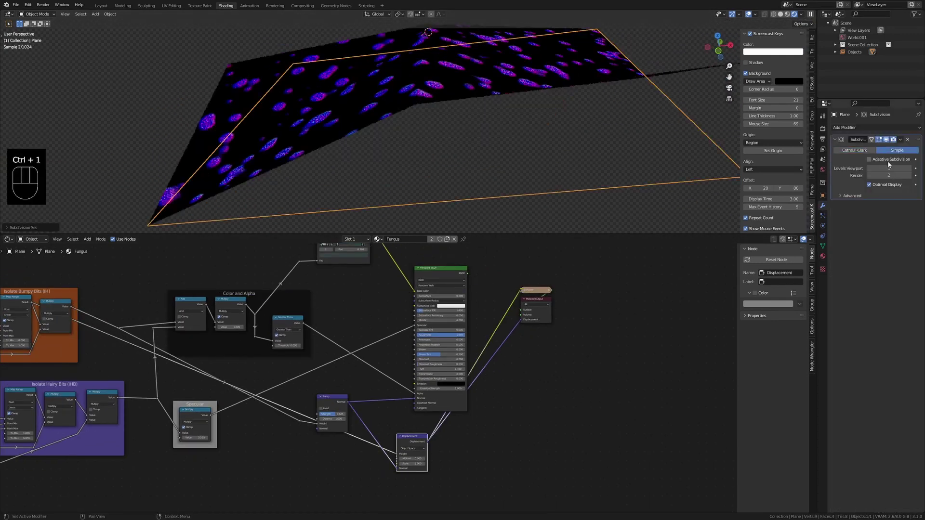
{"action": "left_click", "coordinate": [871, 160]}
- Restore the Principled BSDF preview and set the Displacement node's Midlevel to 0 and Scale to 0.025
{"action": "left_click", "coordinate": [437, 273], "text": "ctrl+shift"}
{"action": "scroll", "coordinate": [406, 412], "scroll_direction": "up", "scroll_amount": 3}
{"action": "middle_click_drag", "start_coordinate": [418, 413], "coordinate": [406, 359]}
{"action": "mouse_move", "coordinate": [417, 424]}
{"action": "left_mouse_down", "text": "shift"}
{"action": "mouse_move", "coordinate": [374, 424]}
{"action": "mouse_move", "coordinate": [422, 426]}
{"action": "left_mouse_up", "text": "shift"}
{"action": "type", "text": "2"}
{"action": "key", "text": "Return"}
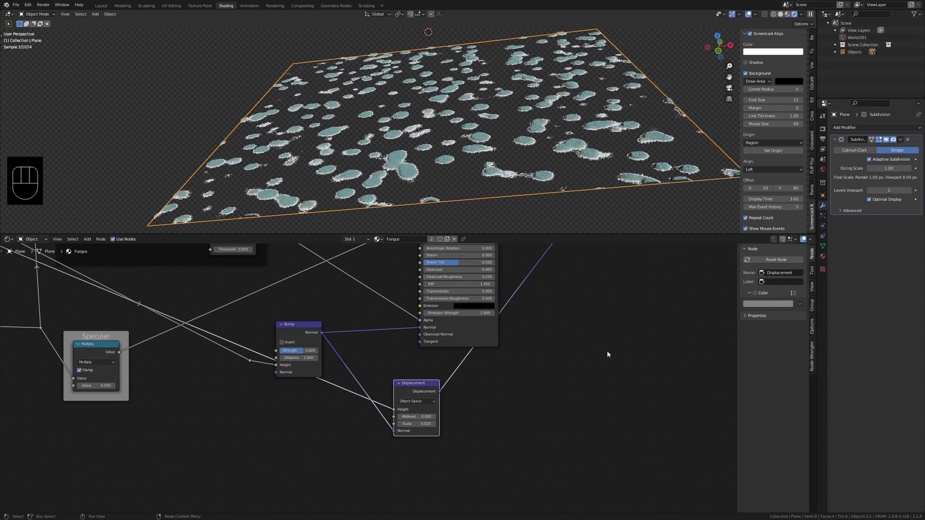
- Route the Bump and Displacement height links around the other nodes with reroute points, and save
{"action": "scroll", "coordinate": [446, 395], "scroll_direction": "down", "scroll_amount": 7}
{"action": "right_click_drag", "start_coordinate": [349, 371], "coordinate": [347, 388], "text": "shift"}
{"action": "key", "text": "g"}
{"action": "right_click_drag", "start_coordinate": [129, 284], "coordinate": [128, 295], "text": "shift"}
{"action": "right_click_drag", "start_coordinate": [234, 321], "coordinate": [232, 338], "text": "shift"}
{"action": "key", "text": "g"}
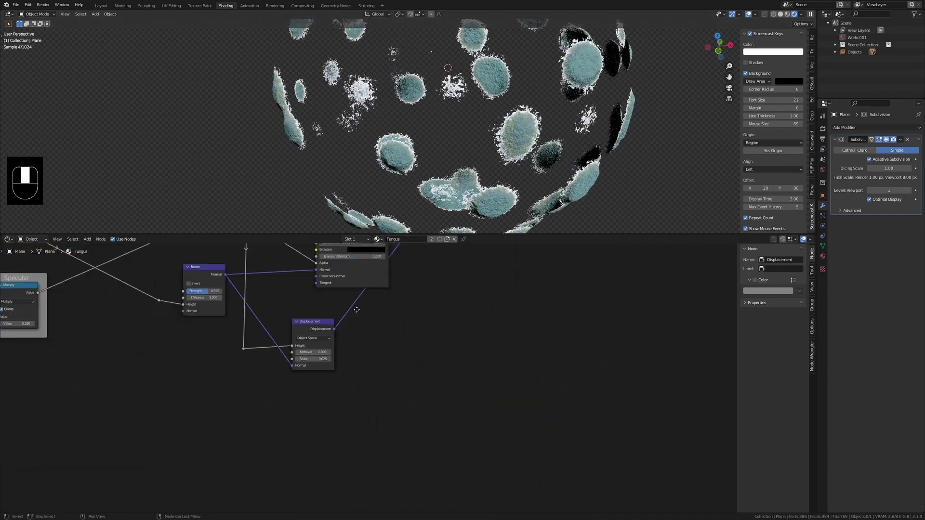
{"action": "scroll", "coordinate": [441, 348], "scroll_direction": "up", "scroll_amount": 2}
{"action": "scroll", "coordinate": [441, 348], "scroll_direction": "down", "scroll_amount": 4}
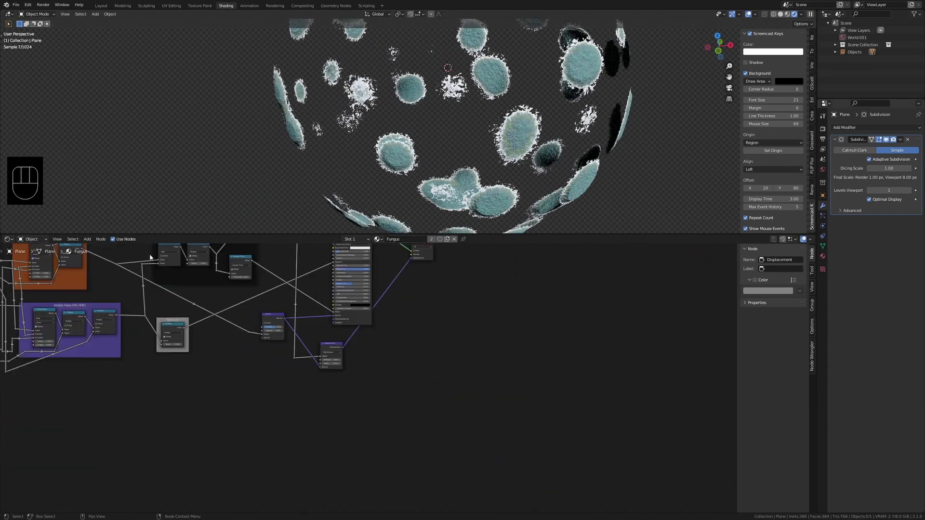
{"action": "scroll", "coordinate": [237, 419], "scroll_direction": "up", "scroll_amount": 3}
{"action": "key", "text": "ctrl+s"}
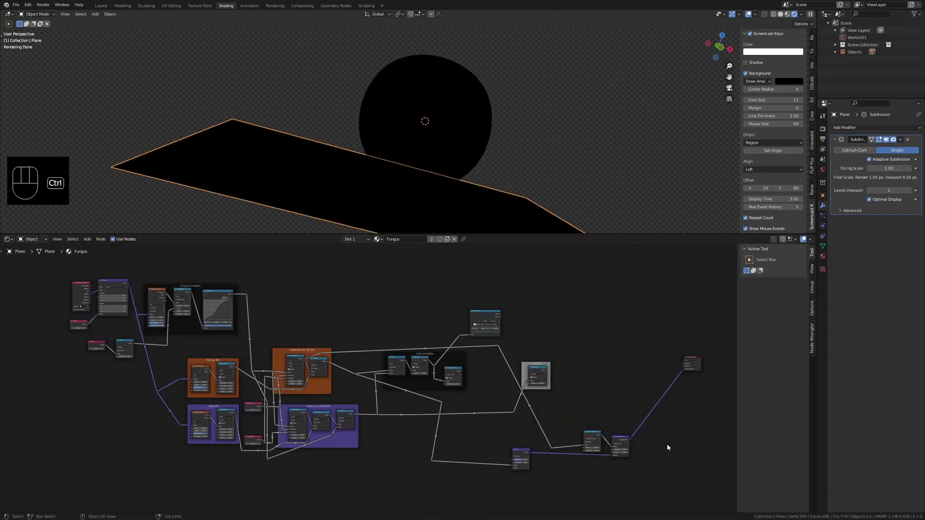
- Cut the link from Displacement to the Material Output and move the Bump node slightly lower
{"action": "right_click_drag", "start_coordinate": [667, 445], "coordinate": [626, 410], "text": "ctrl"}
{"action": "left_click", "coordinate": [523, 457]}
{"action": "key", "text": "g"}
{"action": "left_click", "coordinate": [524, 467]}
- Combine all nodes except the Material Output into one node group and exit the group
{"action": "left_click_drag", "start_coordinate": [642, 477], "coordinate": [65, 263]}
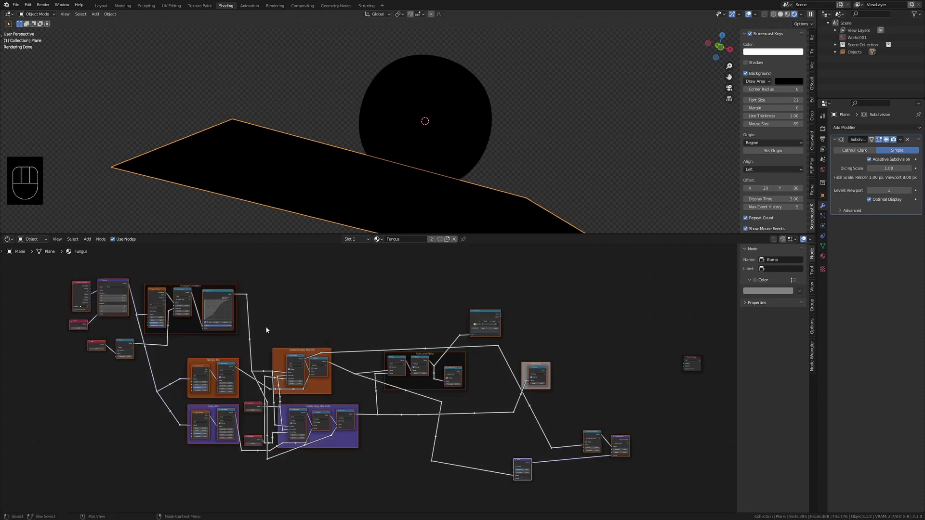
{"action": "key", "text": "ctrl+g"}
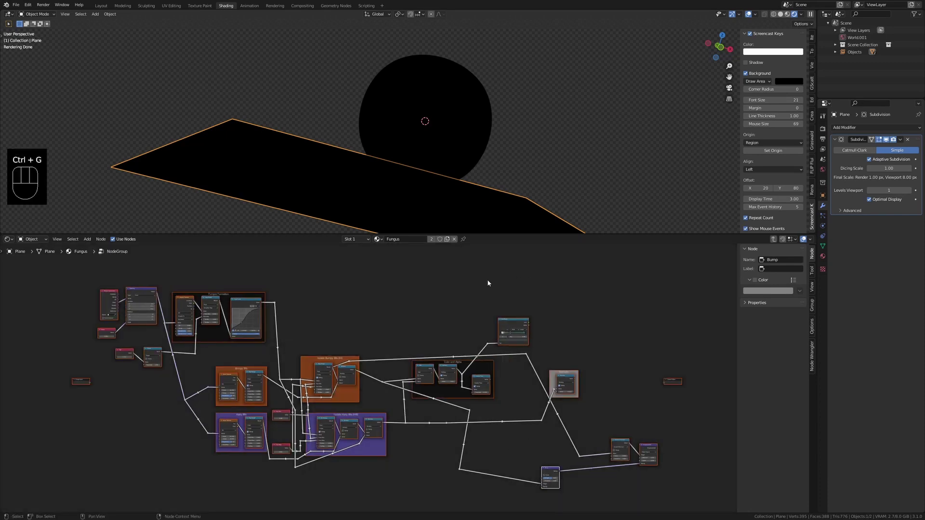
{"action": "key", "text": "Tab"}
- Add a new Principled BSDF between the node group and Material Output, connect it to Surface, and maximize the node editor
{"action": "key", "text": "shift+a"}
{"action": "type", "text": "sprin"}
{"action": "key", "text": "Return"}
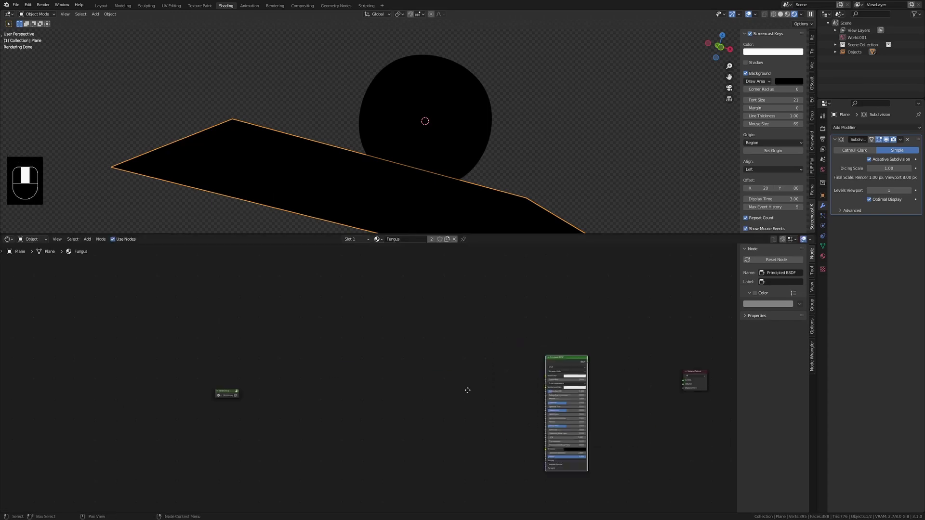
{"action": "left_click", "coordinate": [551, 350]}
{"action": "scroll", "coordinate": [541, 367], "scroll_direction": "up", "scroll_amount": 4}
{"action": "middle_click_drag", "start_coordinate": [542, 367], "coordinate": [374, 401]}
{"action": "left_click_drag", "start_coordinate": [472, 377], "coordinate": [566, 396]}
{"action": "left_click_drag", "start_coordinate": [341, 234], "coordinate": [345, 85]}
{"action": "key", "text": "ctrl+space"}
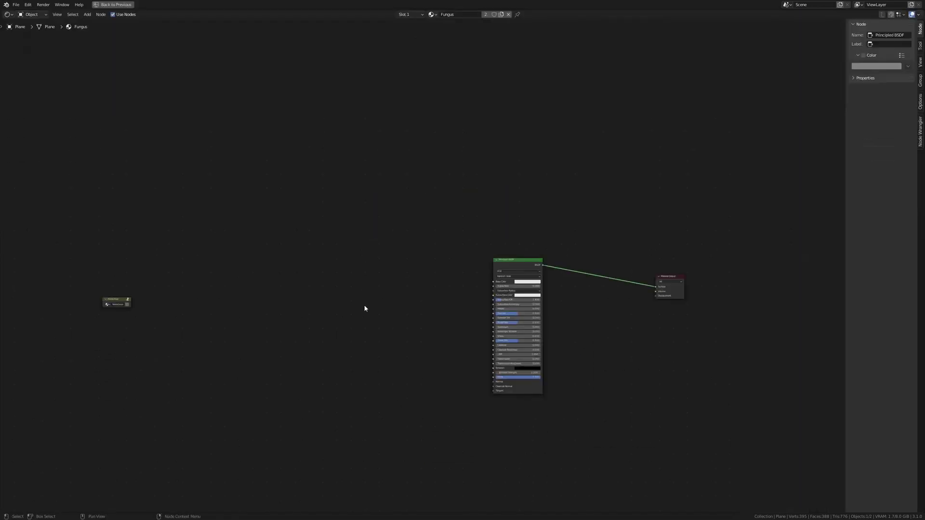
- Restore the split editor layout, open the node group for editing and add a third group input named W
{"action": "key", "text": "ctrl+space"}
{"action": "scroll", "coordinate": [285, 345], "scroll_direction": "up", "scroll_amount": 3}
{"action": "middle_click_drag", "start_coordinate": [67, 328], "coordinate": [288, 304]}
{"action": "left_click", "coordinate": [288, 304]}
{"action": "key", "text": "Tab"}
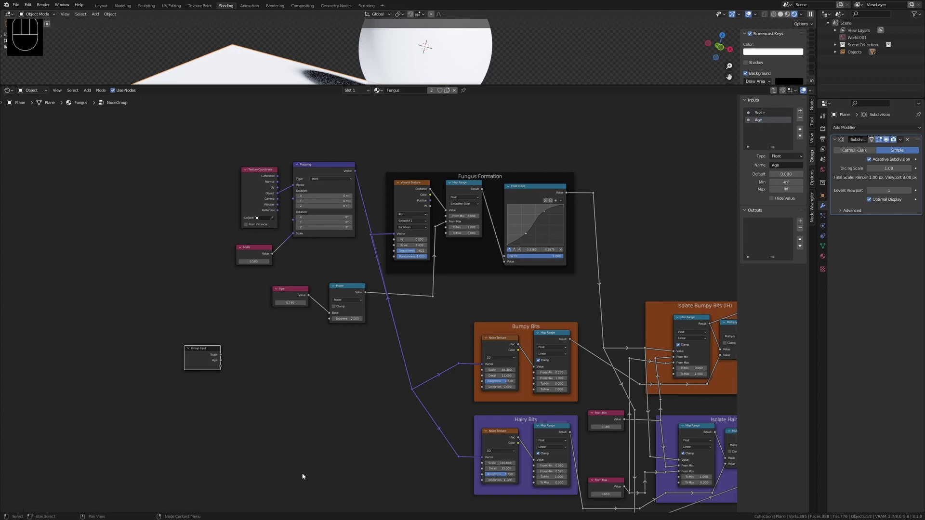
{"action": "scroll", "coordinate": [292, 483], "scroll_direction": "down", "scroll_amount": 3}
{"action": "scroll", "coordinate": [336, 439], "scroll_direction": "up", "scroll_amount": 5}
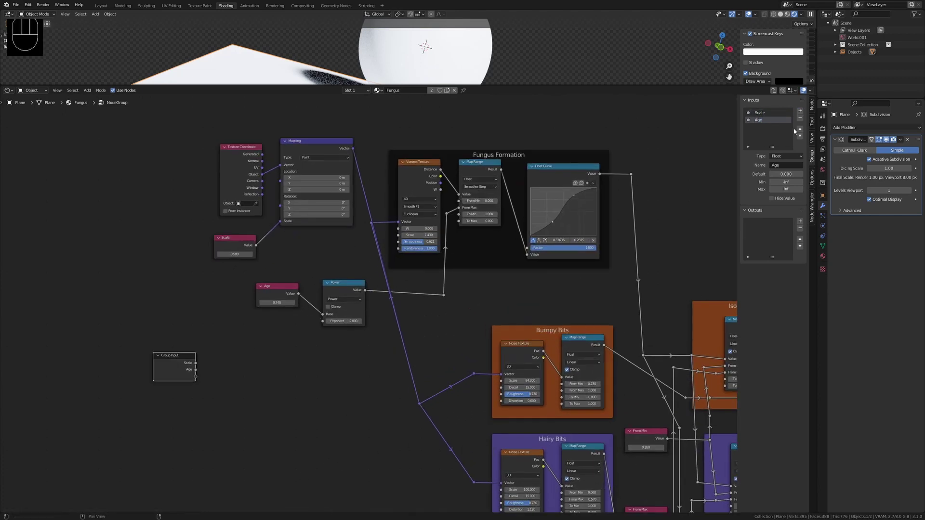
{"action": "scroll", "coordinate": [431, 351], "scroll_direction": "down", "scroll_amount": 1}
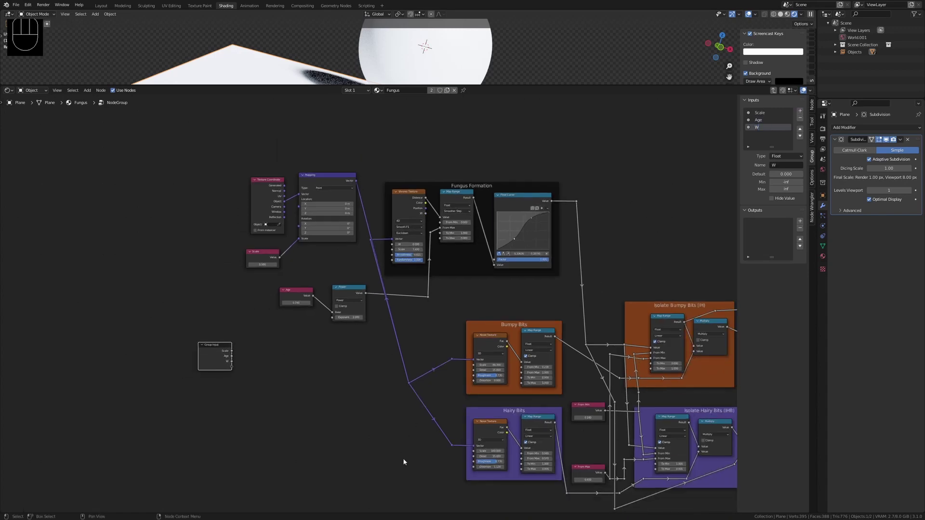
- Connect the Group Input's Scale to Mapping Scale, Age to the Power base and W to the Voronoi Texture's W, and save
{"action": "middle_click_drag", "start_coordinate": [324, 438], "coordinate": [392, 392]}
{"action": "scroll", "coordinate": [392, 392], "scroll_direction": "up", "scroll_amount": 2}
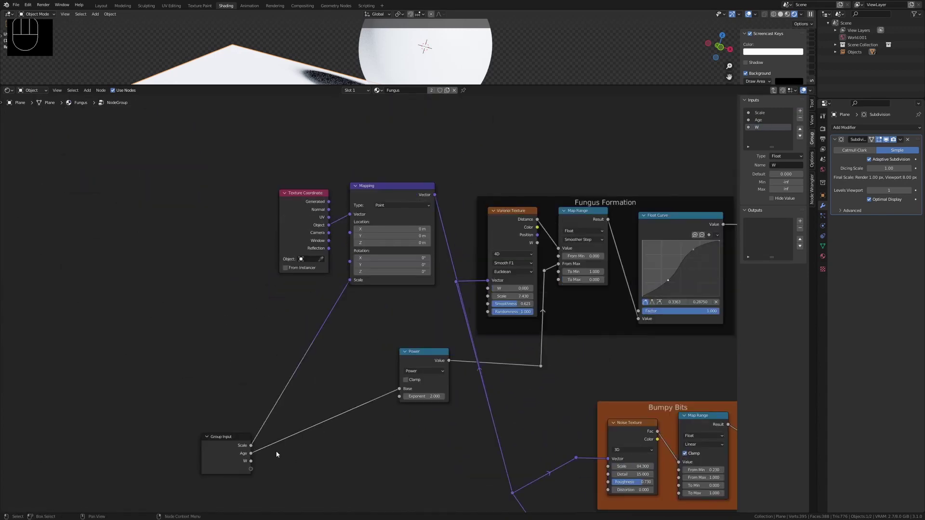
{"action": "left_click_drag", "start_coordinate": [251, 461], "coordinate": [430, 295]}
{"action": "key", "text": "ctrl+s"}
- Expose the Power node's Exponent as a group input and rename that input as Growth Speed
{"action": "scroll", "coordinate": [388, 376], "scroll_direction": "down", "scroll_amount": 1}
{"action": "middle_click_drag", "start_coordinate": [386, 385], "coordinate": [327, 277]}
{"action": "left_click_drag", "start_coordinate": [341, 283], "coordinate": [203, 350]}
{"action": "double_click", "coordinate": [766, 135]}
{"action": "type", "text": "E"}
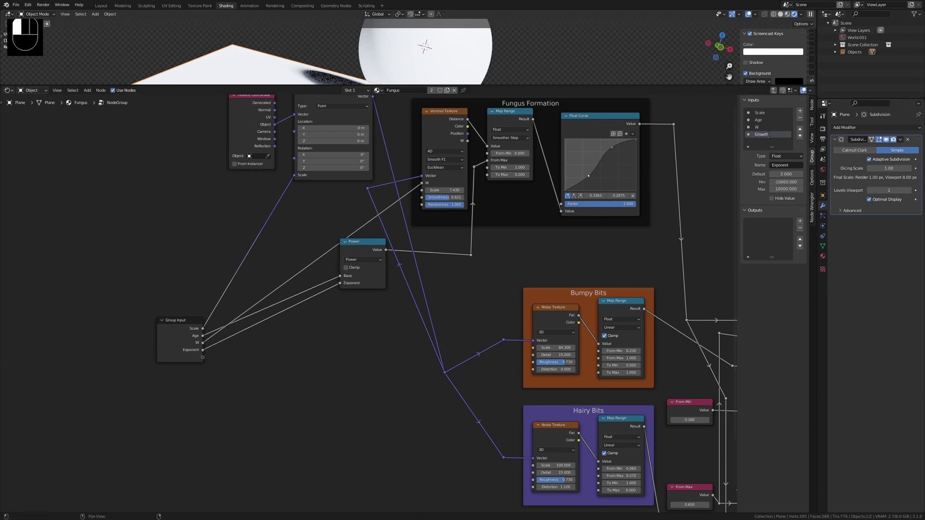
{"action": "type", "text": "rowth Speed (ex"}
{"action": "left_click", "coordinate": [170, 116]}
- Connect the ColorRamp's Color output to the Group Output as a new output
{"action": "scroll", "coordinate": [255, 409], "scroll_direction": "down", "scroll_amount": 8}
{"action": "middle_click_drag", "start_coordinate": [273, 473], "coordinate": [26, 452]}
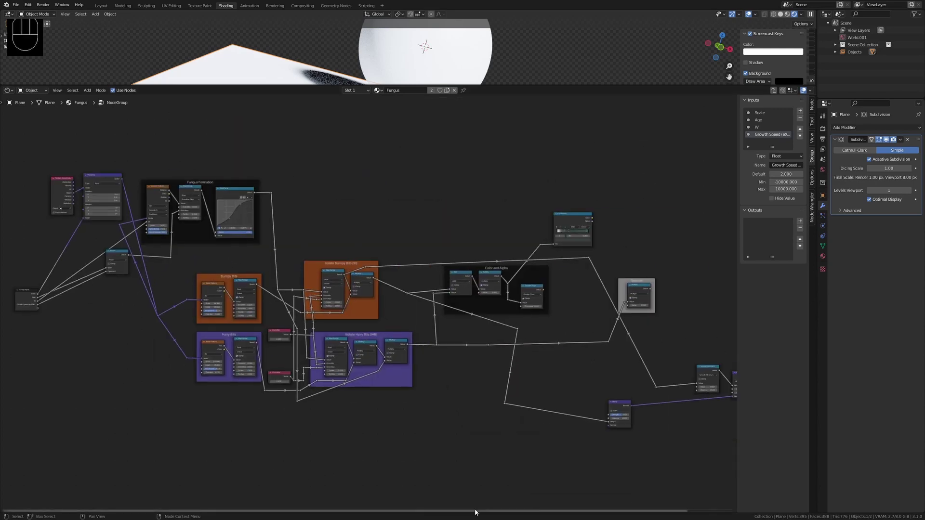
{"action": "scroll", "coordinate": [487, 499], "scroll_direction": "up", "scroll_amount": 4}
{"action": "middle_click_drag", "start_coordinate": [477, 490], "coordinate": [136, 461]}
{"action": "scroll", "coordinate": [374, 295], "scroll_direction": "up", "scroll_amount": 3}
{"action": "middle_click_drag", "start_coordinate": [492, 264], "coordinate": [399, 291]}
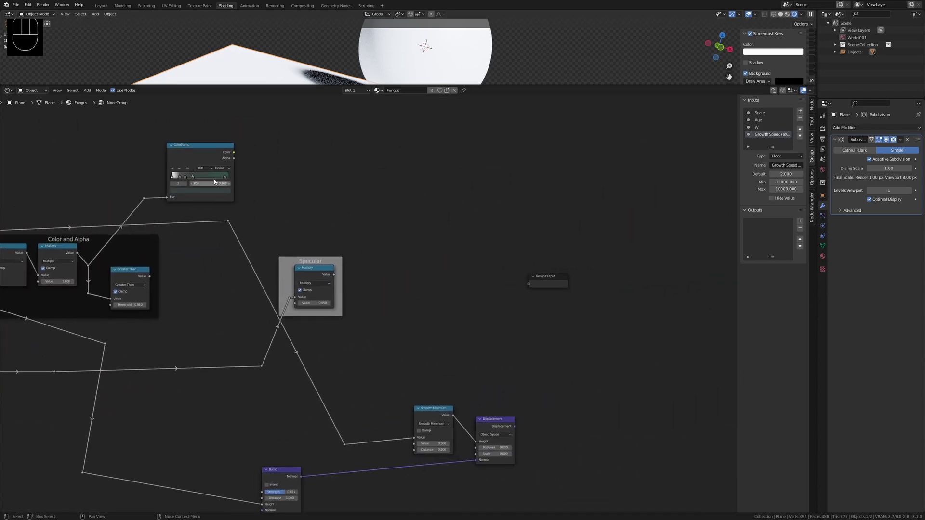
{"action": "left_click_drag", "start_coordinate": [233, 152], "coordinate": [483, 246]}
{"action": "left_click_drag", "start_coordinate": [528, 286], "coordinate": [529, 289]}
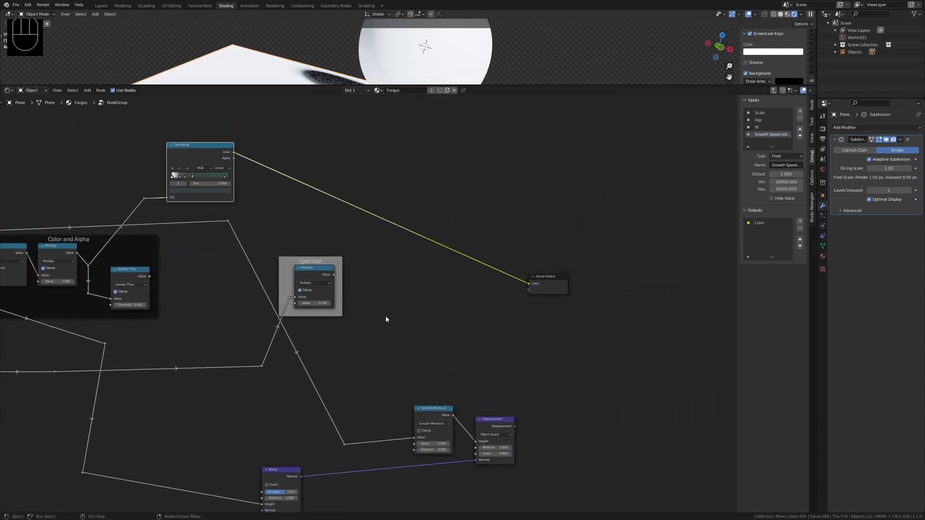
- Connect the Specular frame's Multiply node to a new Group Output socket and rename it Specular
{"action": "left_click_drag", "start_coordinate": [335, 274], "coordinate": [530, 290]}
{"action": "double_click", "coordinate": [771, 231]}
{"action": "type", "text": "Specular"}
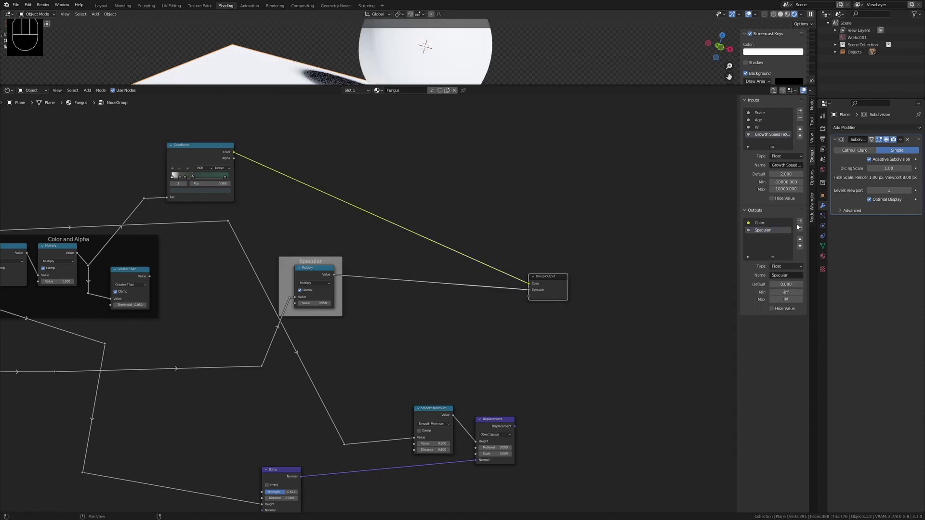
- Add three more group outputs named Normal, Displacement and Roughness
{"action": "left_click", "coordinate": [800, 222]}
{"action": "double_click", "coordinate": [771, 237]}
{"action": "type", "text": "Normal"}
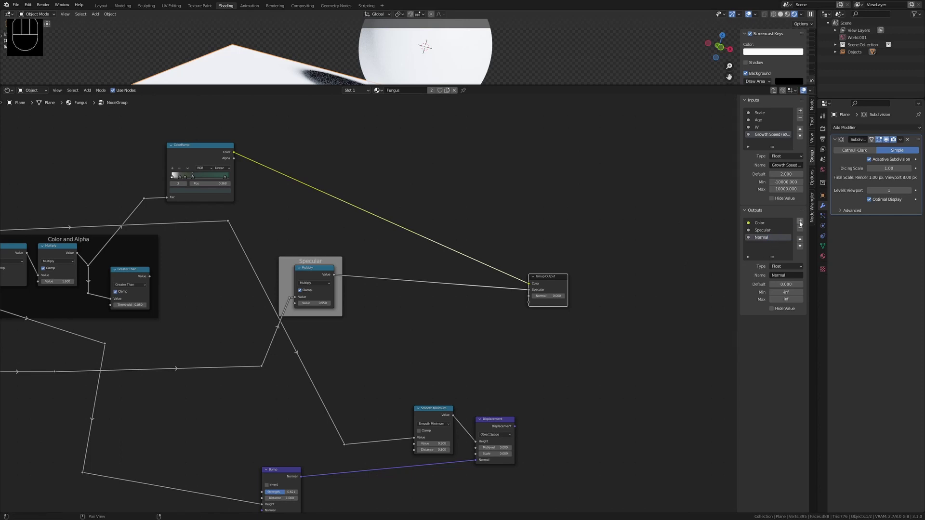
{"action": "type", "text": "Displacement"}
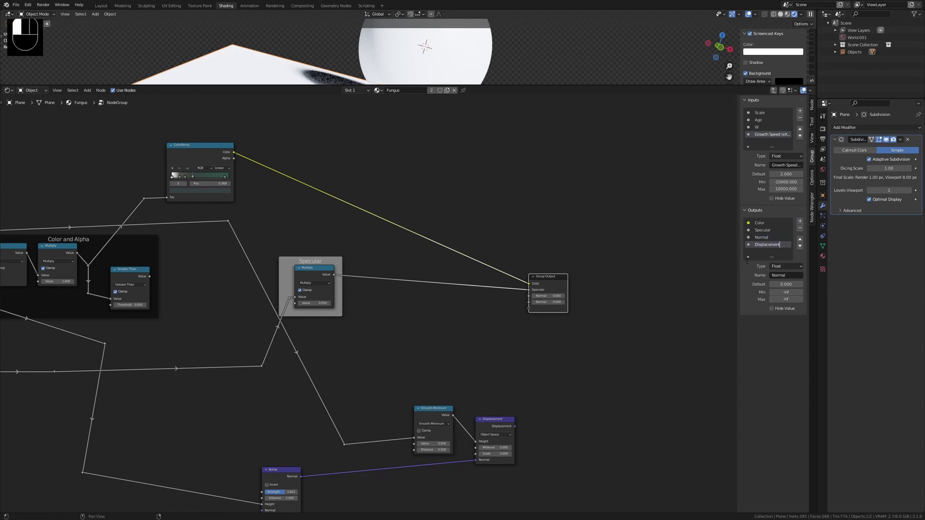
{"action": "left_click", "coordinate": [800, 220]}
{"action": "double_click", "coordinate": [767, 252]}
{"action": "type", "text": "Roughne"}
{"action": "left_click", "coordinate": [652, 236]}
- Connect the Bump node to the Normal output and the Displacement node to the Displacement output, and exit the group
{"action": "scroll", "coordinate": [629, 413], "scroll_direction": "down", "scroll_amount": 2}
{"action": "scroll", "coordinate": [627, 415], "scroll_direction": "up", "scroll_amount": 4}
{"action": "middle_click_drag", "start_coordinate": [597, 424], "coordinate": [599, 394]}
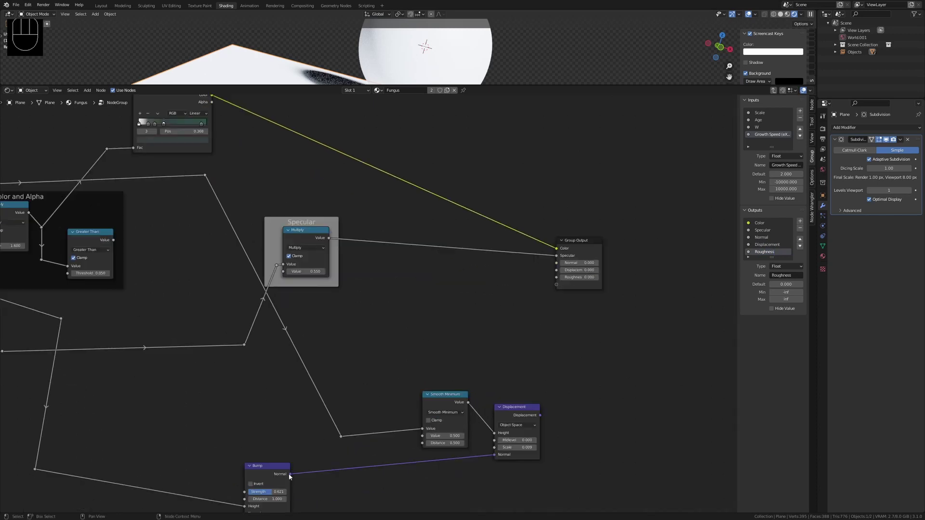
{"action": "left_click_drag", "start_coordinate": [291, 476], "coordinate": [558, 264]}
{"action": "left_click_drag", "start_coordinate": [542, 417], "coordinate": [558, 272]}
{"action": "scroll", "coordinate": [389, 331], "scroll_direction": "down", "scroll_amount": 6}
{"action": "scroll", "coordinate": [389, 330], "scroll_direction": "down", "scroll_amount": 2}
{"action": "middle_click_drag", "start_coordinate": [389, 330], "coordinate": [411, 323]}
{"action": "key", "text": "Tab"}
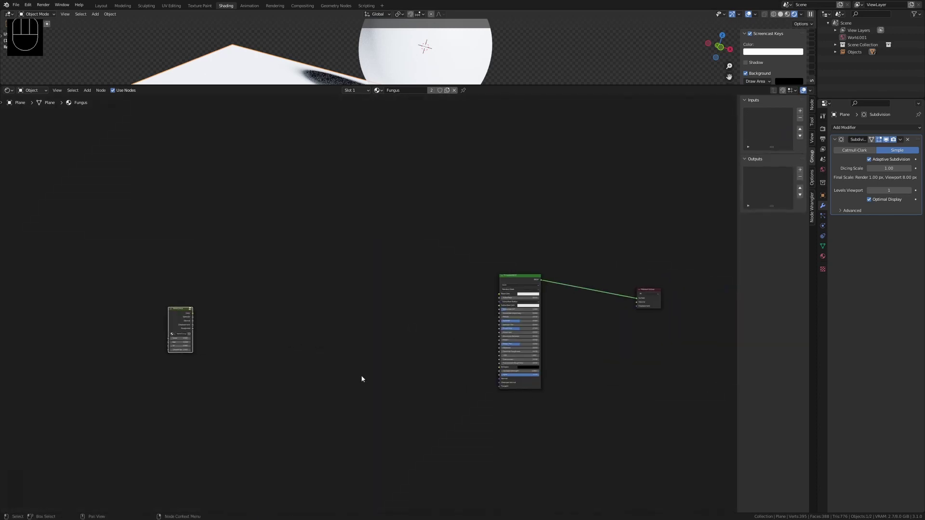
- Move the group node beside the Principled BSDF, save, and label the node Fungus
{"action": "left_click_drag", "start_coordinate": [181, 310], "coordinate": [442, 288]}
{"action": "key", "text": "ctrl+s"}
{"action": "left_click", "coordinate": [435, 300]}
{"action": "left_click", "coordinate": [812, 104]}
{"action": "left_click", "coordinate": [779, 120]}
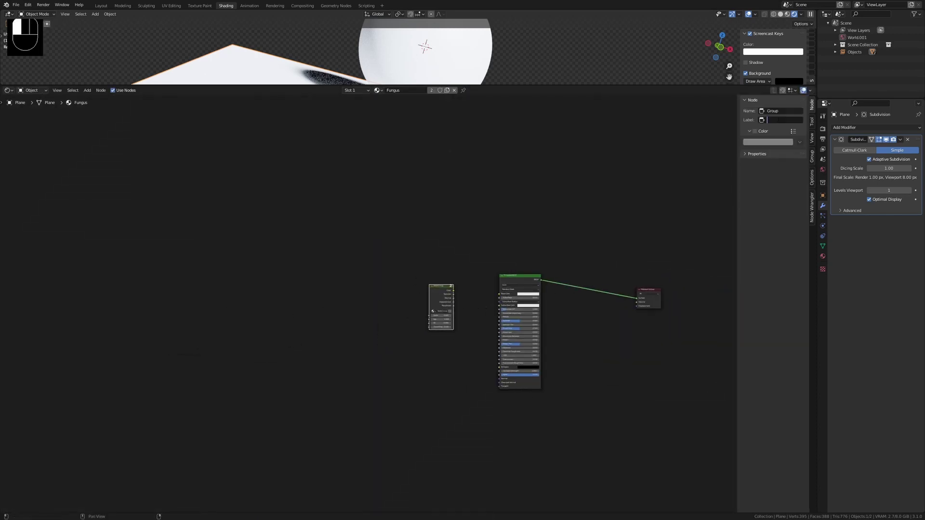
{"action": "key", "text": "Return"}
- Connect the Fungus node's Color, Specular, Normal and Roughness to the Principled BSDF and its Displacement to the Material Output
{"action": "scroll", "coordinate": [530, 224], "scroll_direction": "up", "scroll_amount": 7}
{"action": "middle_click_drag", "start_coordinate": [530, 223], "coordinate": [447, 228]}
{"action": "key", "text": "ctrl+s"}
{"action": "left_click_drag", "start_coordinate": [433, 286], "coordinate": [511, 291]}
{"action": "left_click_drag", "start_coordinate": [511, 341], "coordinate": [511, 338]}
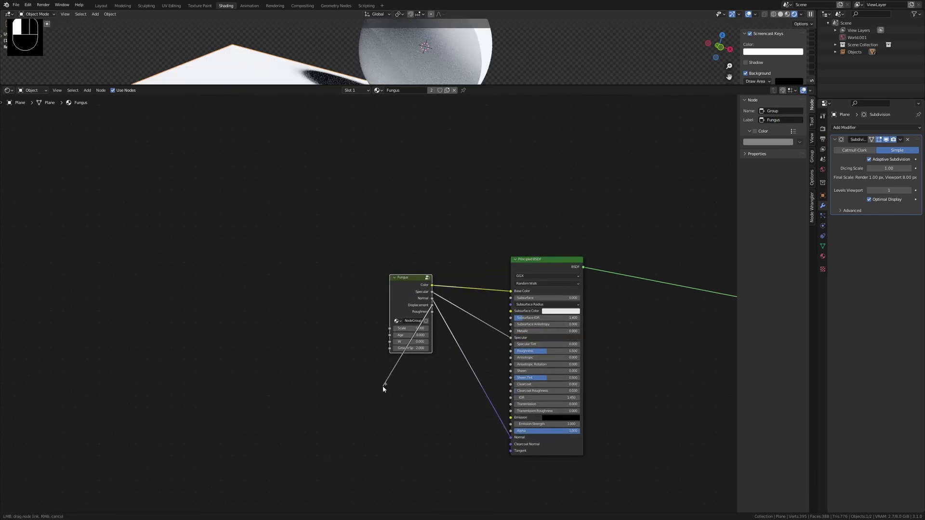
{"action": "left_click_drag", "start_coordinate": [384, 387], "coordinate": [385, 385]}
{"action": "middle_click_drag", "start_coordinate": [447, 328], "coordinate": [201, 327]}
{"action": "scroll", "coordinate": [200, 328], "scroll_direction": "down", "scroll_amount": 2}
{"action": "left_click_drag", "start_coordinate": [462, 318], "coordinate": [461, 317]}
{"action": "scroll", "coordinate": [166, 366], "scroll_direction": "up", "scroll_amount": 2}
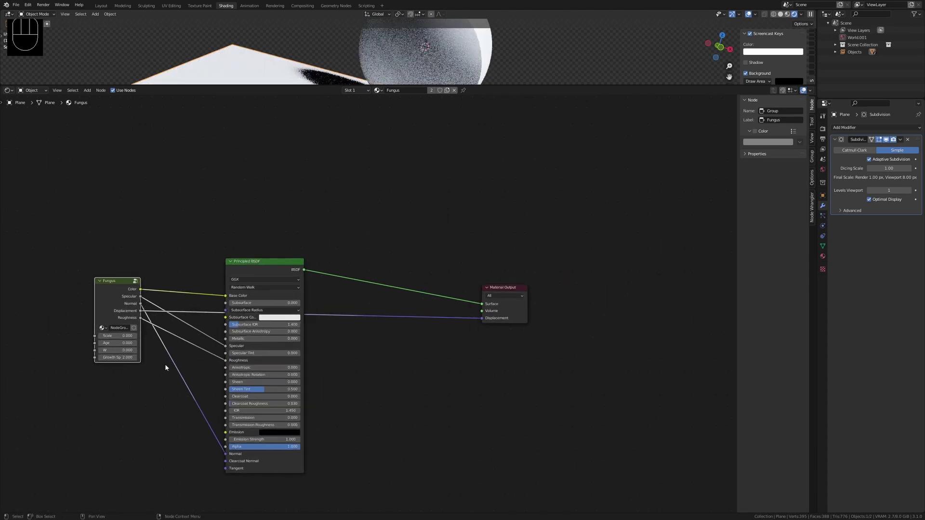
- Inside the group, connect the Greater Than node to a new output named Alpha and exit the group
{"action": "key", "text": "Tab"}
{"action": "scroll", "coordinate": [303, 294], "scroll_direction": "up", "scroll_amount": 3}
{"action": "middle_click_drag", "start_coordinate": [304, 294], "coordinate": [308, 330]}
{"action": "left_click_drag", "start_coordinate": [322, 303], "coordinate": [654, 336]}
{"action": "right_click", "coordinate": [336, 302]}
{"action": "left_click", "coordinate": [812, 156]}
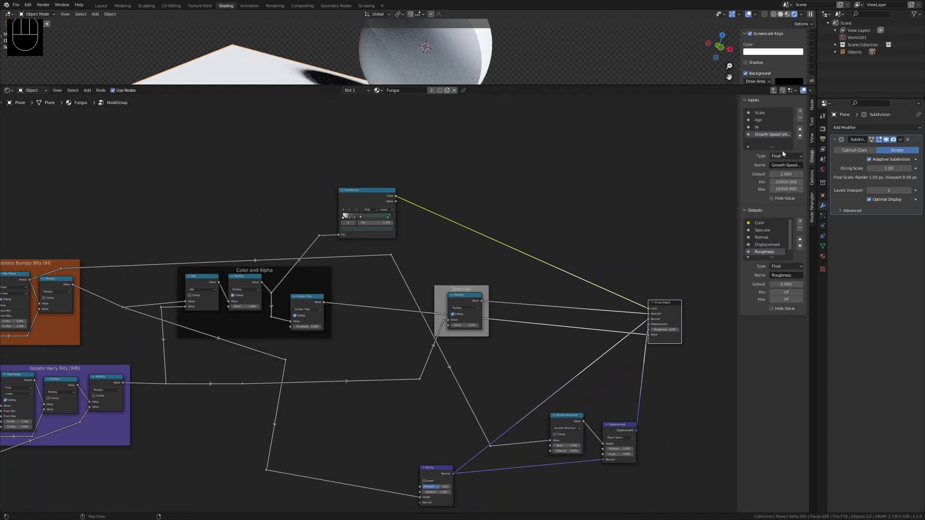
{"action": "scroll", "coordinate": [766, 249], "scroll_direction": "down", "scroll_amount": 1}
{"action": "type", "text": "ha"}
{"action": "key", "text": "Return"}
{"action": "key", "text": "Tab"}
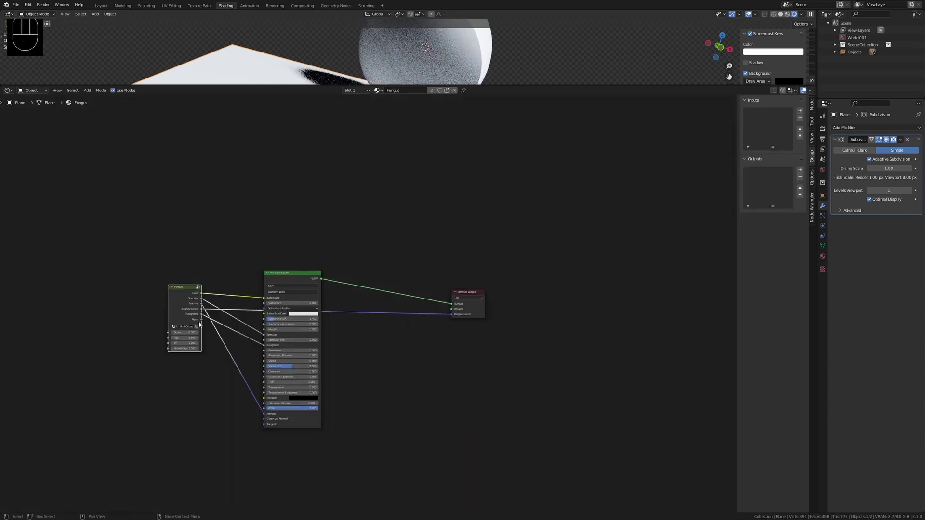
- Connect the Fungus node's Alpha to the Principled BSDF's Alpha and enlarge the 3D viewport
{"action": "left_click_drag", "start_coordinate": [263, 413], "coordinate": [264, 409]}
{"action": "left_click", "coordinate": [157, 379]}
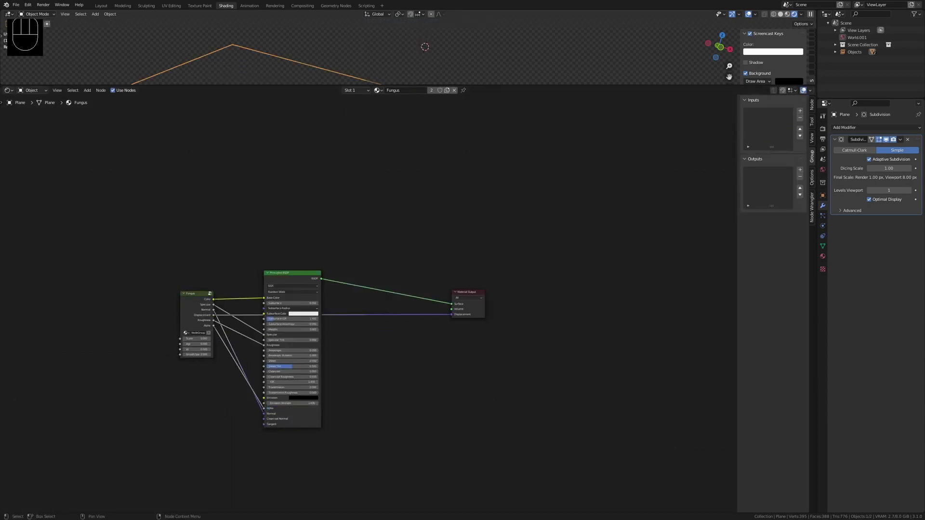
{"action": "left_click_drag", "start_coordinate": [313, 86], "coordinate": [311, 228]}
- Set the Fungus node's Scale to 0.4 and Age to 0.88, and select the sphere-shaped object
{"action": "scroll", "coordinate": [231, 347], "scroll_direction": "up", "scroll_amount": 4}
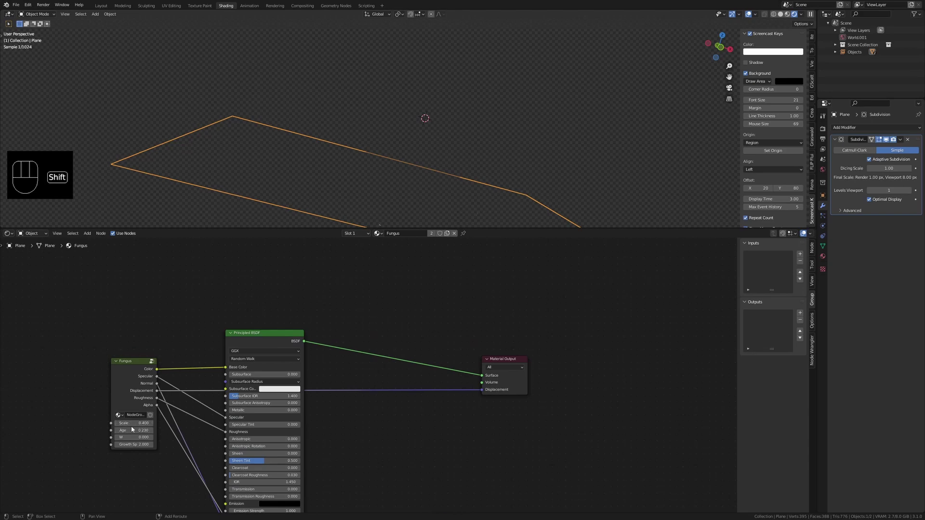
{"action": "left_click_drag", "start_coordinate": [133, 430], "coordinate": [207, 430], "text": "shift"}
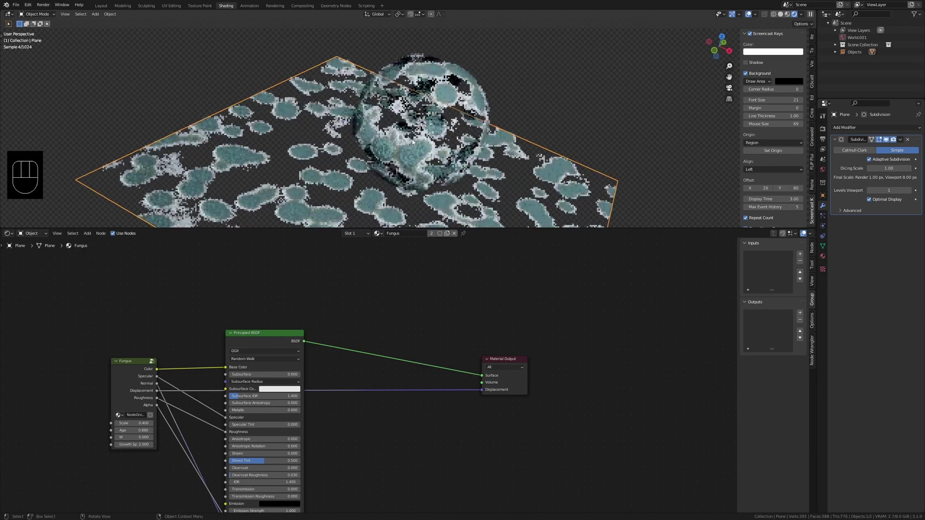
{"action": "left_click", "coordinate": [424, 145]}
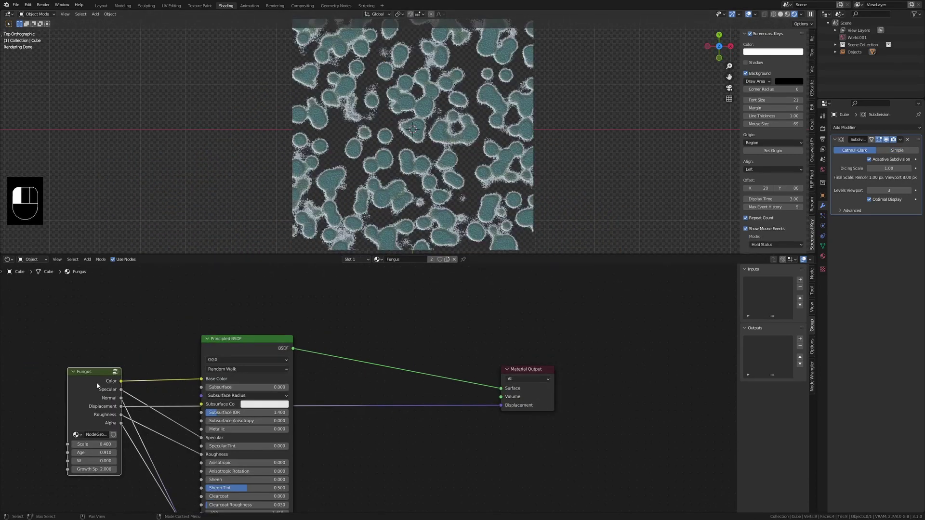
- Open the Fungus group and preview the Add, Multiply and Greater Than nodes of the Color and Alpha frame
{"action": "key", "text": "Tab"}
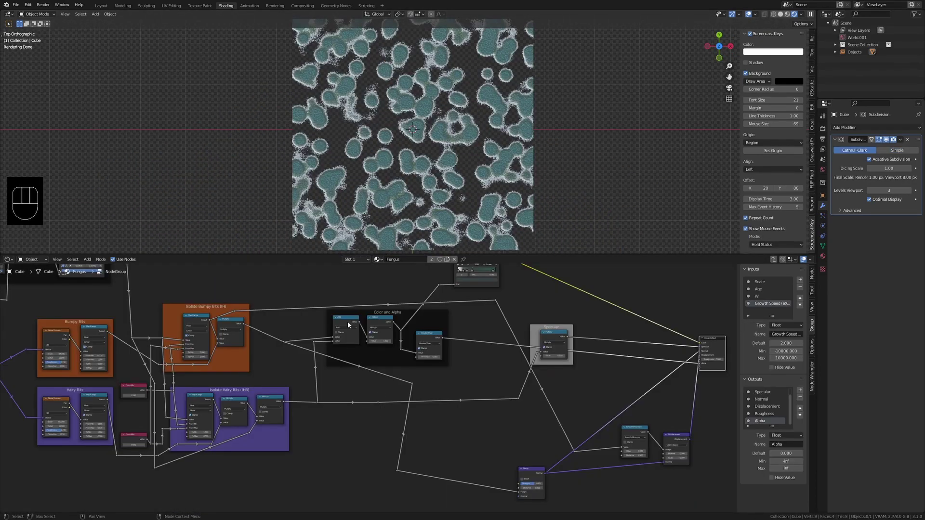
{"action": "left_click", "coordinate": [348, 322], "text": "ctrl+shift"}
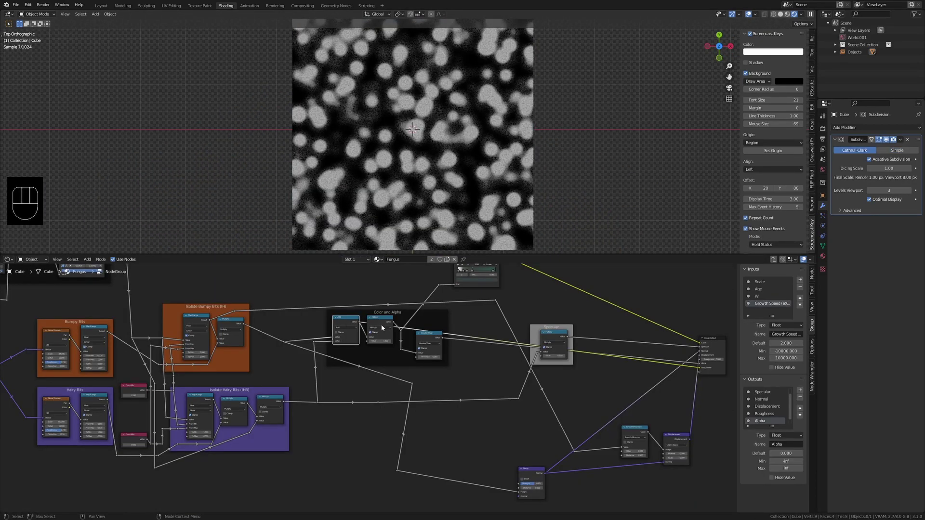
{"action": "left_click", "coordinate": [381, 326], "text": "ctrl+shift"}
{"action": "left_click", "coordinate": [427, 338], "text": "ctrl+shift"}
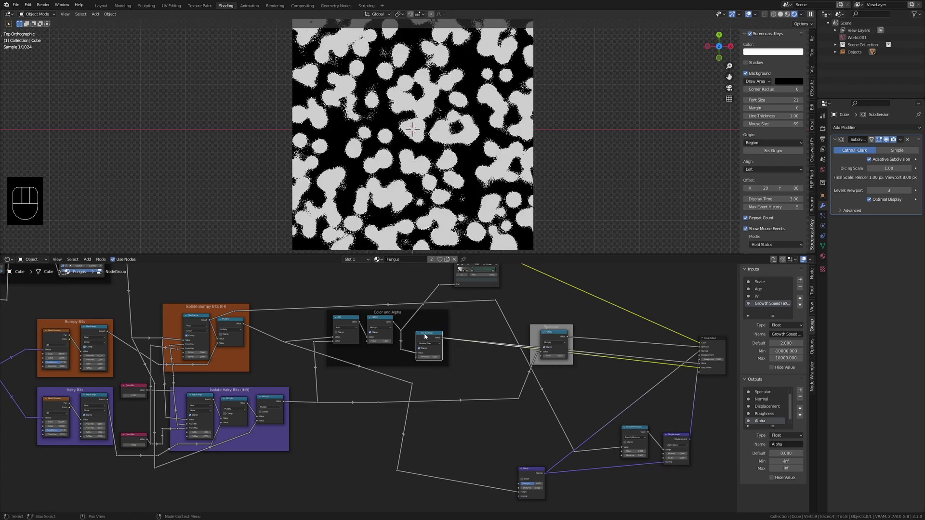
{"action": "left_click", "coordinate": [387, 326], "text": "ctrl+shift"}
- Connect the Color and Alpha frame's Multiply node to the group's Roughness output and exit the group
{"action": "middle_click_drag", "start_coordinate": [390, 351], "coordinate": [211, 345]}
{"action": "left_click_drag", "start_coordinate": [214, 316], "coordinate": [520, 357]}
{"action": "key", "text": "Tab"}
- Reopen the Fungus group and expose the Mapping node's Location and Rotation as group inputs
{"action": "scroll", "coordinate": [418, 191], "scroll_direction": "up", "scroll_amount": 1}
{"action": "middle_click_drag", "start_coordinate": [417, 191], "coordinate": [374, 78]}
{"action": "scroll", "coordinate": [234, 369], "scroll_direction": "up", "scroll_amount": 2}
{"action": "left_click", "coordinate": [317, 350]}
{"action": "key", "text": "Tab"}
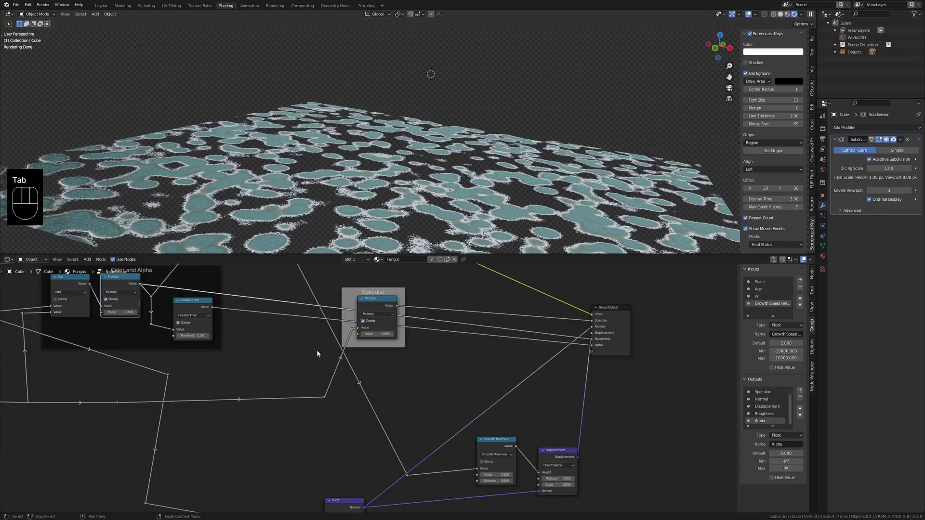
{"action": "scroll", "coordinate": [316, 351], "scroll_direction": "down", "scroll_amount": 5}
{"action": "scroll", "coordinate": [118, 486], "scroll_direction": "down", "scroll_amount": 2}
{"action": "middle_click_drag", "start_coordinate": [104, 481], "coordinate": [471, 484]}
{"action": "scroll", "coordinate": [355, 400], "scroll_direction": "up", "scroll_amount": 4}
{"action": "middle_click_drag", "start_coordinate": [245, 422], "coordinate": [409, 511]}
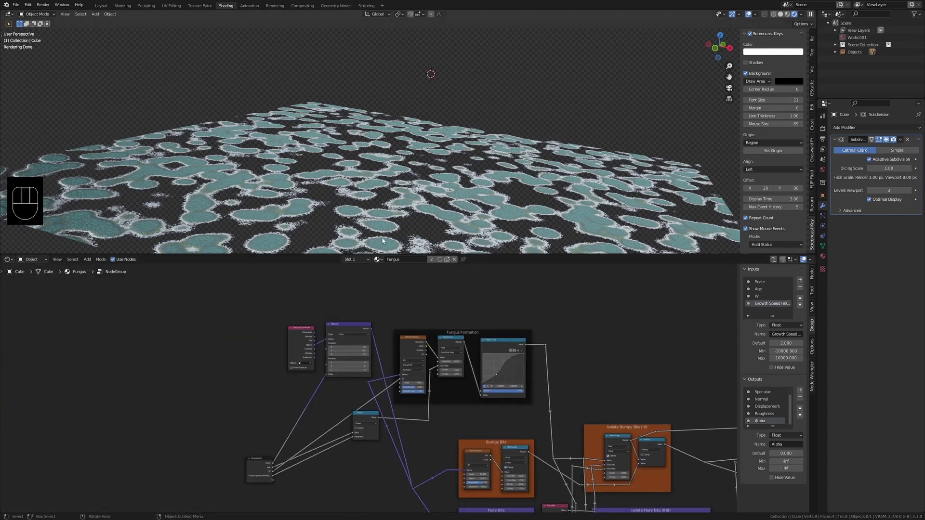
{"action": "scroll", "coordinate": [371, 387], "scroll_direction": "up", "scroll_amount": 4}
{"action": "middle_click_drag", "start_coordinate": [300, 383], "coordinate": [337, 331]}
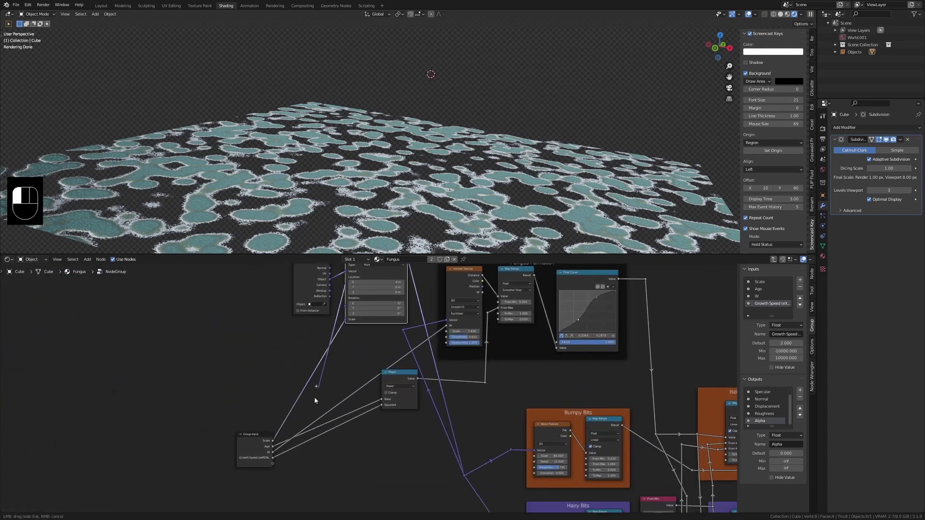
{"action": "left_click_drag", "start_coordinate": [272, 471], "coordinate": [273, 470]}
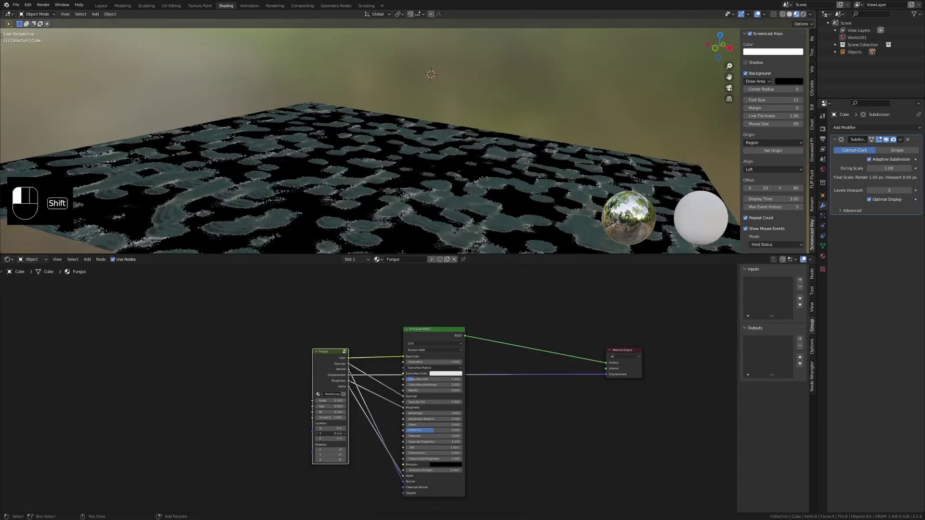
- Undo the last trial changes to the Fungus node's mapping values
{"action": "key", "text": "ctrl+z"}
{"action": "key", "text": "ctrl+z"}
{"action": "key", "text": "ctrl+z"}
{"action": "key", "text": "ctrl+z"}
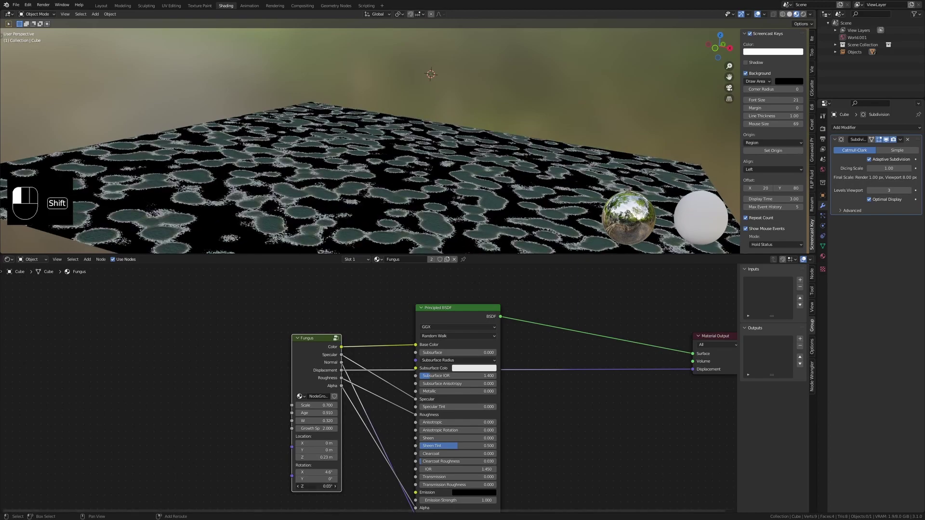
- Inside the Fungus group, duplicate the Bumpy Bits Noise Texture and Map Range nodes, with the 3D viewport in top view
{"action": "key", "text": "Tab"}
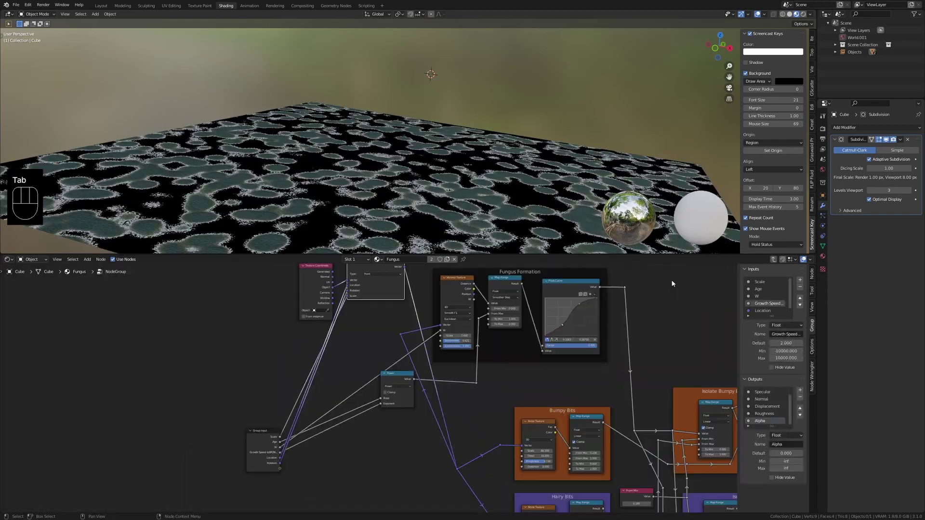
{"action": "key", "text": "KP_7"}
{"action": "scroll", "coordinate": [472, 237], "scroll_direction": "up", "scroll_amount": 4}
{"action": "scroll", "coordinate": [410, 482], "scroll_direction": "down", "scroll_amount": 4}
{"action": "middle_click_drag", "start_coordinate": [390, 486], "coordinate": [212, 387]}
{"action": "scroll", "coordinate": [372, 465], "scroll_direction": "up", "scroll_amount": 11}
{"action": "middle_click_drag", "start_coordinate": [335, 448], "coordinate": [282, 477]}
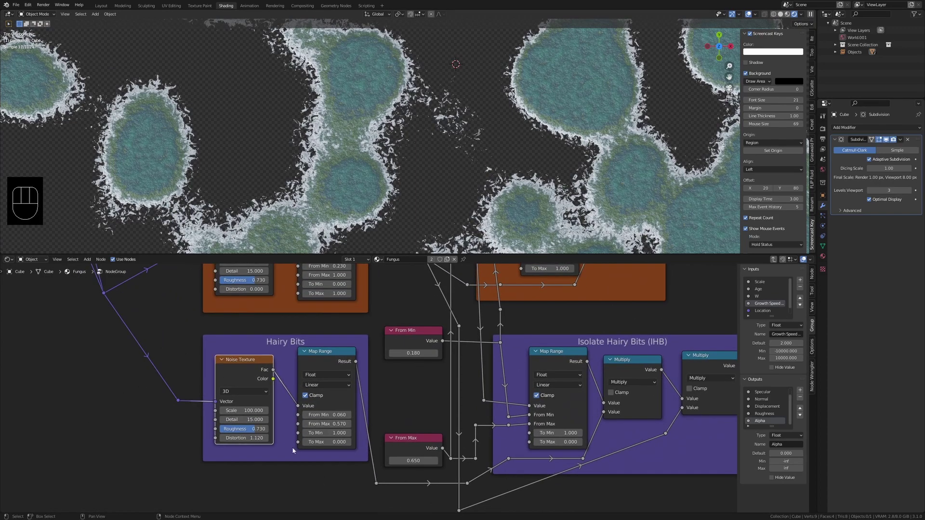
{"action": "scroll", "coordinate": [235, 370], "scroll_direction": "down", "scroll_amount": 3}
{"action": "key", "text": "Delete"}
{"action": "key", "text": "Delete"}
{"action": "key", "text": "shift+d"}
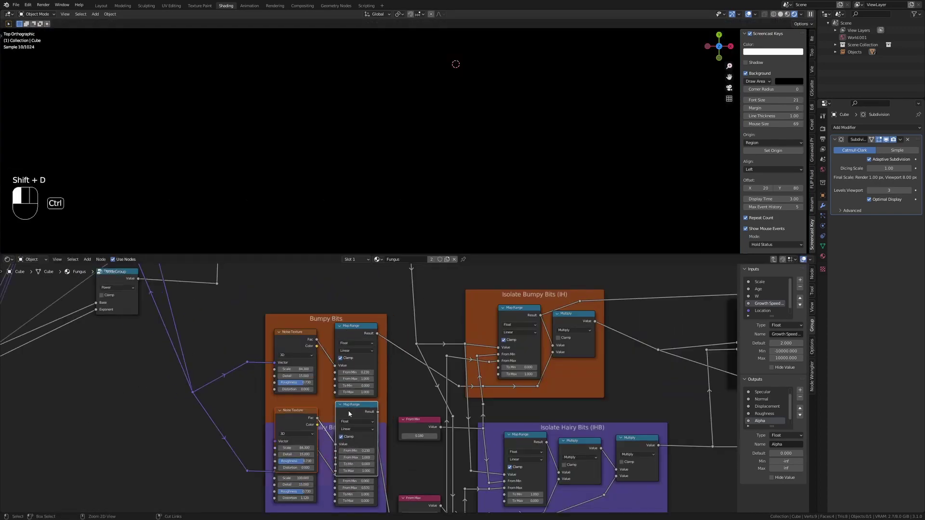
- Move the Hairy Bits frame down to make room for the duplicated nodes
{"action": "left_click", "coordinate": [331, 482]}
{"action": "left_click", "coordinate": [325, 491]}
{"action": "key", "text": "g"}
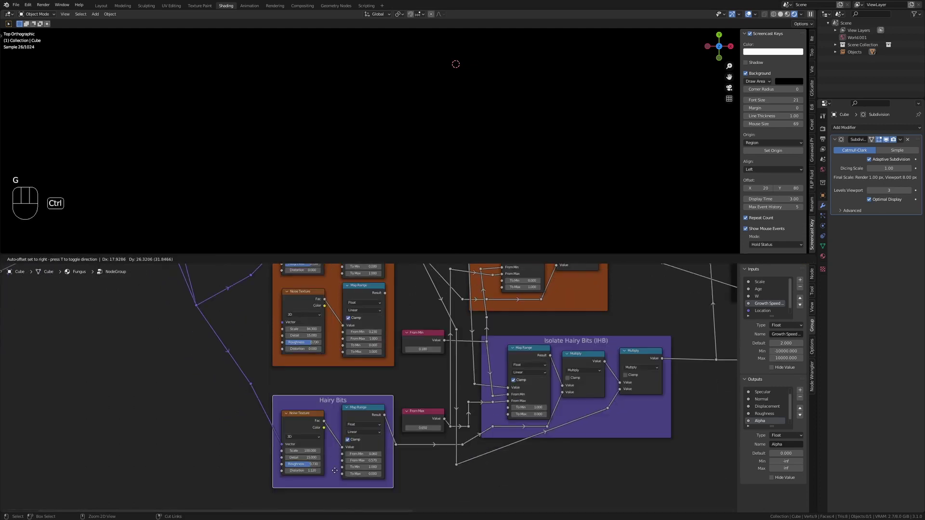
{"action": "left_click", "coordinate": [335, 470]}
- Link the shared mapping vector to the duplicated Noise Texture's Vector input in Bumpy Bits and preview its output
{"action": "scroll", "coordinate": [347, 400], "scroll_direction": "up", "scroll_amount": 4}
{"action": "middle_click_drag", "start_coordinate": [271, 363], "coordinate": [255, 401]}
{"action": "left_click_drag", "start_coordinate": [118, 313], "coordinate": [132, 320]}
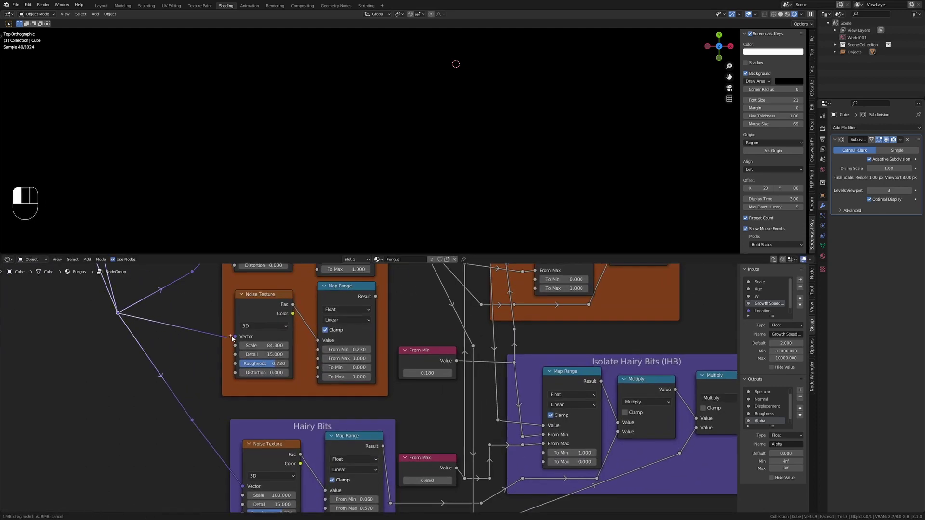
{"action": "left_click", "coordinate": [252, 311], "text": "ctrl+shift"}
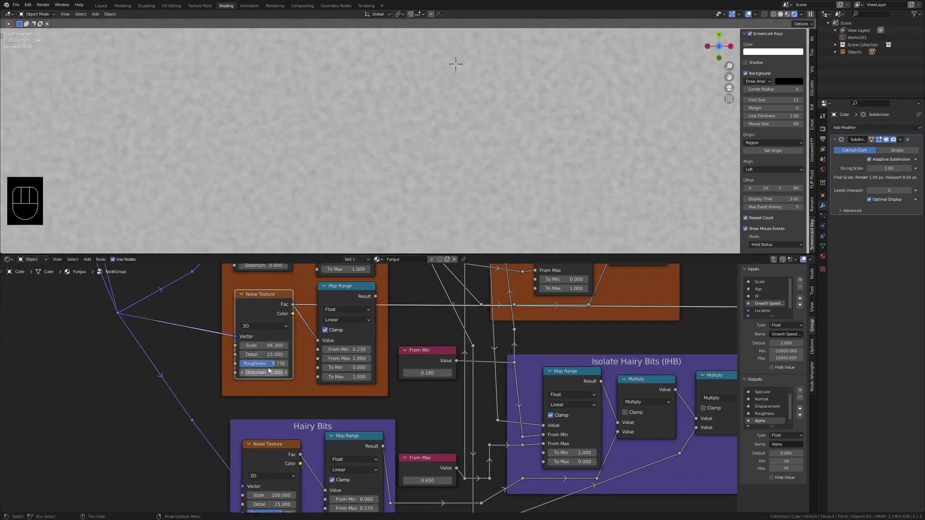
- Set the duplicated Noise Texture's Scale to 31.6 and Roughness to 0.546, and preview its Map Range
{"action": "left_click_drag", "start_coordinate": [264, 345], "coordinate": [77, 345]}
{"action": "left_click_drag", "start_coordinate": [264, 355], "coordinate": [259, 364]}
{"action": "left_click", "coordinate": [370, 381], "text": "ctrl+shift"}
- Move the Bumpy Bits frame left, away from the Isolate Bumpy Bits frame, and save the file
{"action": "middle_click_drag", "start_coordinate": [371, 382], "coordinate": [344, 473]}
{"action": "scroll", "coordinate": [345, 473], "scroll_direction": "down", "scroll_amount": 8}
{"action": "left_click_drag", "start_coordinate": [369, 452], "coordinate": [176, 322]}
{"action": "key", "text": "g"}
{"action": "left_click", "coordinate": [115, 342]}
{"action": "key", "text": "ctrl+s"}
{"action": "scroll", "coordinate": [370, 387], "scroll_direction": "up", "scroll_amount": 2}
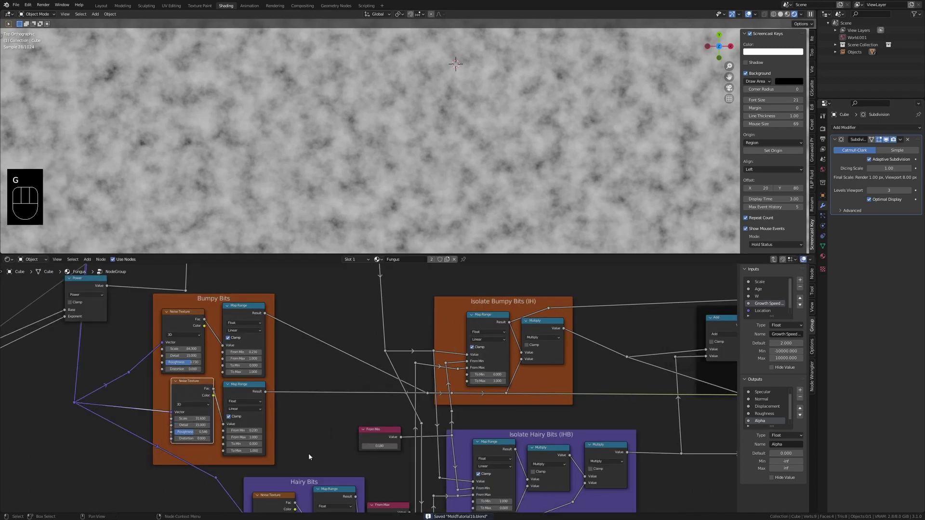
{"action": "key", "text": "ctrl+s"}
- Insert a Mix group node after the first Bumpy Bits Map Range, link the second Map Range to Value 2, and preview the mix
{"action": "key", "text": "shift+a"}
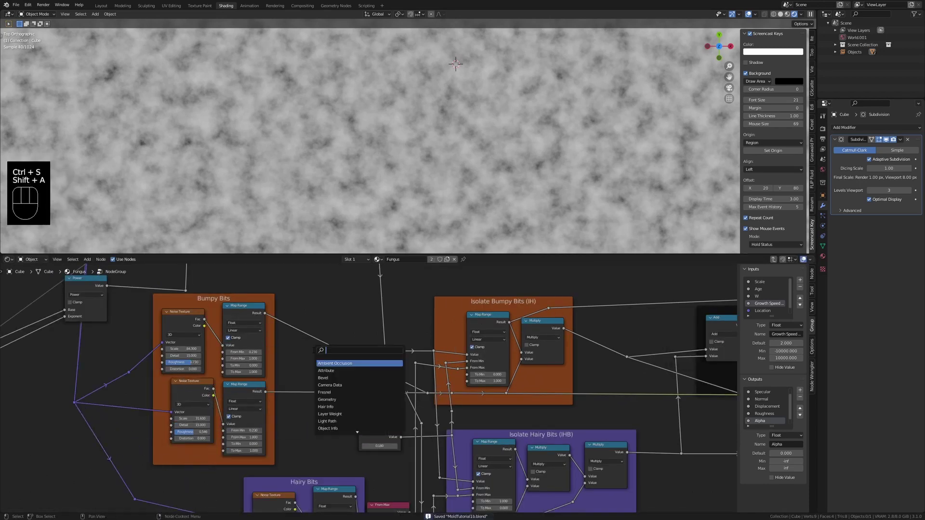
{"action": "type", "text": "mix"}
{"action": "key", "text": "Return"}
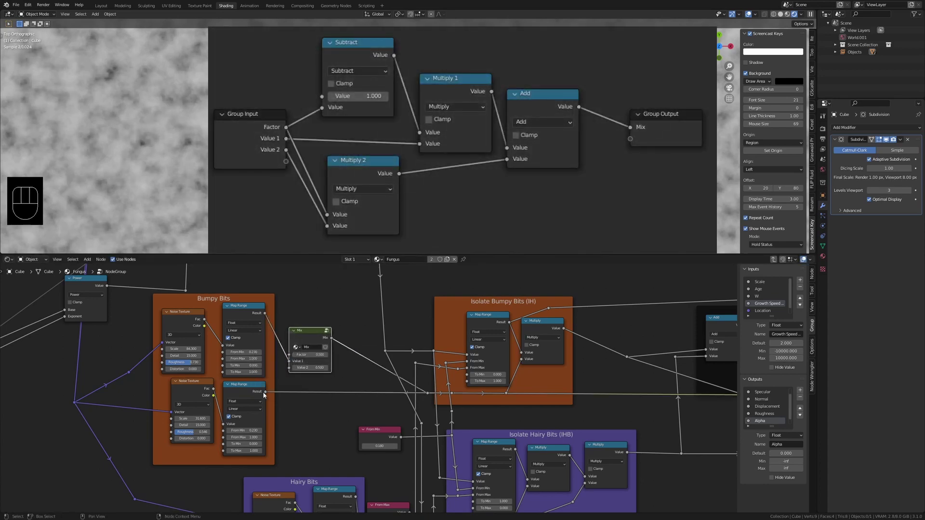
{"action": "left_click_drag", "start_coordinate": [264, 396], "coordinate": [275, 346]}
{"action": "left_click", "coordinate": [302, 337], "text": "ctrl+shift"}
- Set the Mix node's Factor to 0.55 and the second Bumpy Bits Noise Texture's Distortion to 0.93
{"action": "scroll", "coordinate": [320, 370], "scroll_direction": "up", "scroll_amount": 3}
{"action": "key", "text": "shift"}
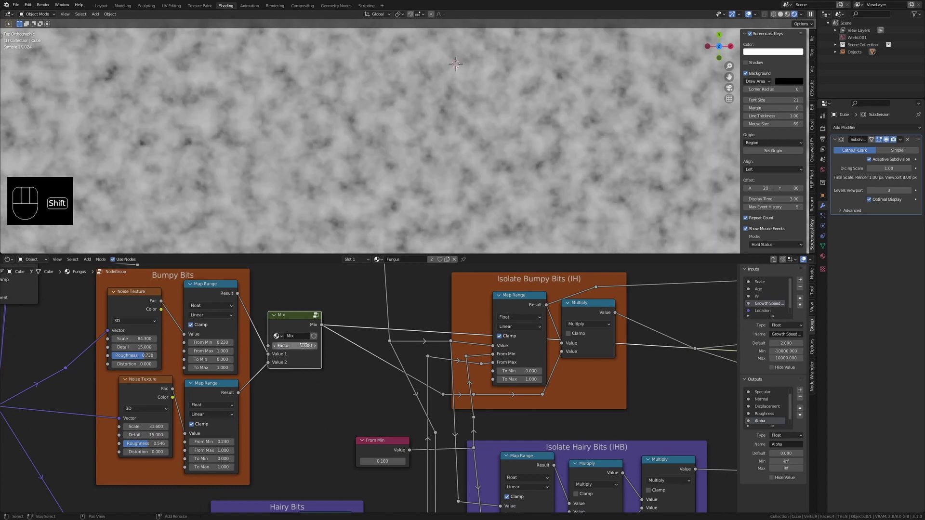
{"action": "left_click_drag", "start_coordinate": [286, 347], "coordinate": [314, 347], "text": "shift"}
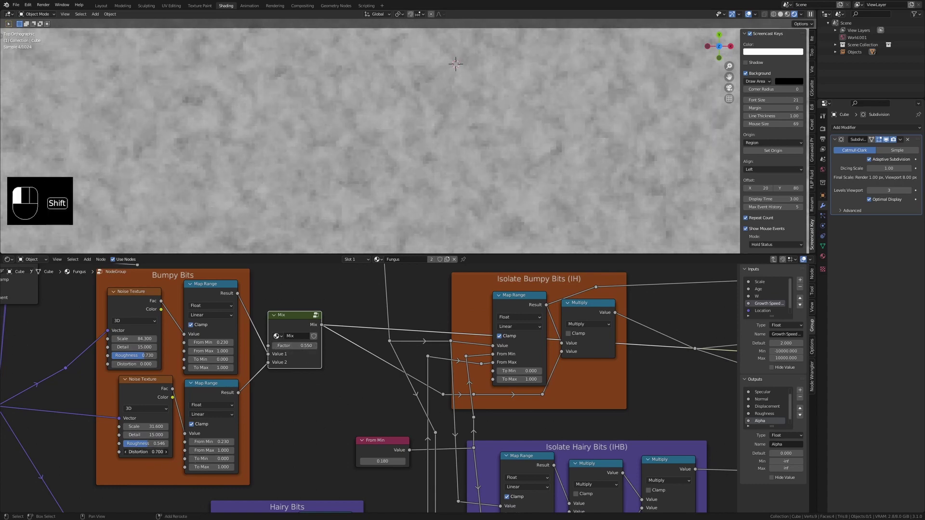
{"action": "scroll", "coordinate": [377, 437], "scroll_direction": "down", "scroll_amount": 2}
{"action": "scroll", "coordinate": [369, 390], "scroll_direction": "up", "scroll_amount": 2}
{"action": "key", "text": "Return"}
- Leave the node group, preview the full shader in the viewport, and save the file
{"action": "key", "text": "Tab"}
{"action": "key", "text": "Tab"}
{"action": "key", "text": "ctrl+Tab"}
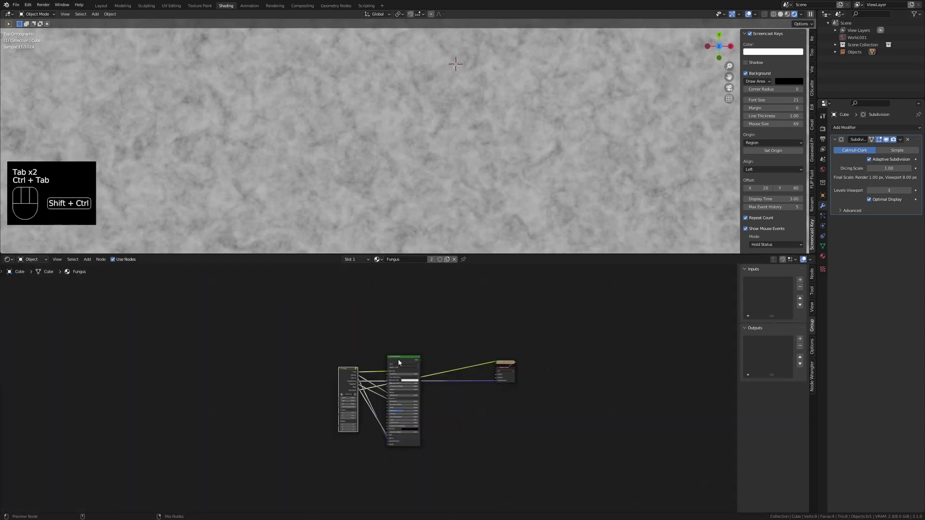
{"action": "left_click", "coordinate": [399, 361], "text": "ctrl+shift"}
{"action": "key", "text": "ctrl+s"}
- Reopen the Fungus group and fine-tune the Factor of the Mix node beside the Bumpy Bits frame
{"action": "left_click", "coordinate": [345, 380]}
{"action": "key", "text": "Tab"}
{"action": "middle_click_drag", "start_coordinate": [345, 386], "coordinate": [354, 453]}
{"action": "scroll", "coordinate": [203, 366], "scroll_direction": "up", "scroll_amount": 6}
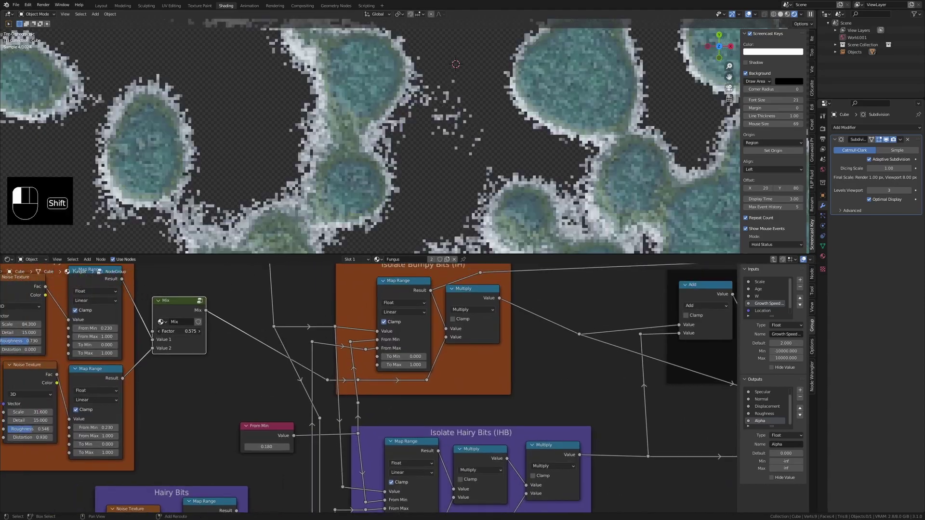